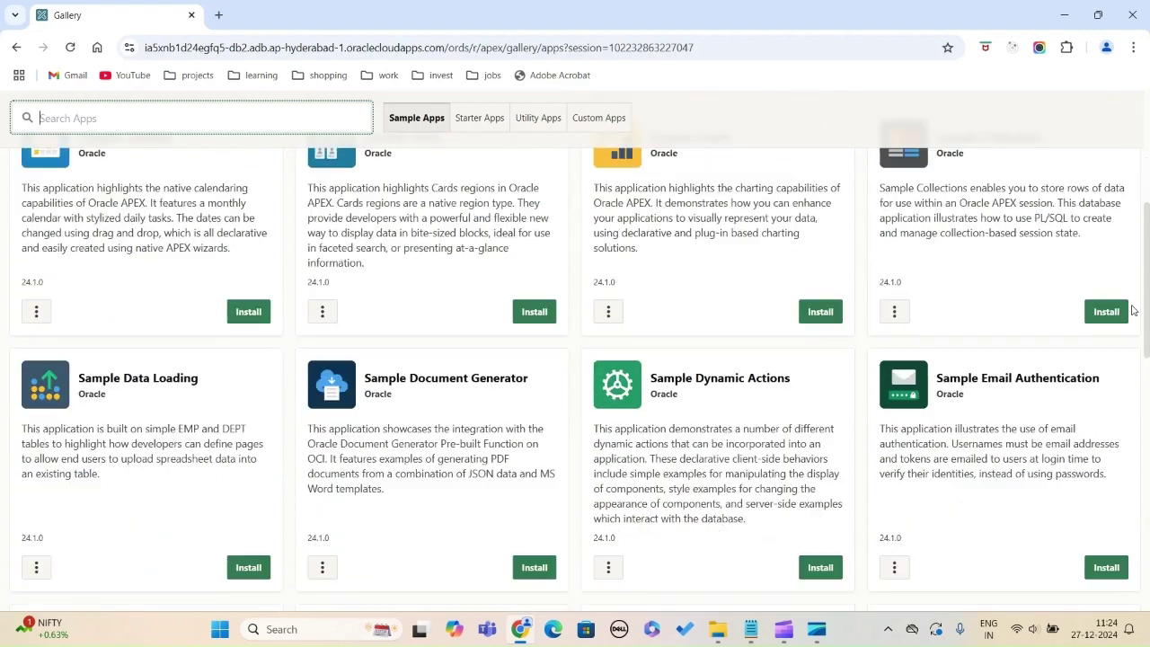
- Browse the gallery's sample apps and install Sample Workflow, Approvals, and Tasks
scroll(1132, 309, "down", 4)
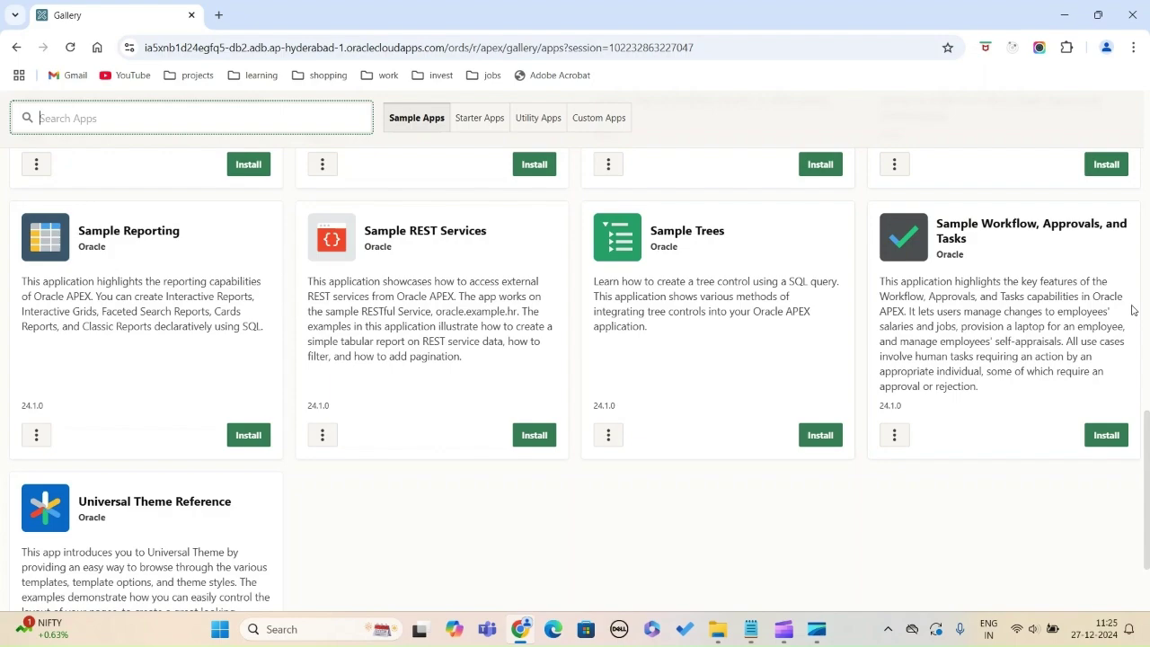
scroll(1132, 310, "up", 7)
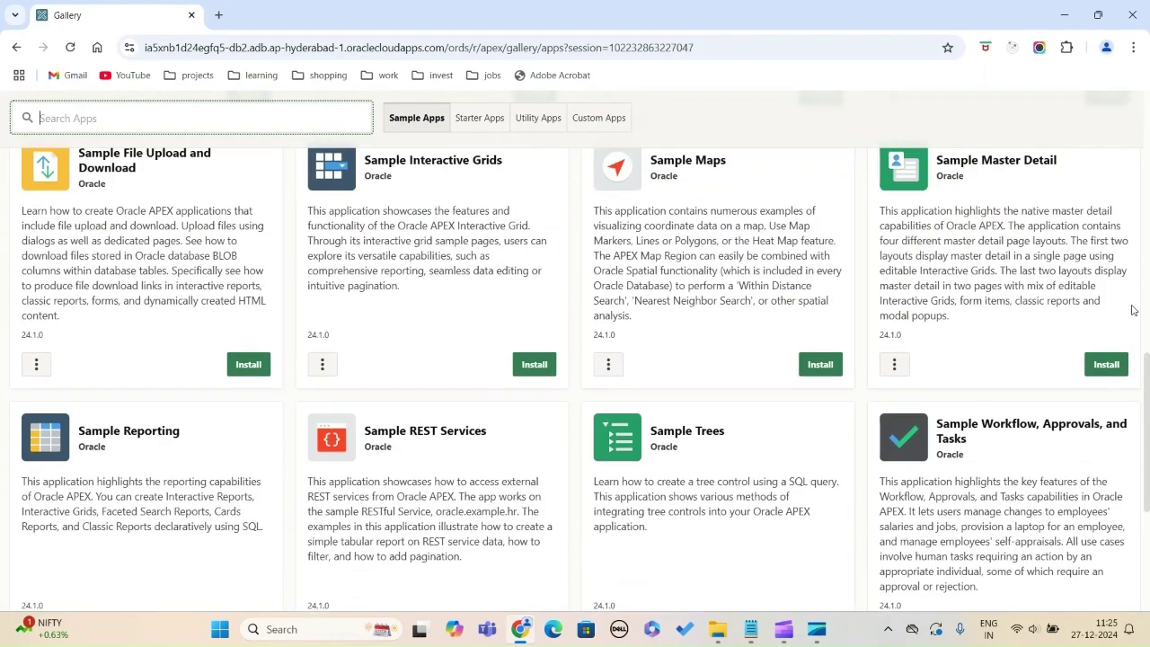
scroll(1132, 310, "up", 6)
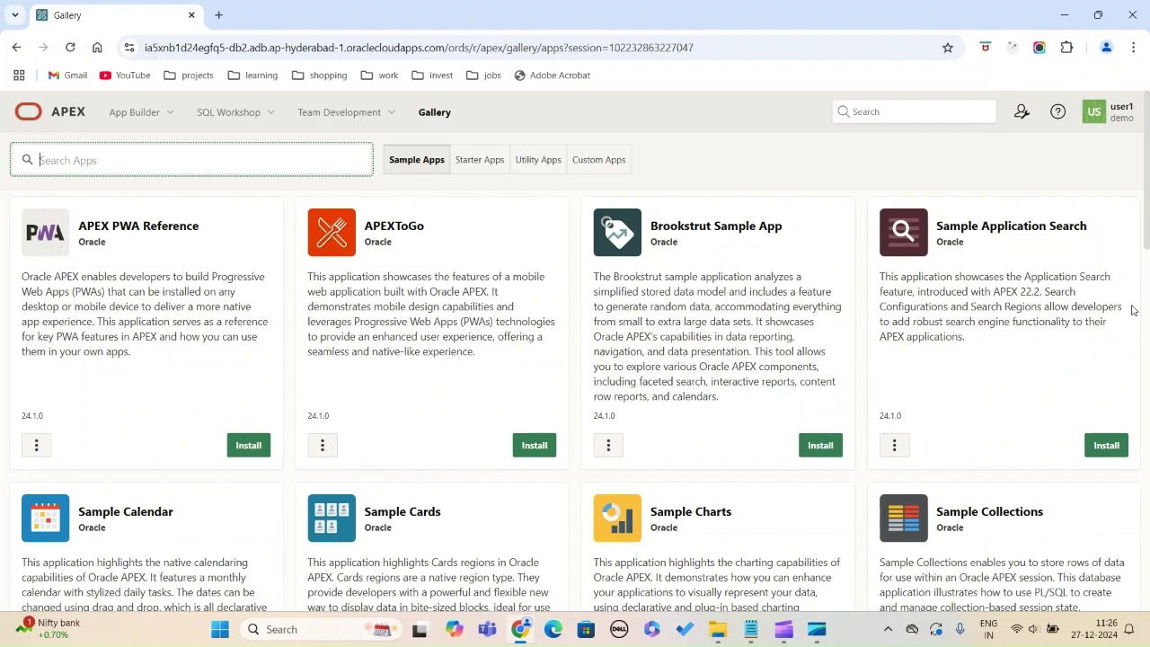
scroll(1133, 310, "down", 4)
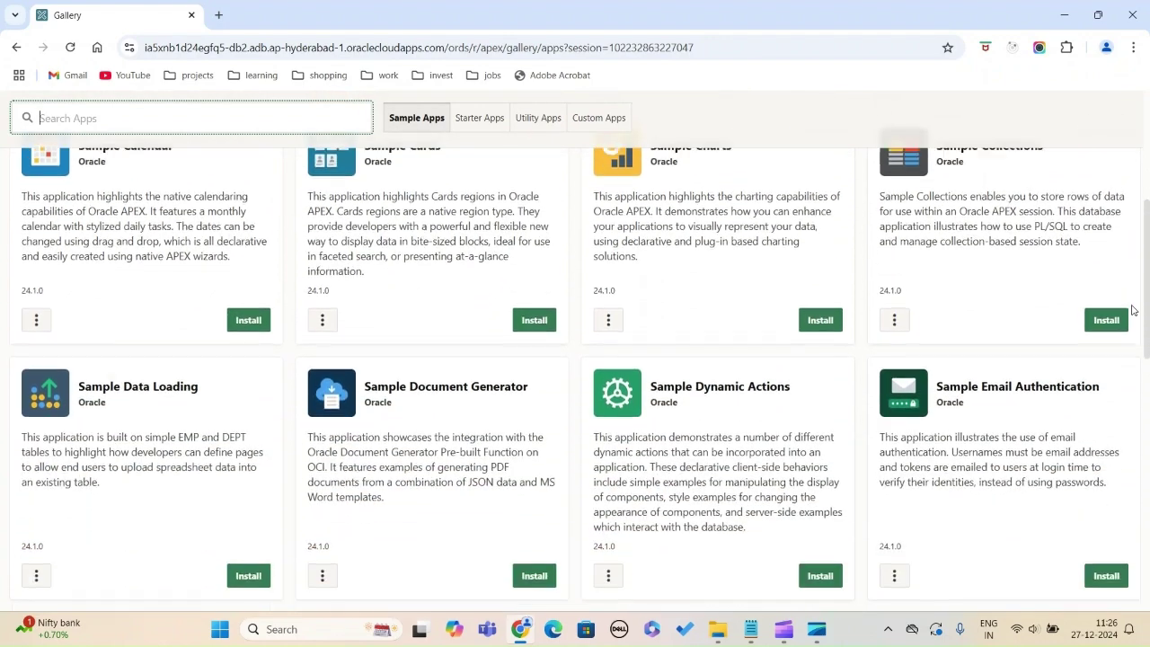
scroll(1133, 310, "down", 4)
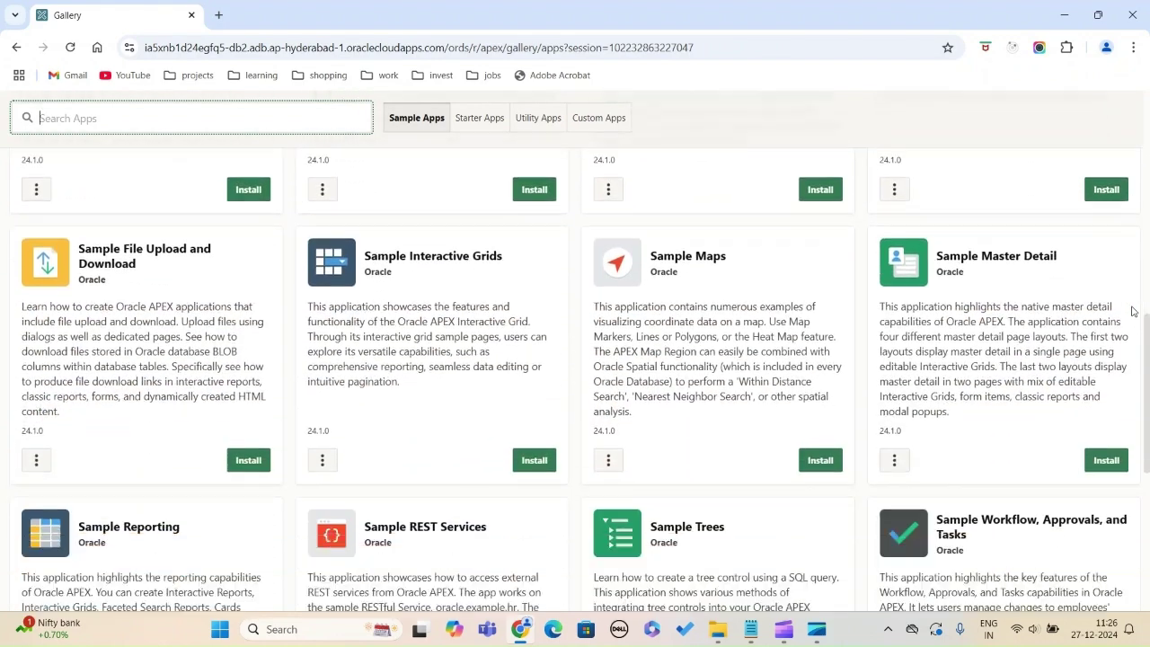
scroll(1133, 310, "down", 2)
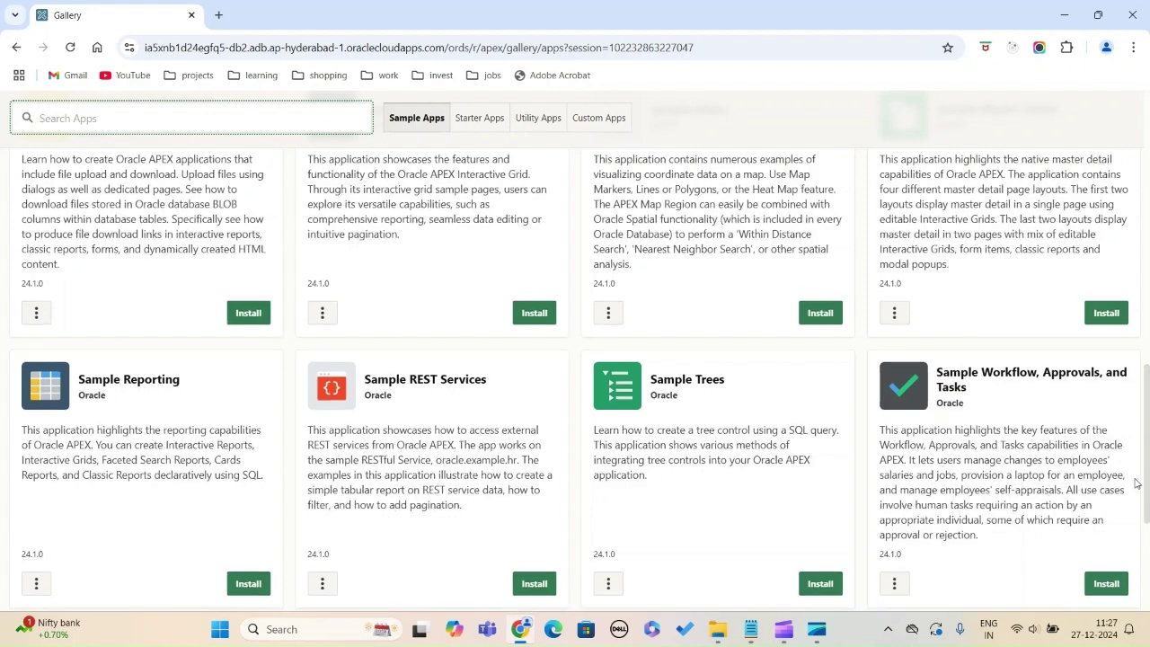
scroll(1135, 484, "down", 1)
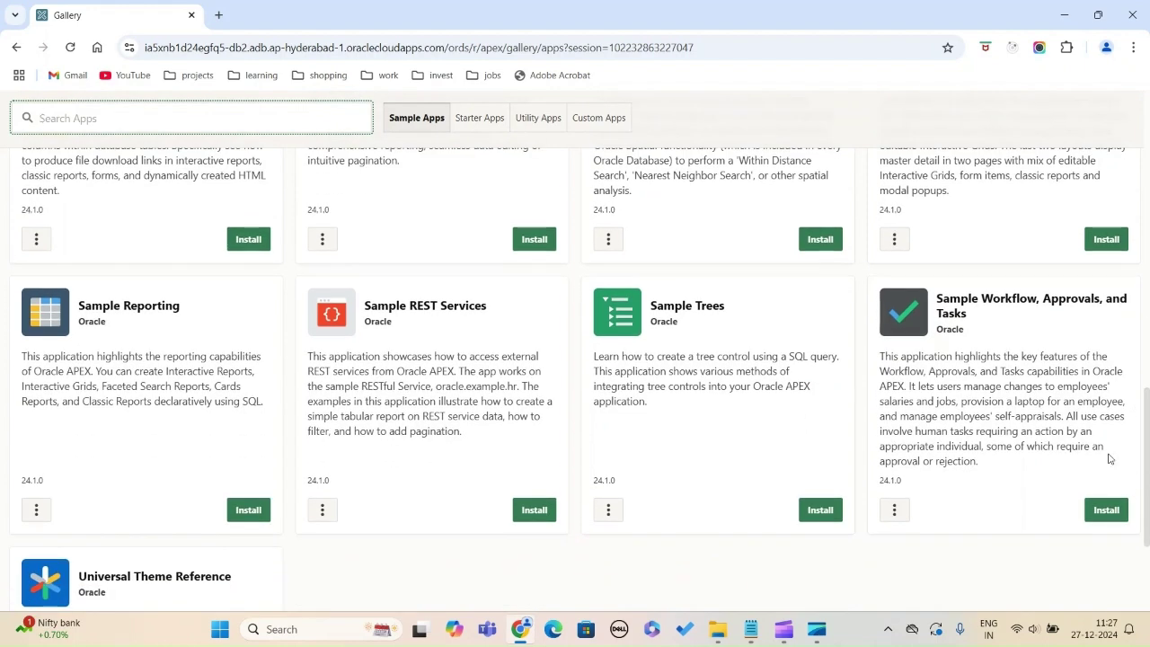
scroll(1013, 415, "up", 5)
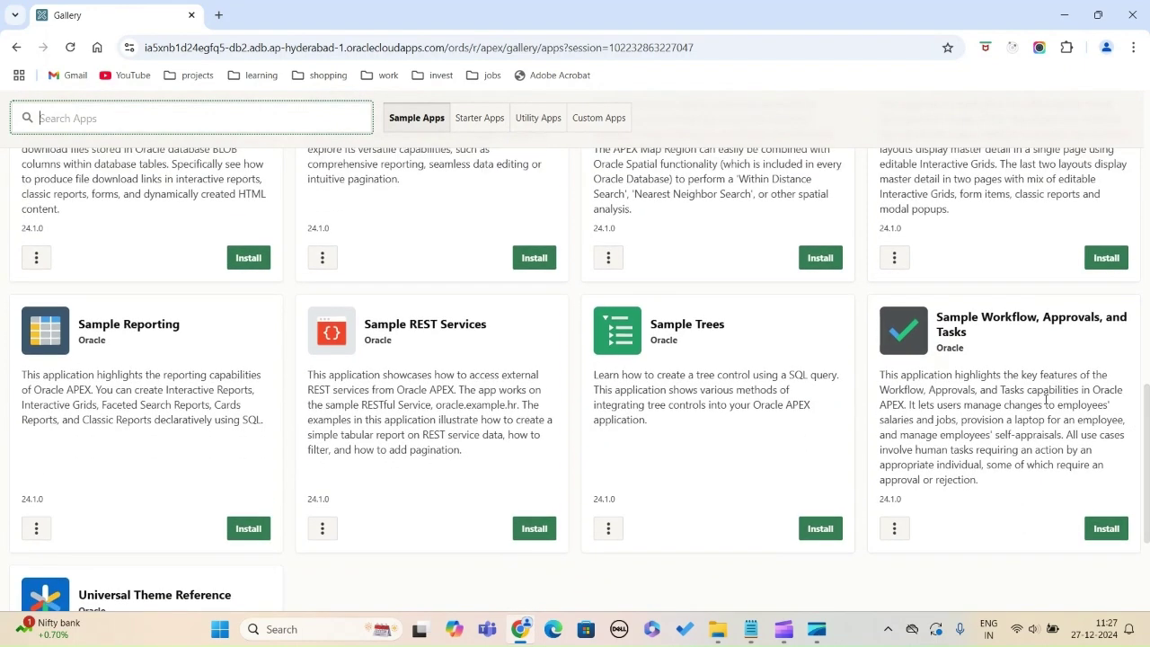
scroll(1045, 406, "down", 5)
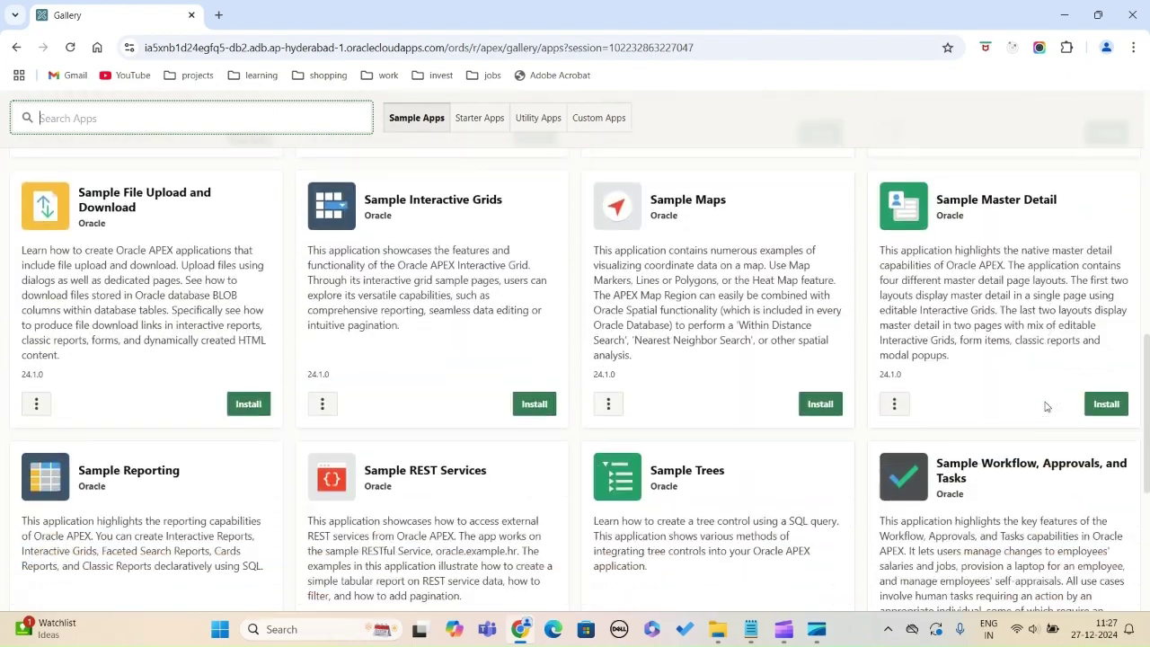
scroll(1045, 406, "up", 1)
scroll(1046, 406, "down", 1)
scroll(1046, 404, "down", 2)
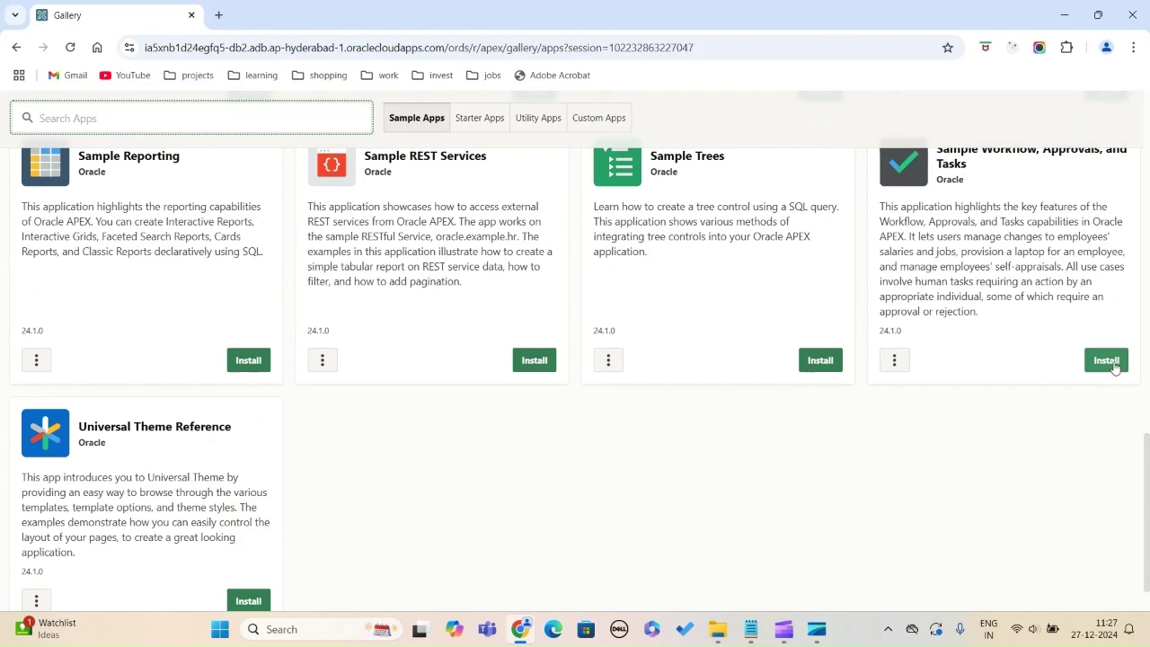
scroll(1115, 368, "up", 2)
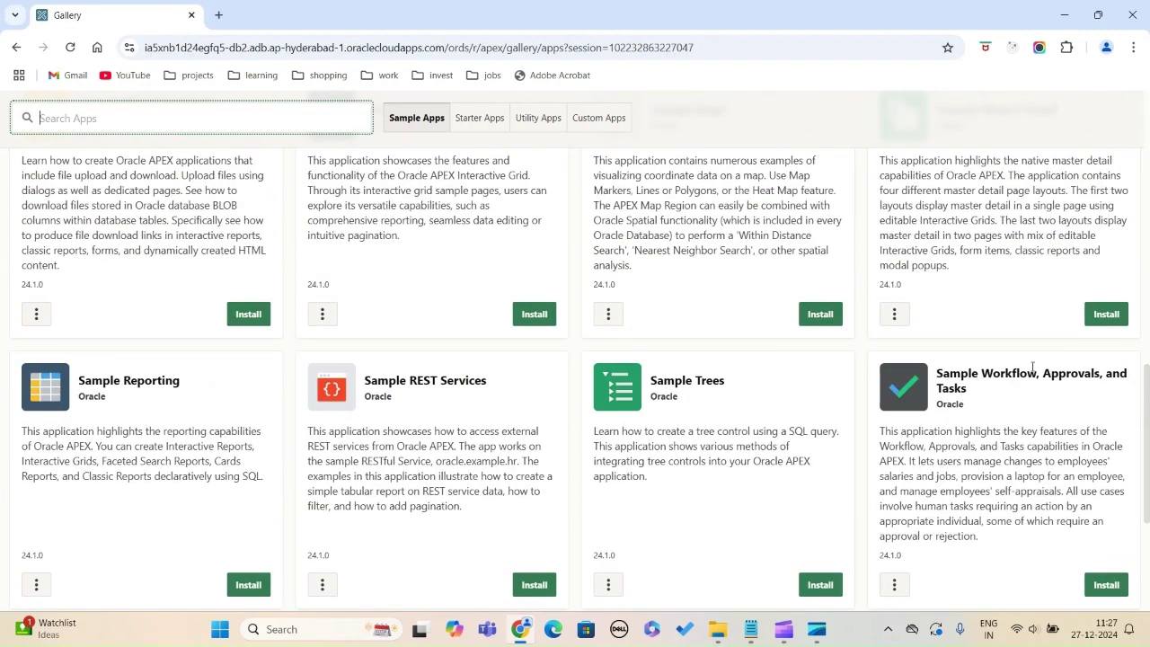
left_click(1111, 582)
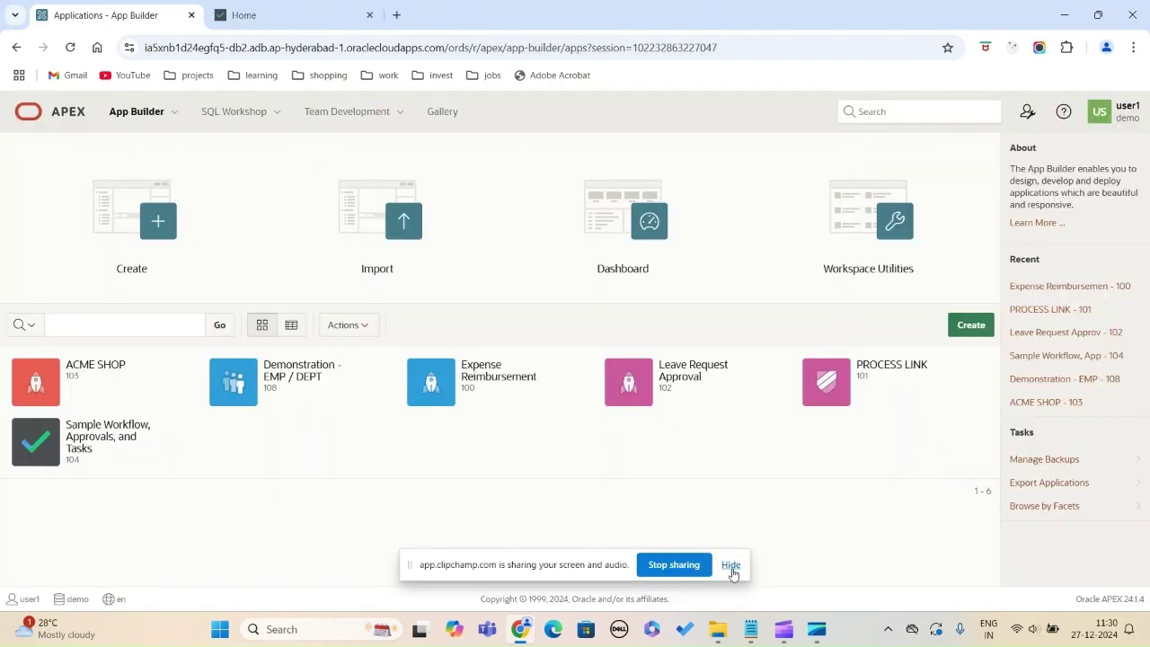
- Open the Sample Workflow, Approvals, and Tasks application in App Builder and look through its list of pages
left_click(729, 568)
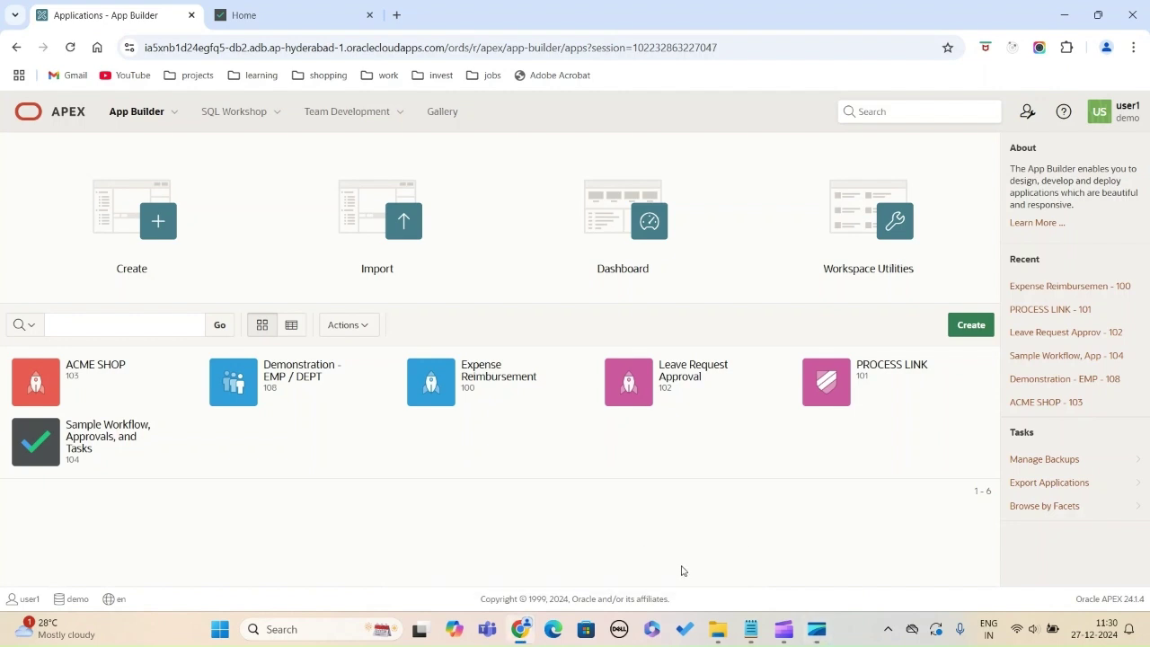
left_click(126, 441)
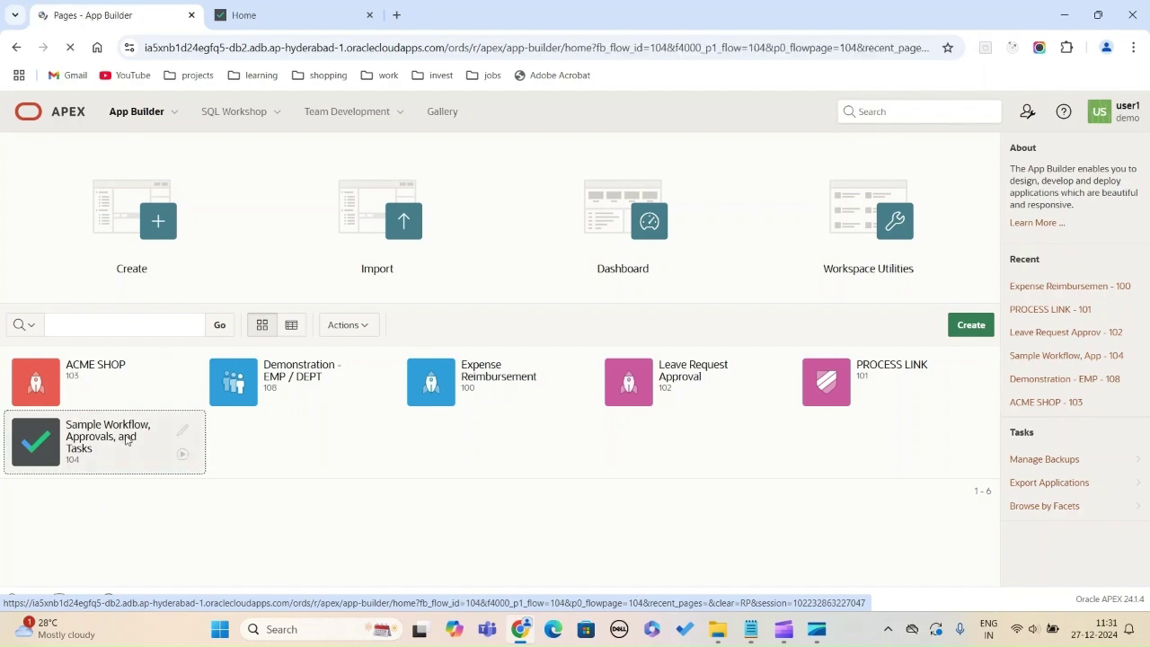
scroll(801, 485, "down", 5)
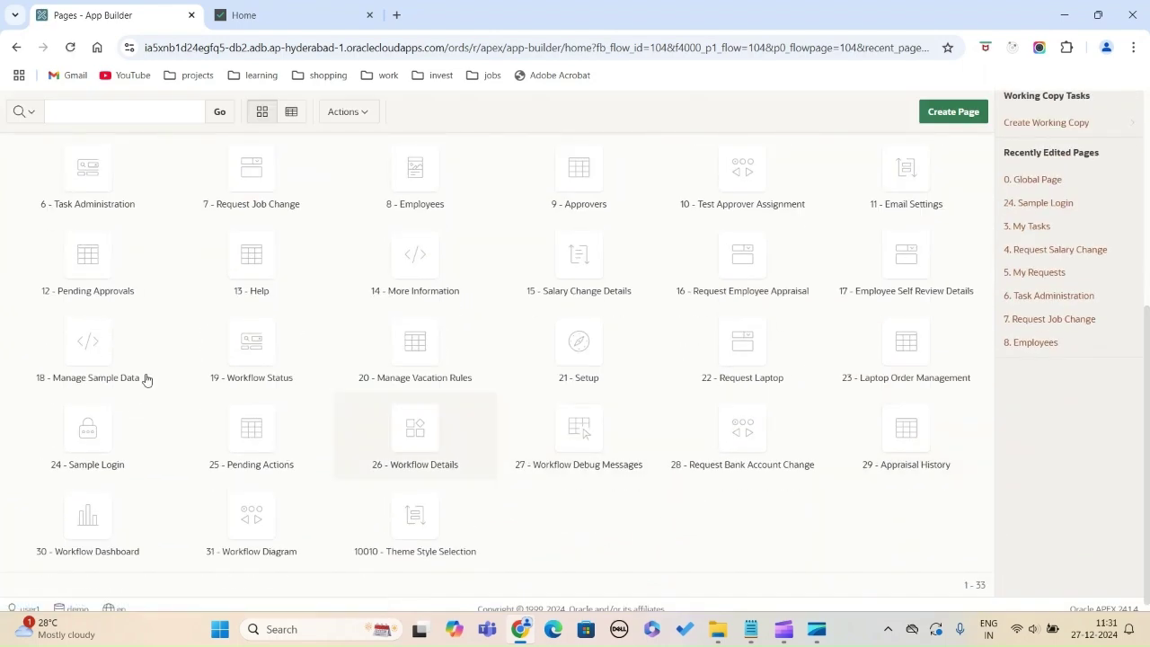
scroll(529, 351, "up", 5)
scroll(557, 378, "down", 5)
scroll(661, 517, "up", 5)
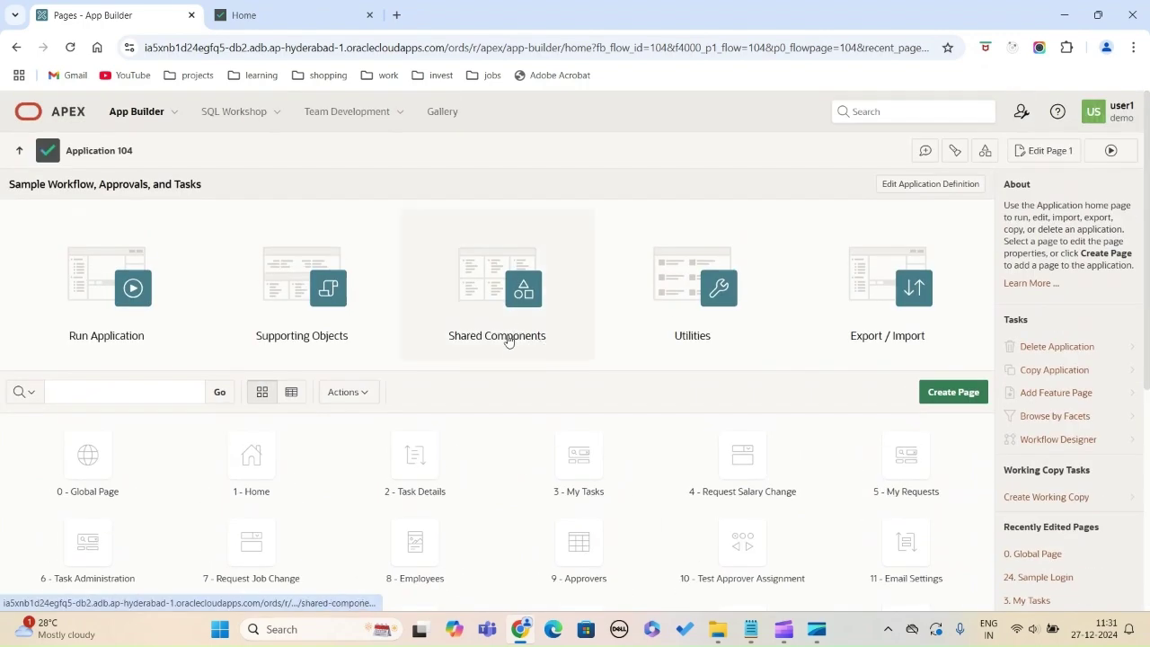
- Open the application's Task Definitions in Shared Components to review the defined tasks
left_click(509, 340)
scroll(803, 450, "down", 3)
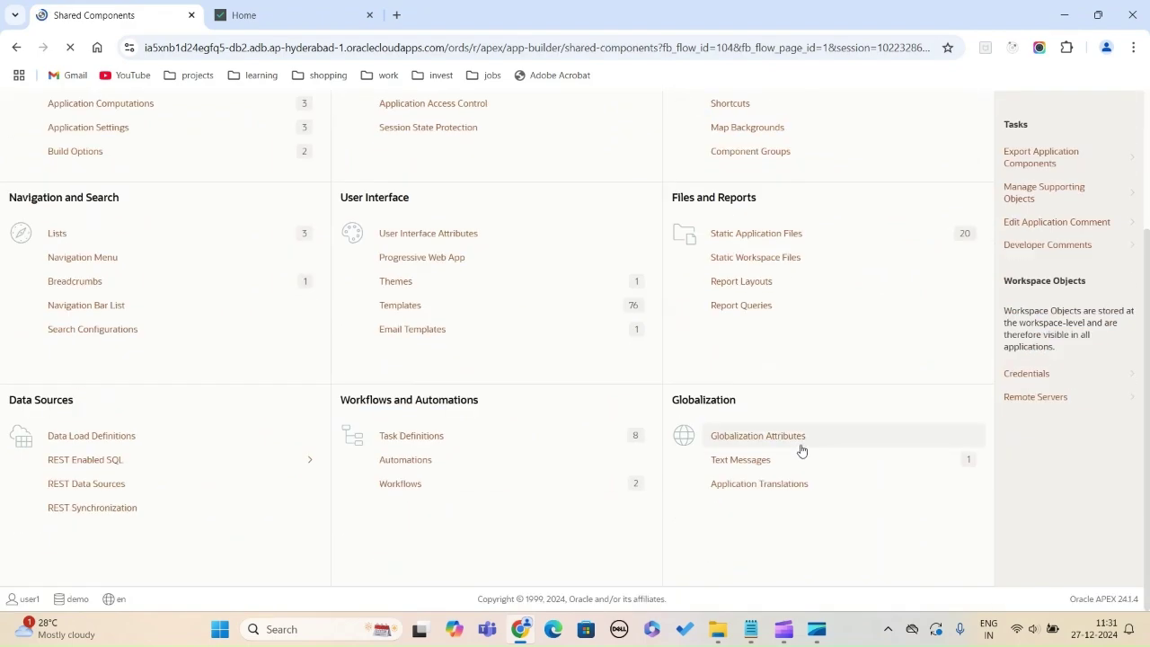
left_click(412, 436)
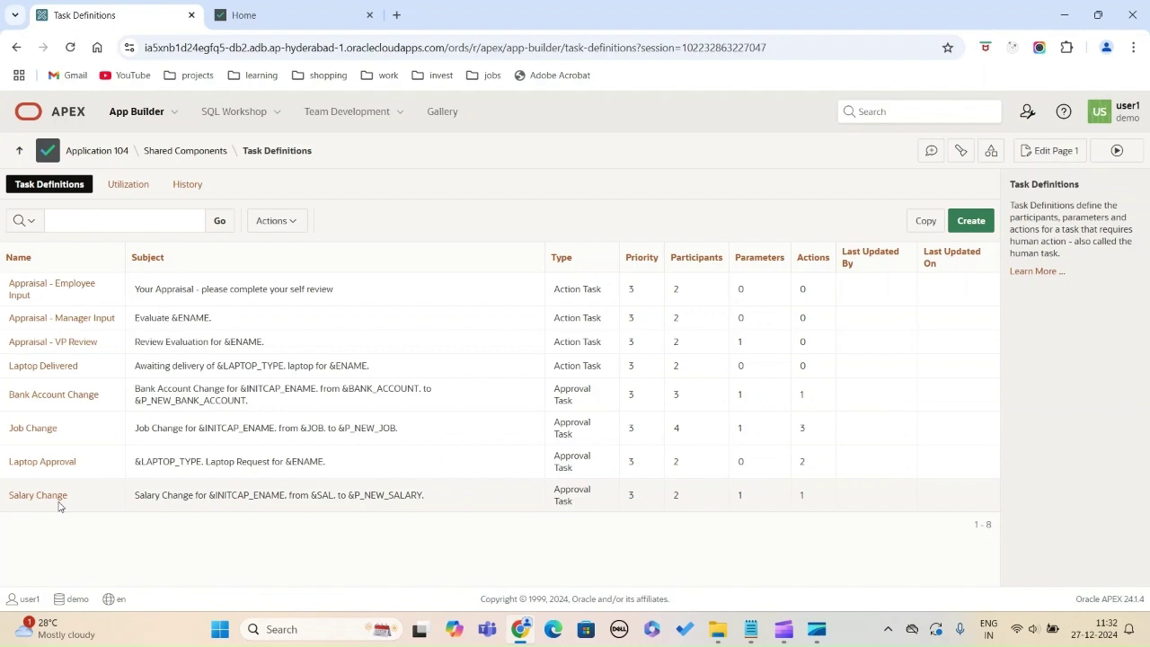
- Return to Shared Components and open the Laptop Request workflow definition
left_click(181, 155)
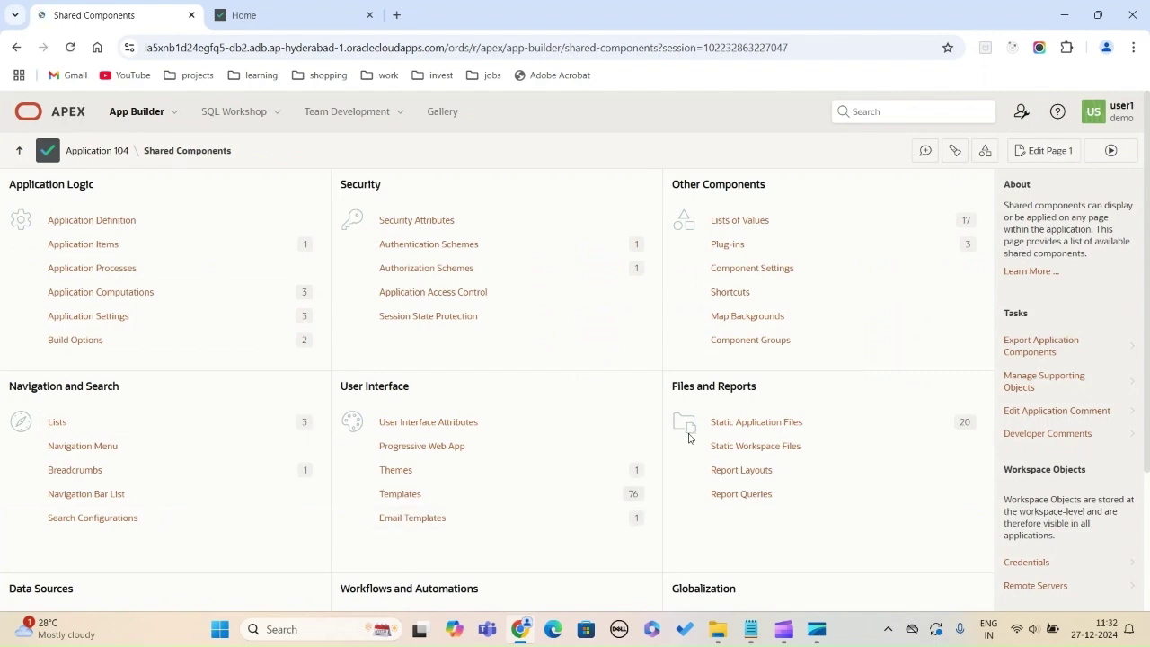
scroll(654, 506, "down", 2)
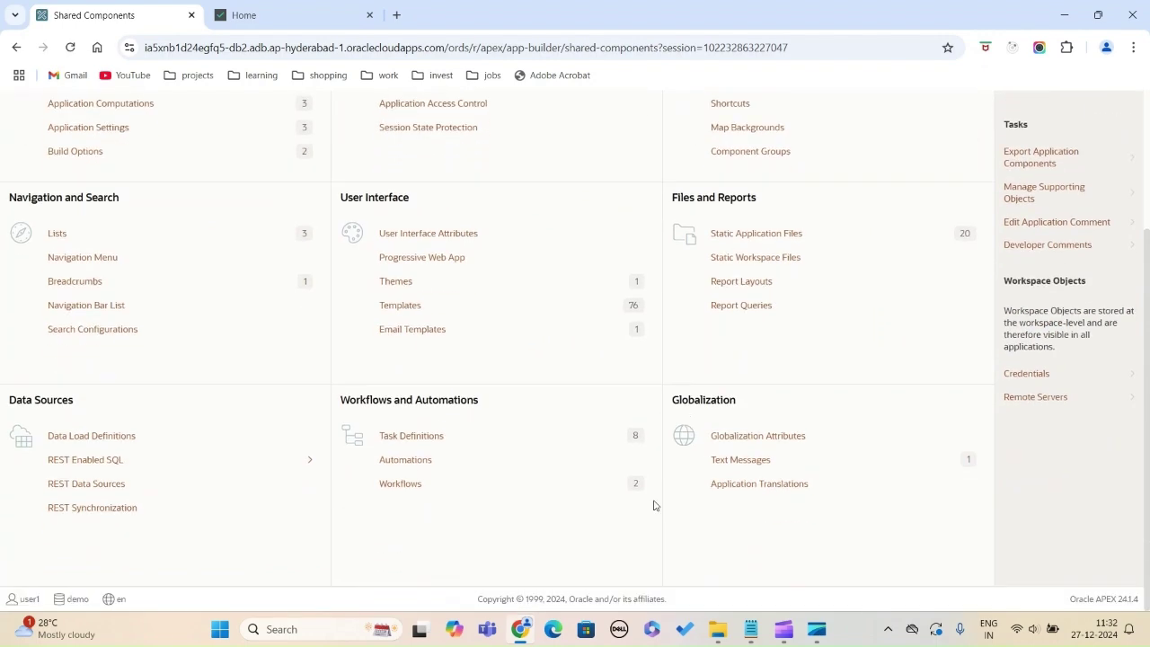
left_click(405, 488)
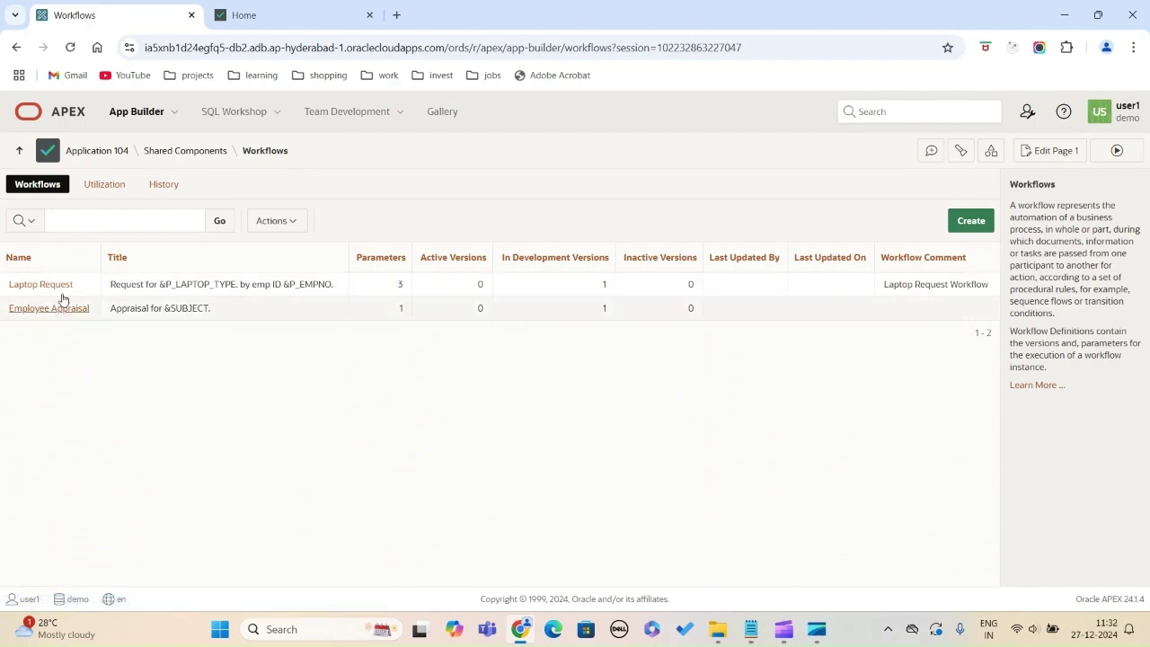
left_click(63, 291)
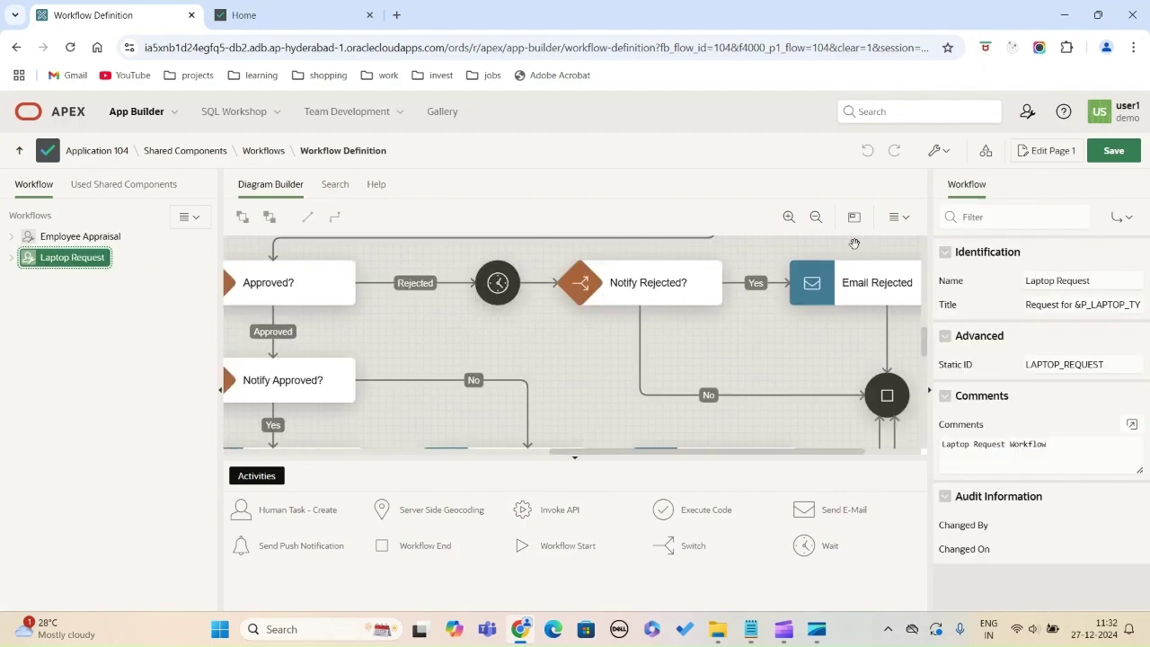
- Inspect the Request Pending, Approve Request and Update Request activities in the Laptop Request diagram at 80% zoom
left_click(816, 221)
left_click(817, 221)
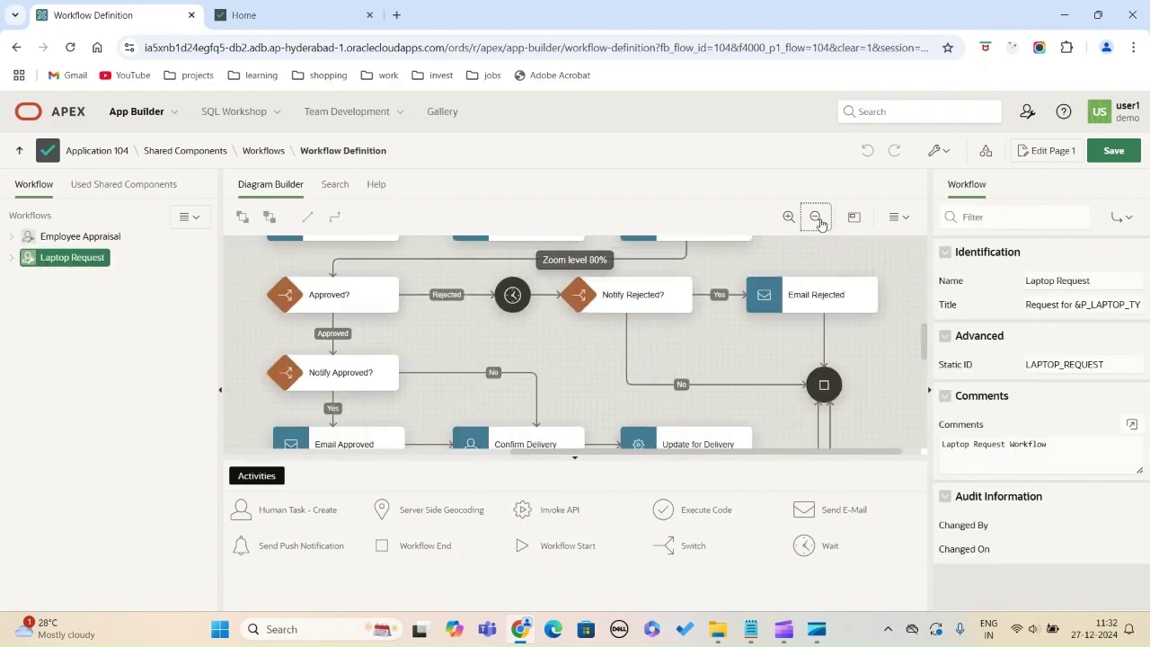
scroll(870, 302, "up", 3)
scroll(539, 342, "down", 3)
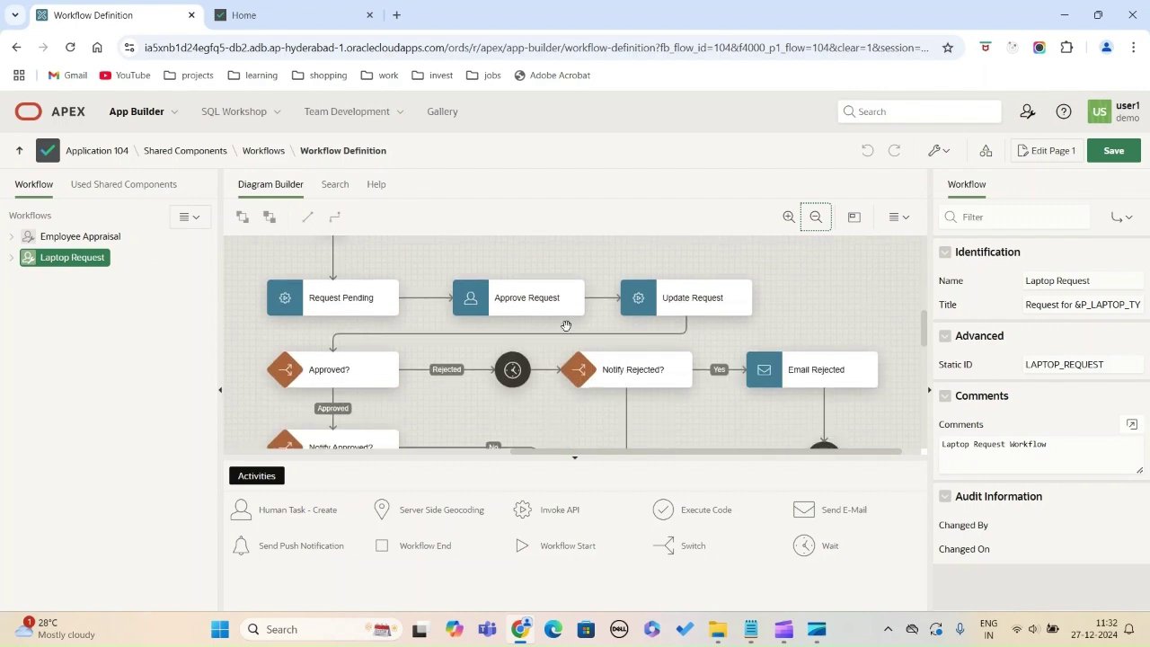
scroll(380, 339, "up", 2)
left_click(351, 372)
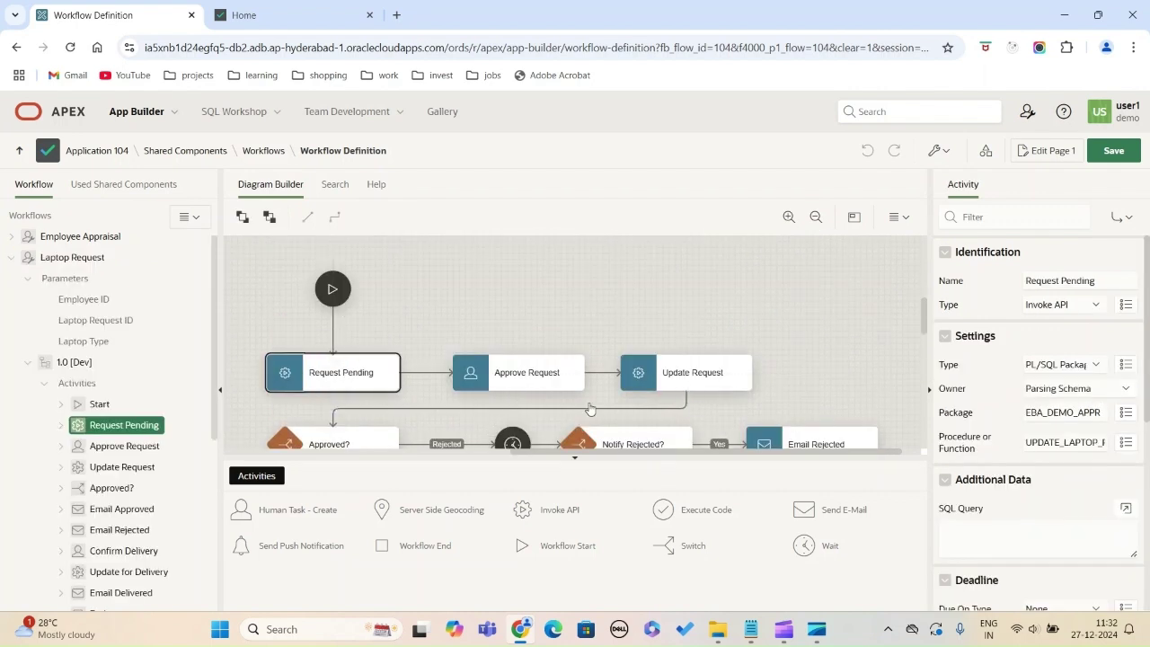
left_click(528, 376)
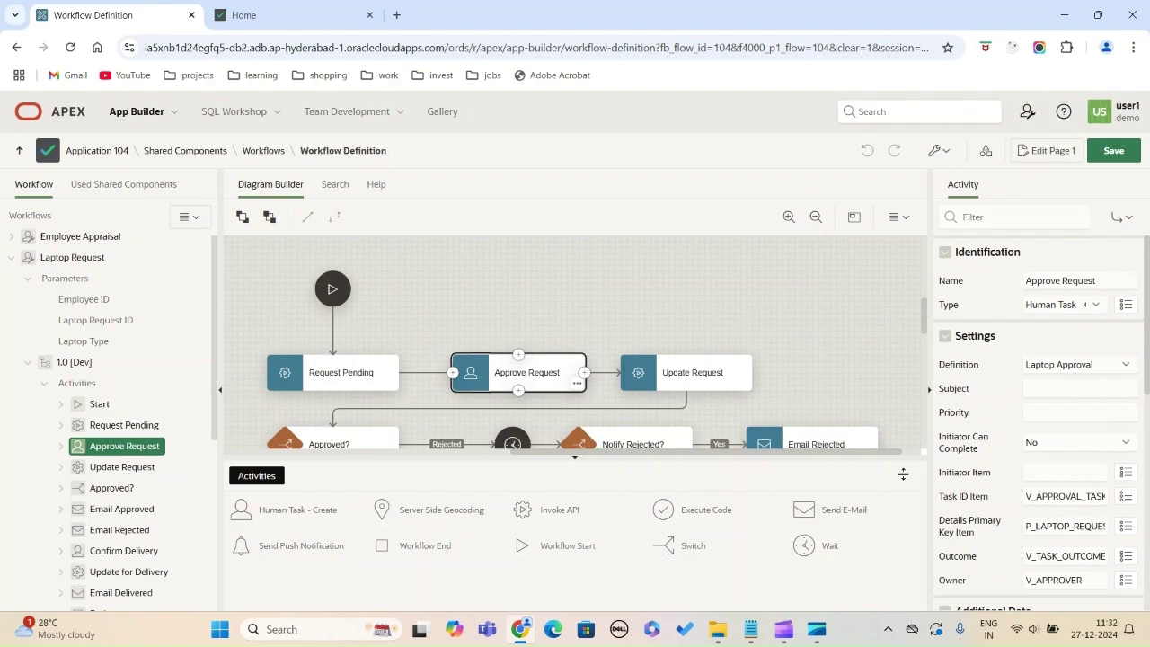
left_click(725, 371)
- Inspect the Approved? and Notify Rejected? switches and the Email Rejected activity in the Laptop Request diagram
scroll(804, 337, "down", 2)
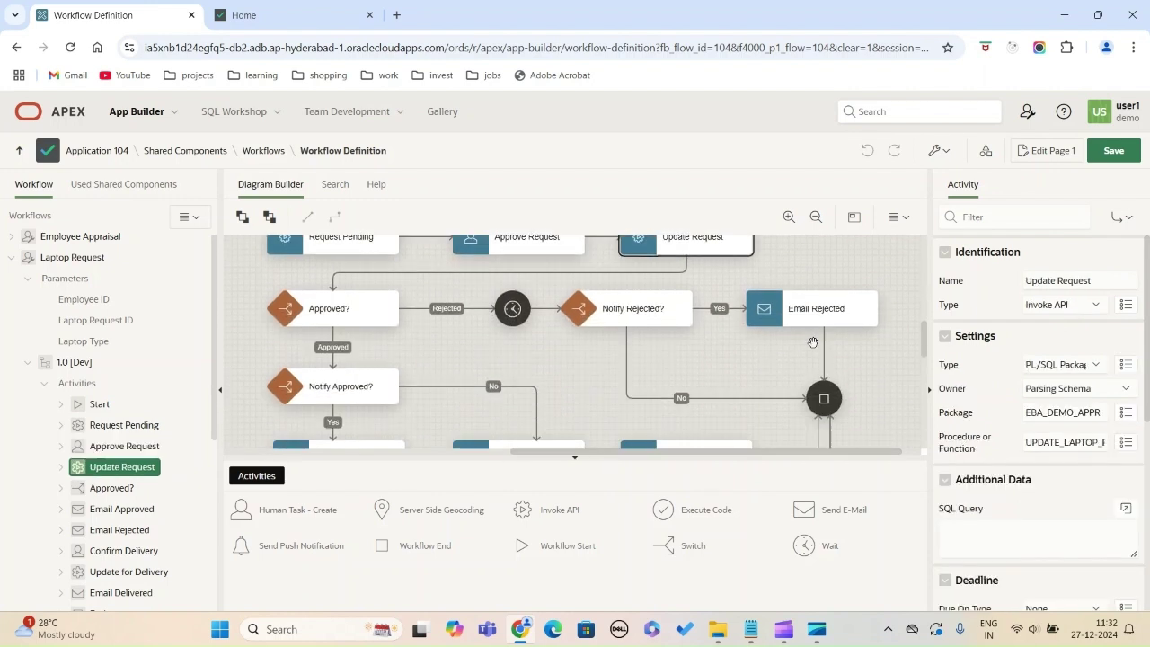
left_click(355, 297)
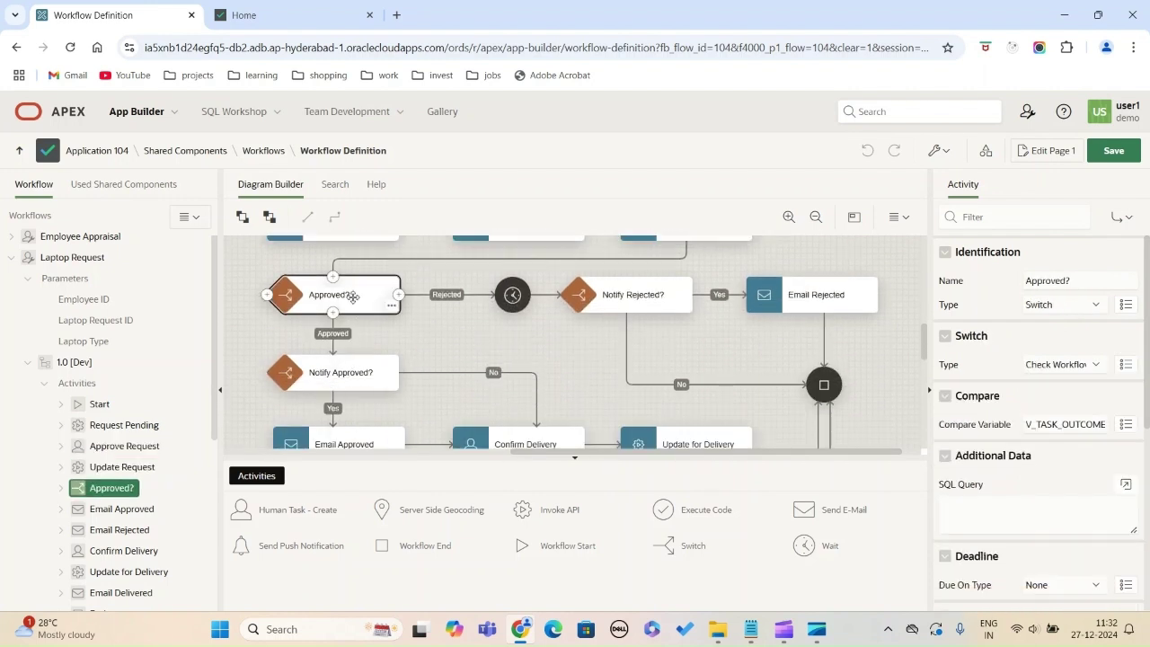
left_click(634, 296)
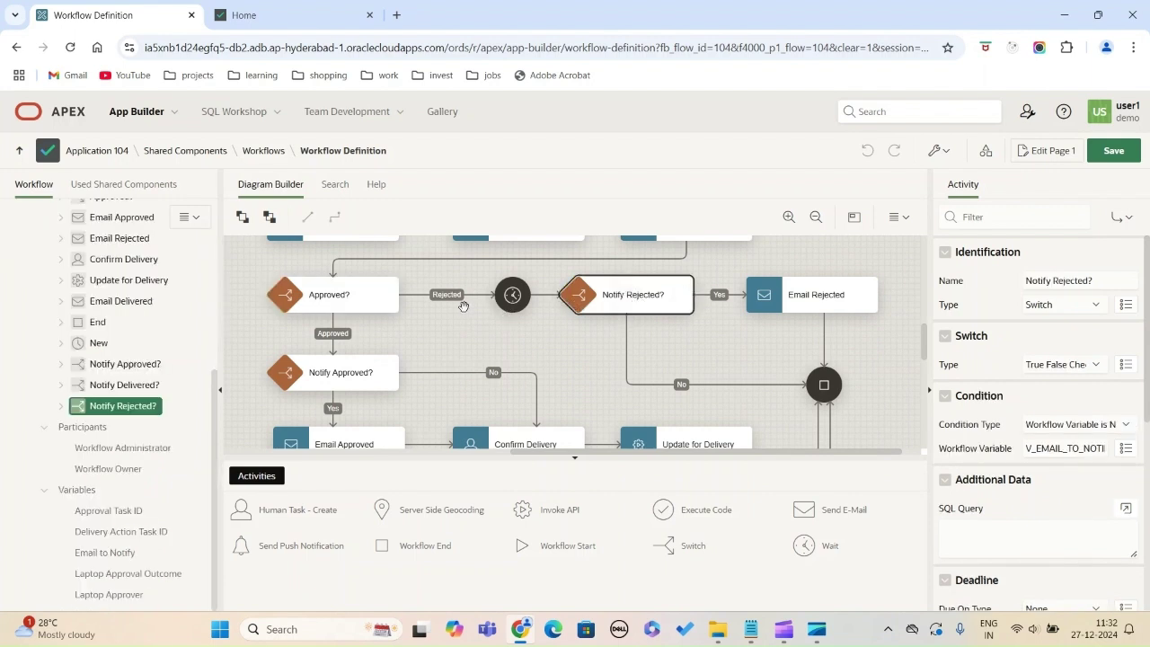
left_click(812, 306)
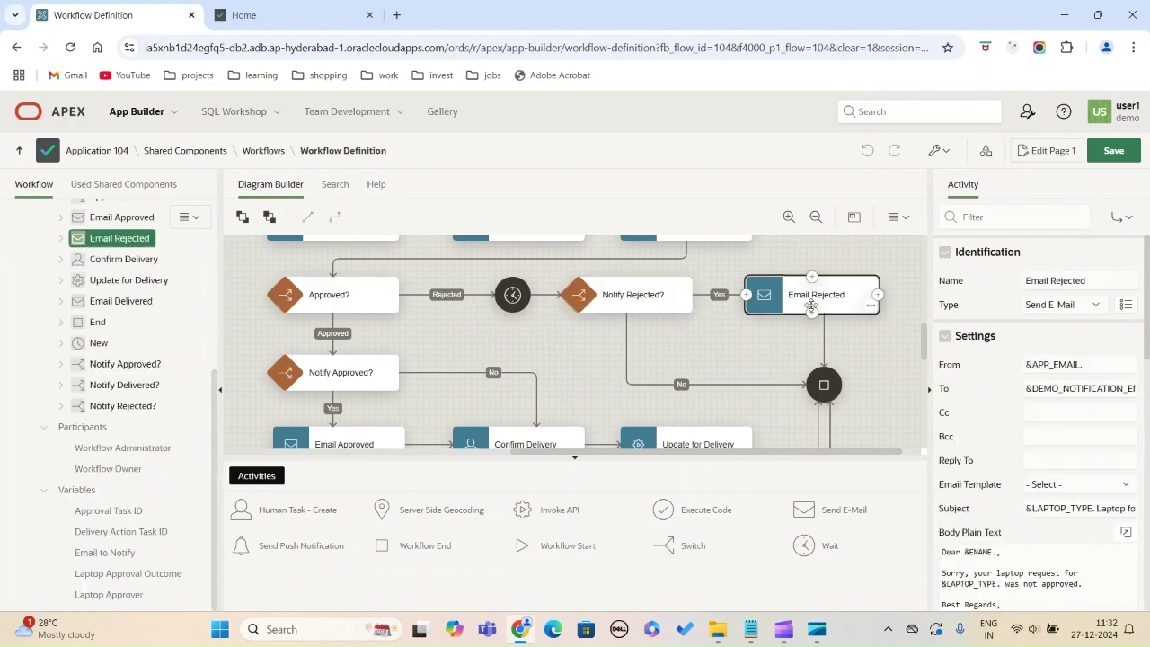
scroll(773, 375, "down", 1)
left_click(705, 380)
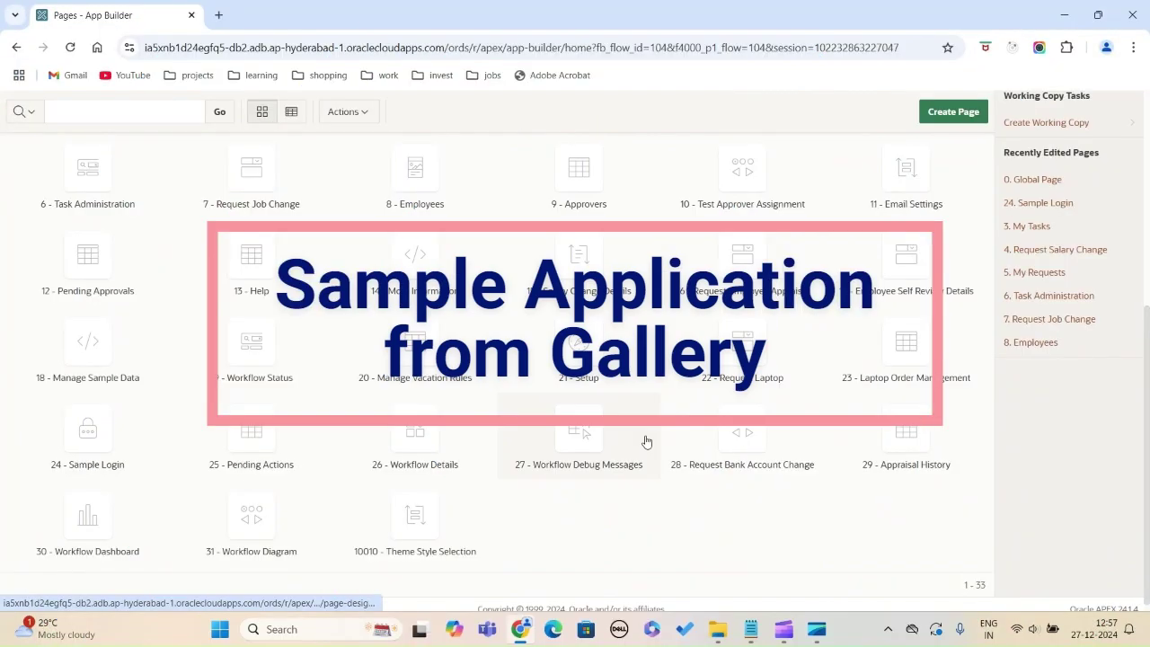
- Run the Sample Workflow, Approvals, and Tasks application and open its Login page
scroll(856, 415, "up", 5)
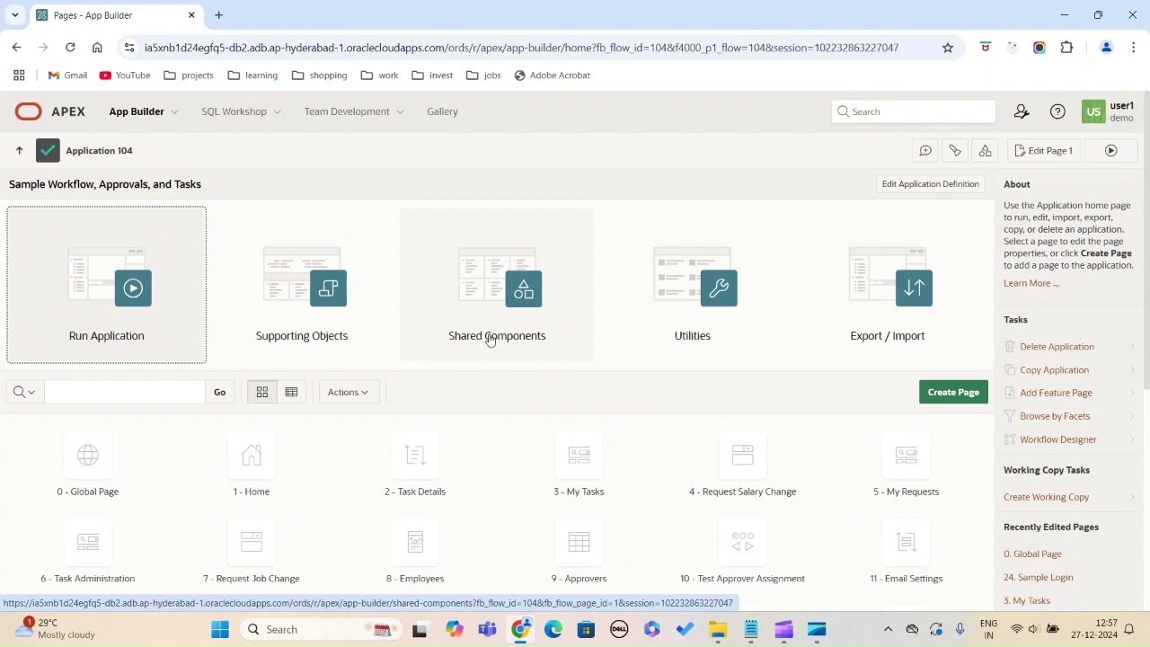
left_click(154, 269)
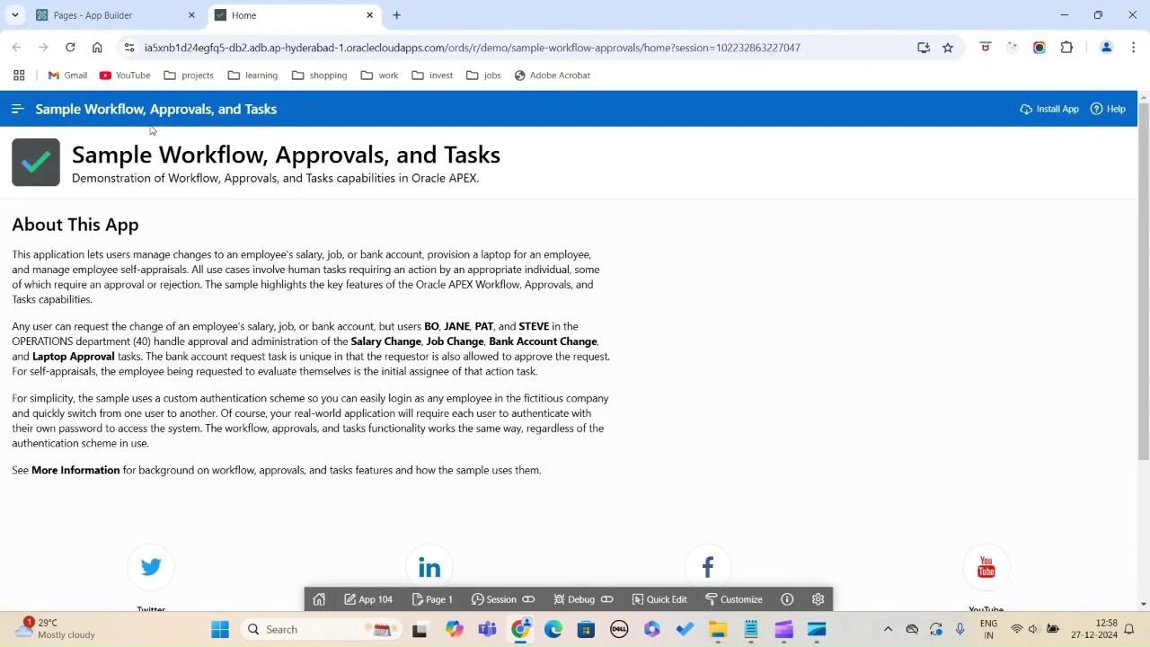
left_click(17, 110)
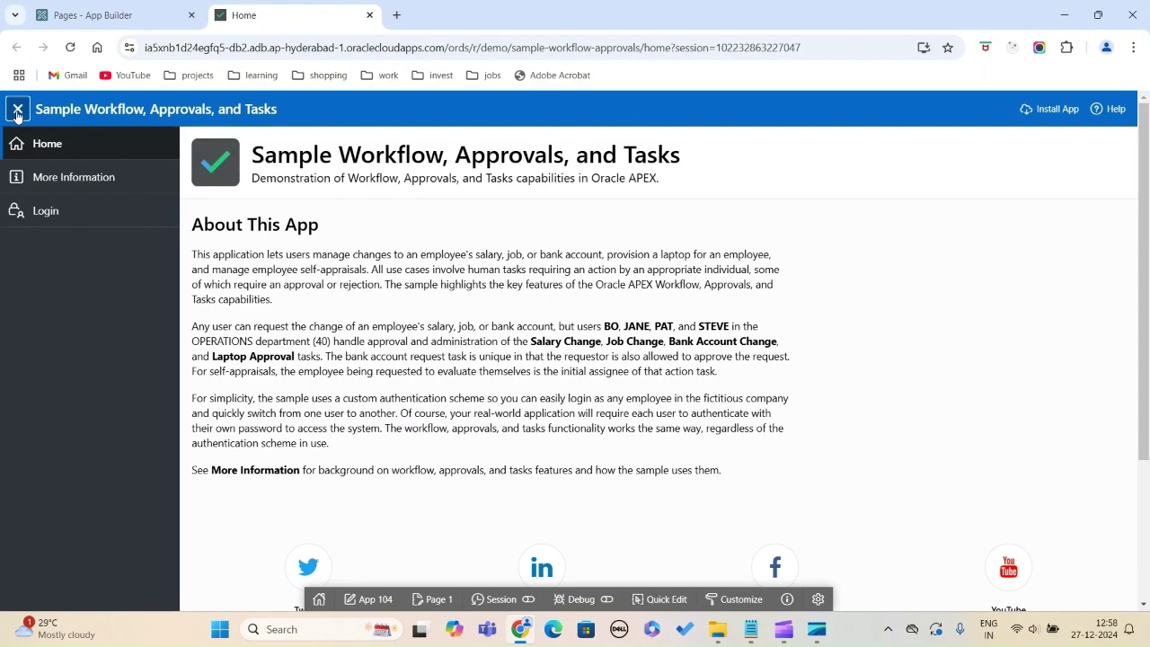
left_click(40, 212)
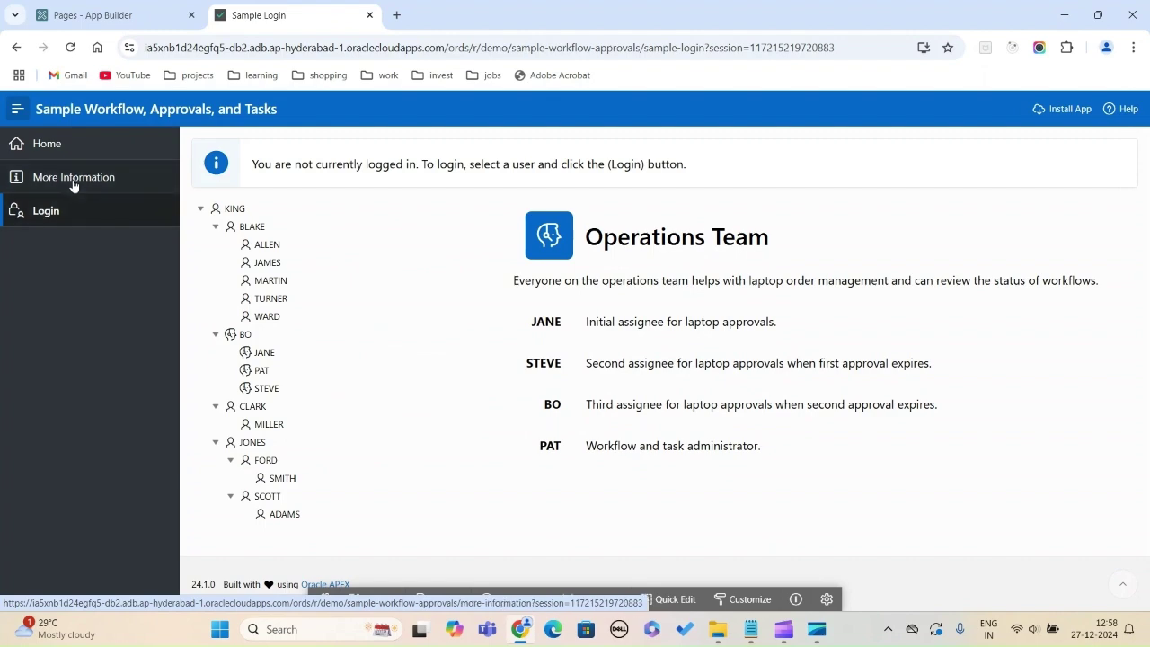
- Open the More Information page and read through its Workflow Features section, from the overview to the APEX_WORKFLOW package
left_click(72, 178)
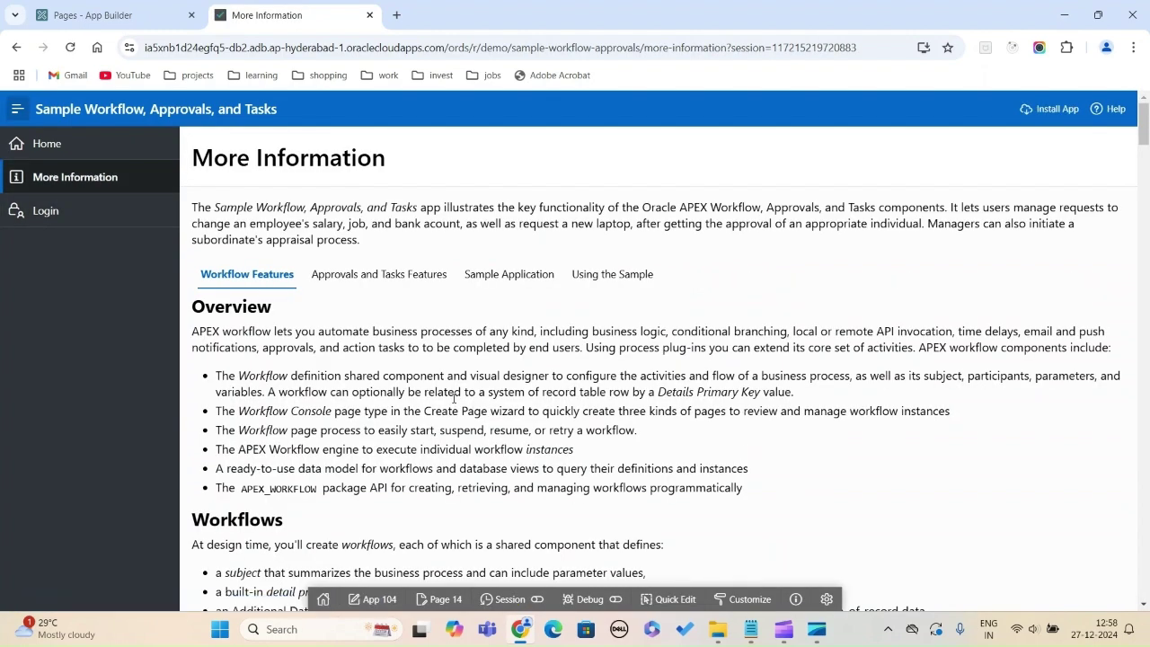
scroll(1085, 398, "down", 2)
scroll(1085, 398, "down", 2)
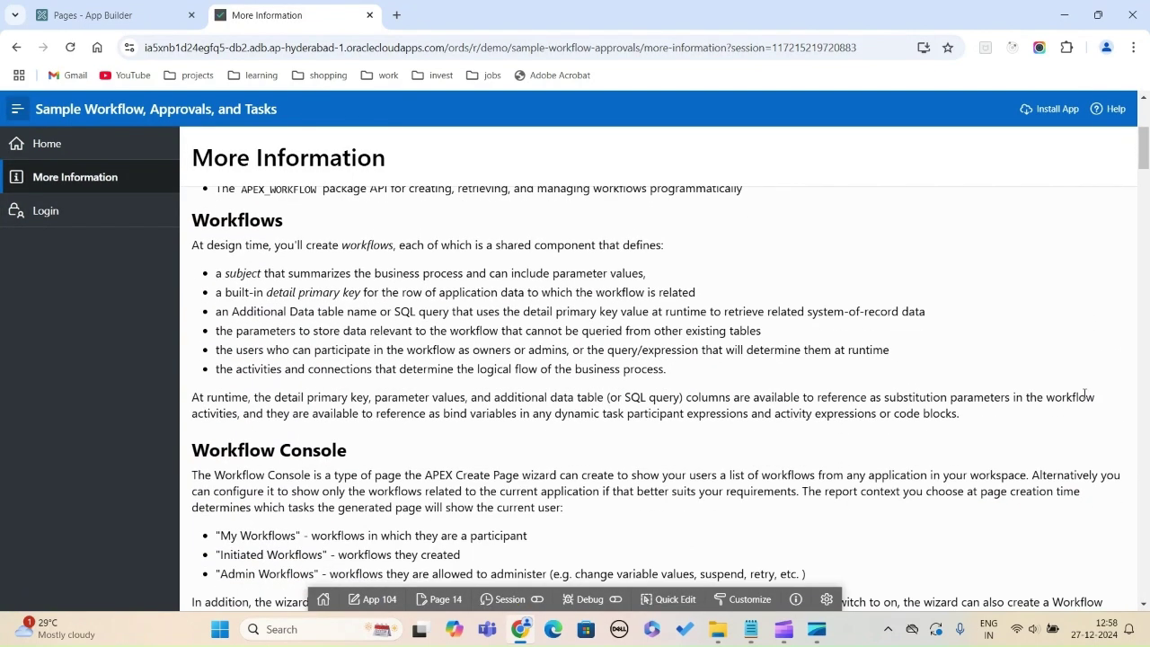
scroll(1083, 401, "up", 1)
scroll(1083, 401, "down", 4)
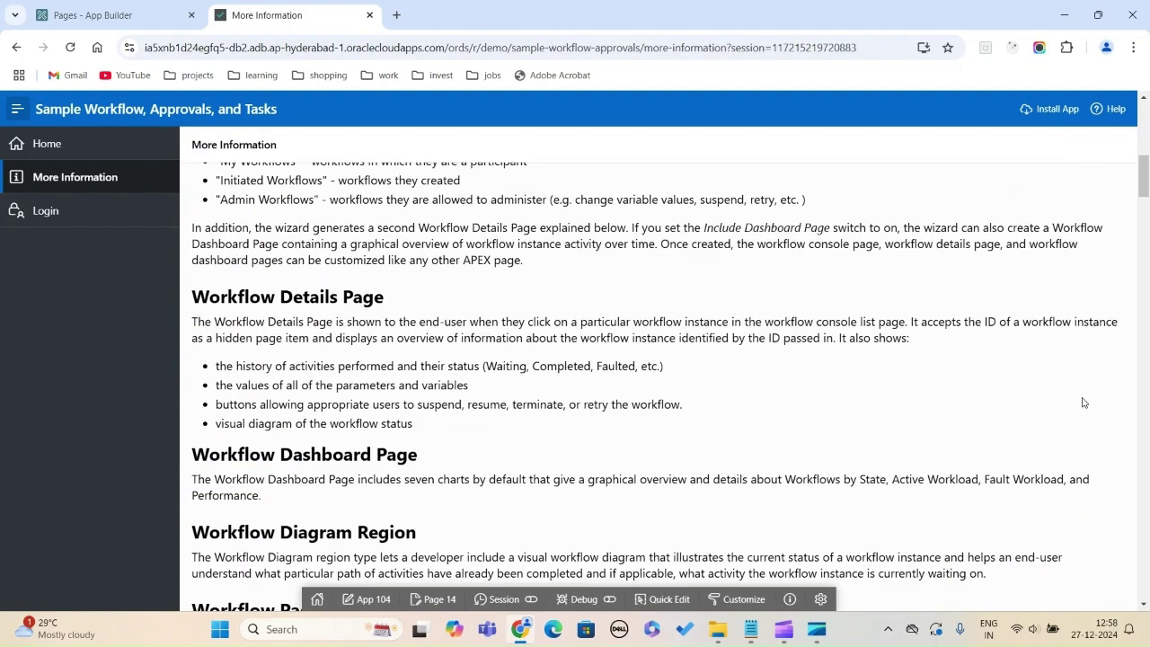
scroll(1083, 401, "down", 6)
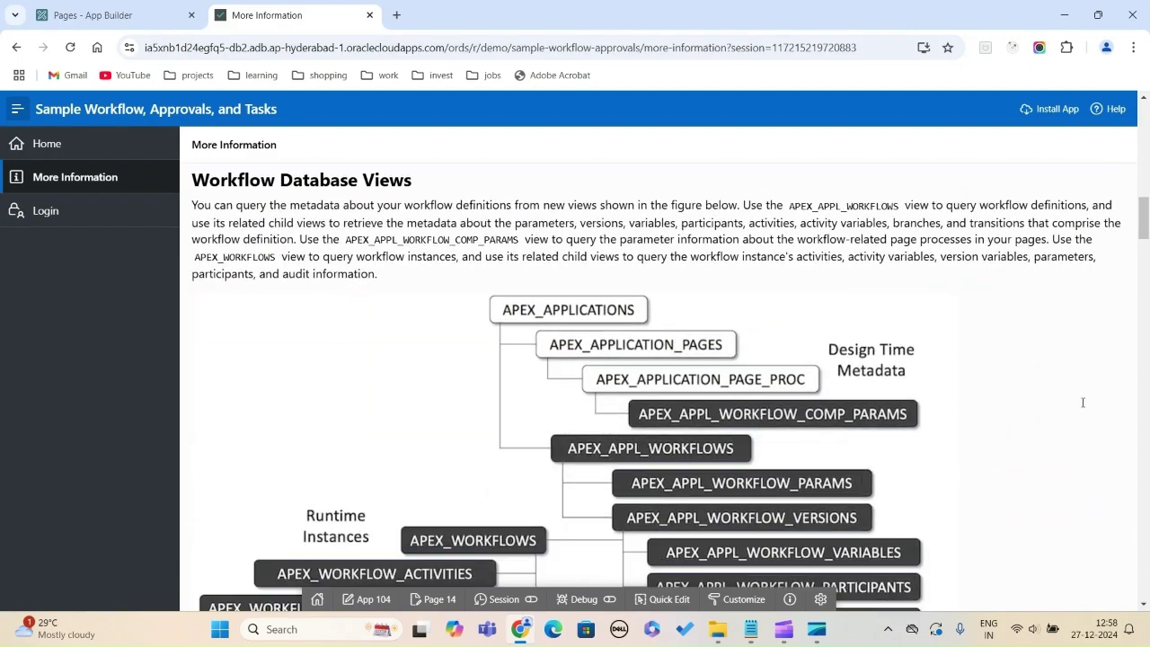
scroll(1083, 403, "down", 6)
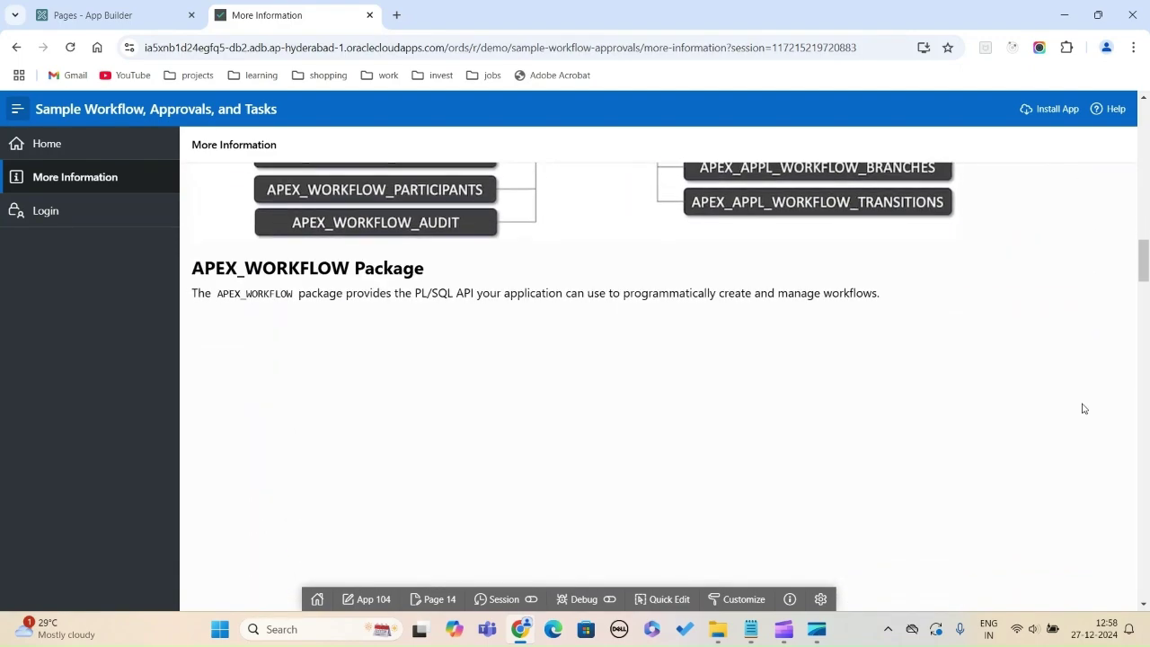
scroll(1083, 409, "up", 20)
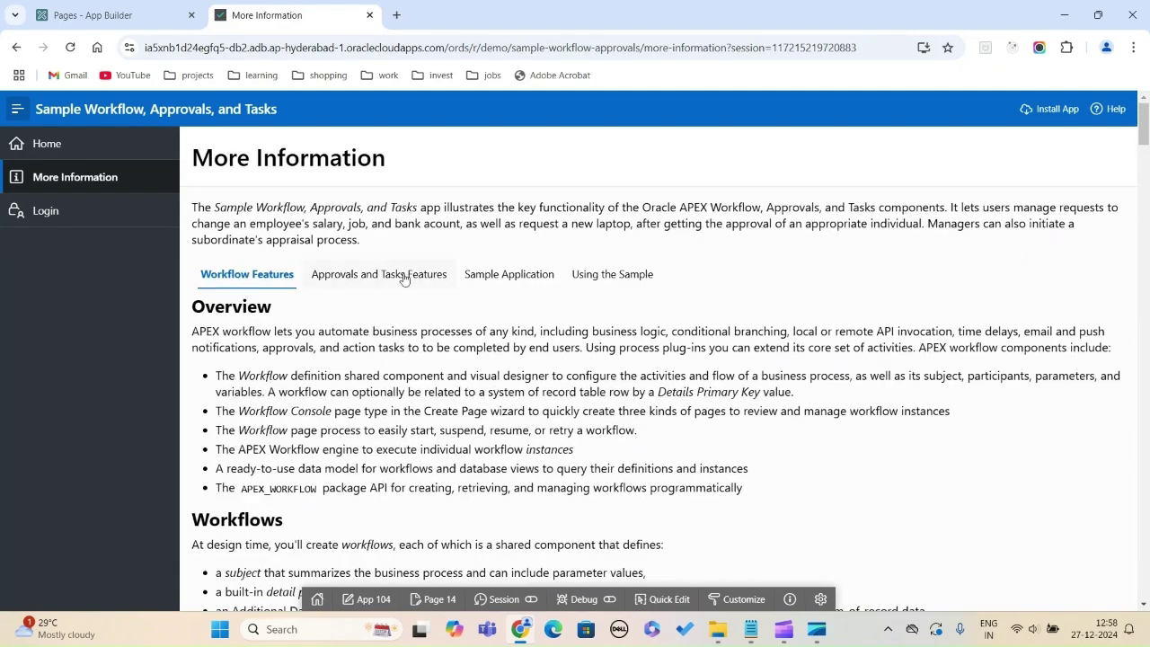
- View the Approvals and Tasks Features section and examine the table relationship diagram in the Sample Application section
left_click(401, 280)
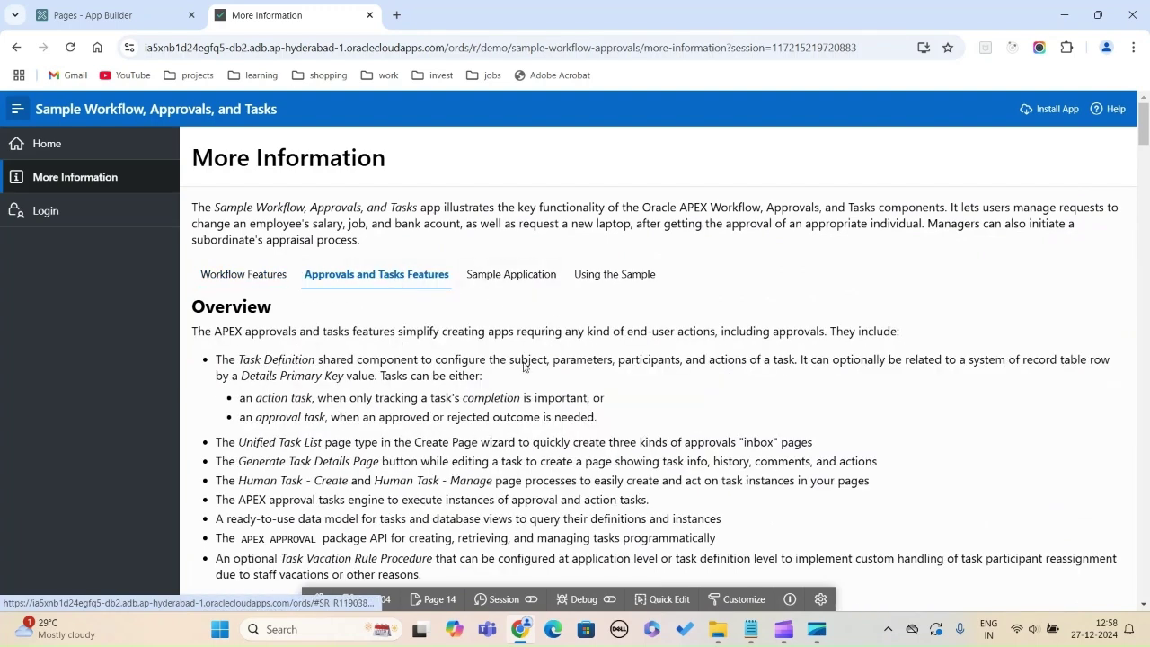
left_click(533, 283)
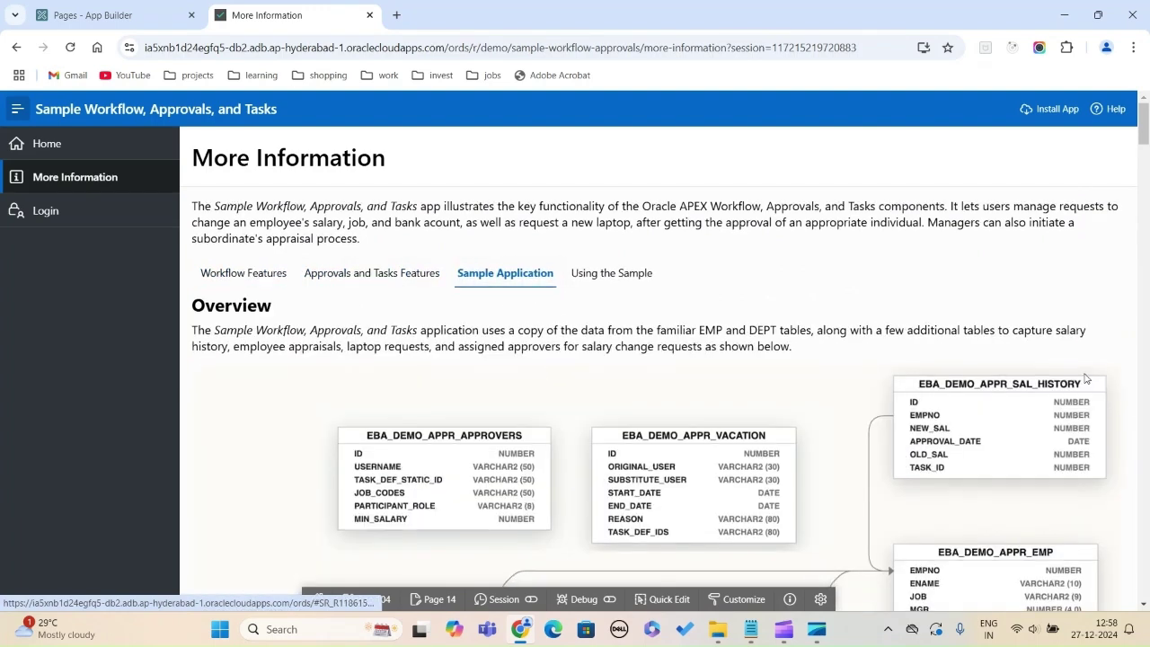
scroll(1086, 378, "down", 1)
scroll(1086, 378, "down", 2)
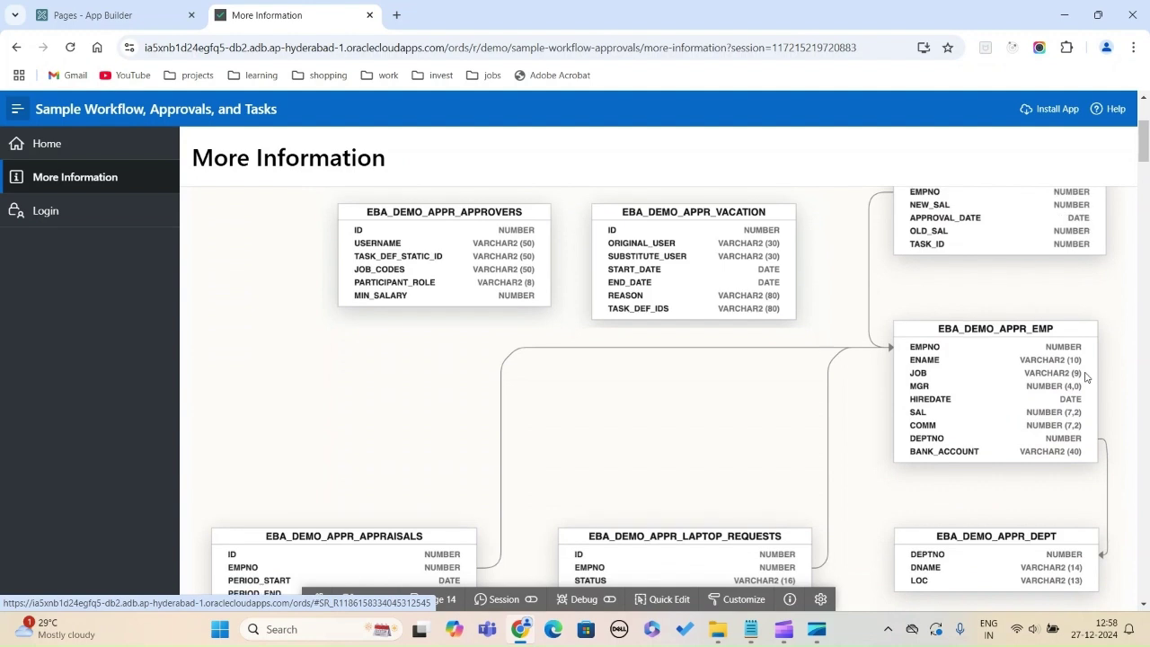
scroll(1086, 377, "up", 2)
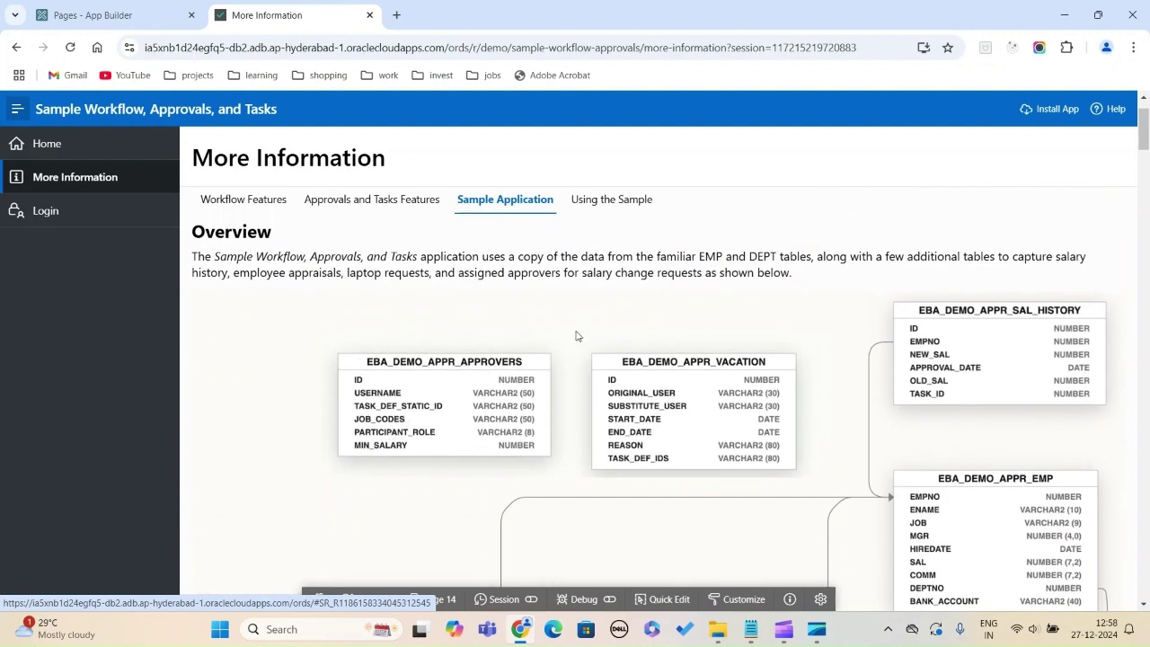
scroll(1026, 358, "down", 1)
scroll(1139, 332, "down", 3)
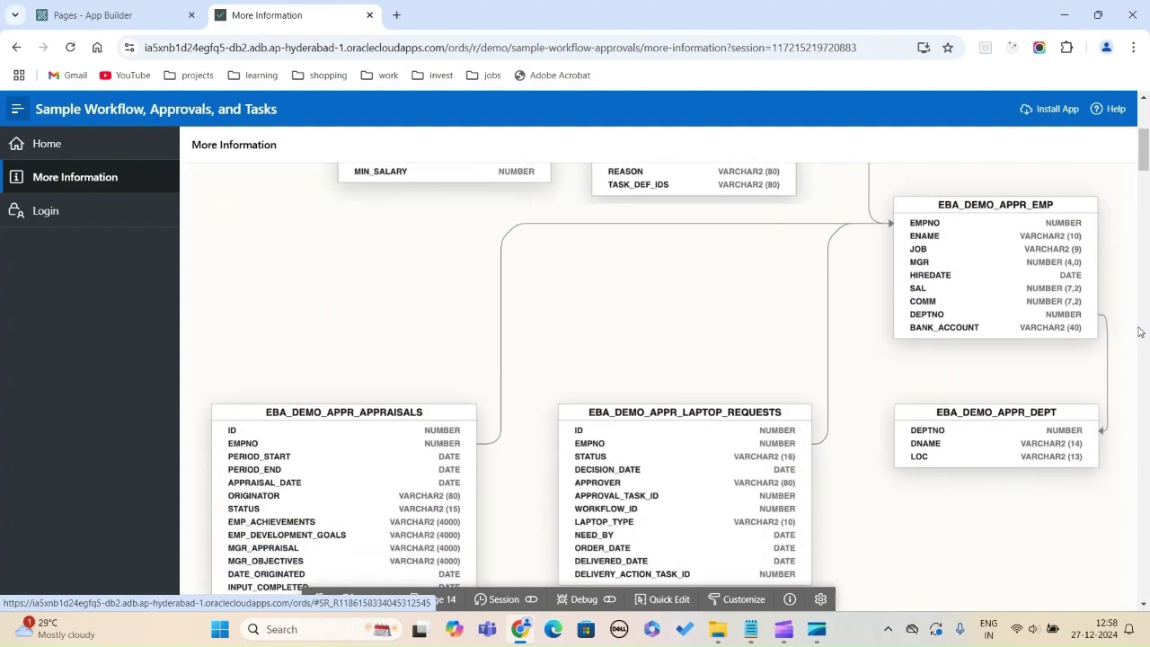
scroll(1126, 363, "up", 1)
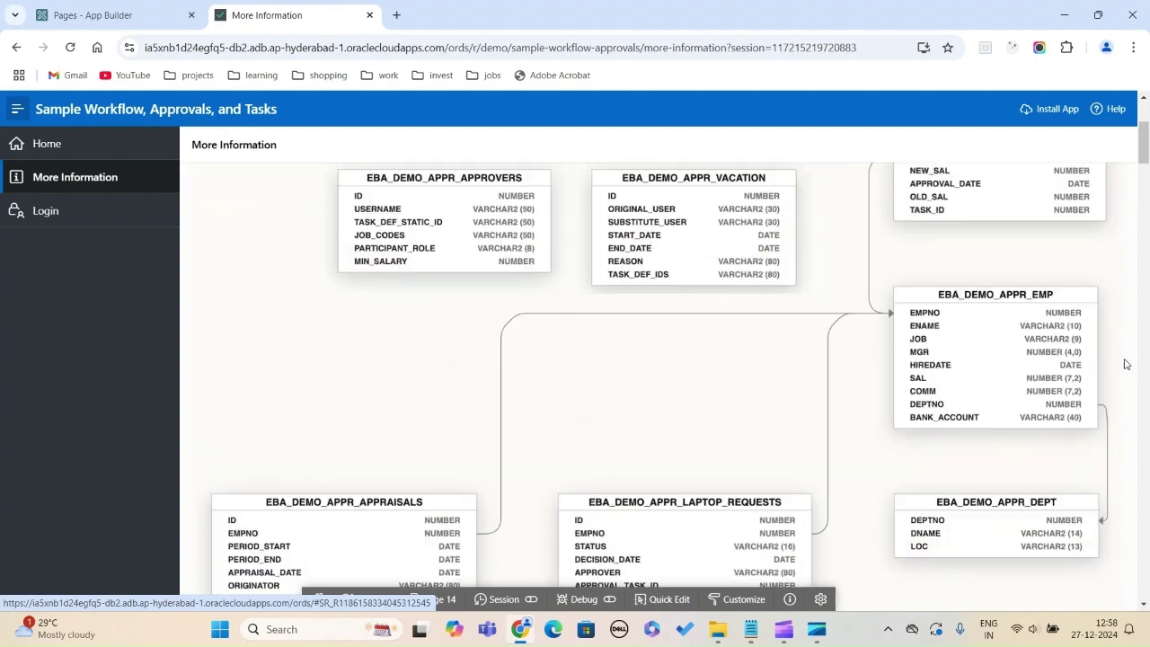
scroll(1126, 363, "up", 1)
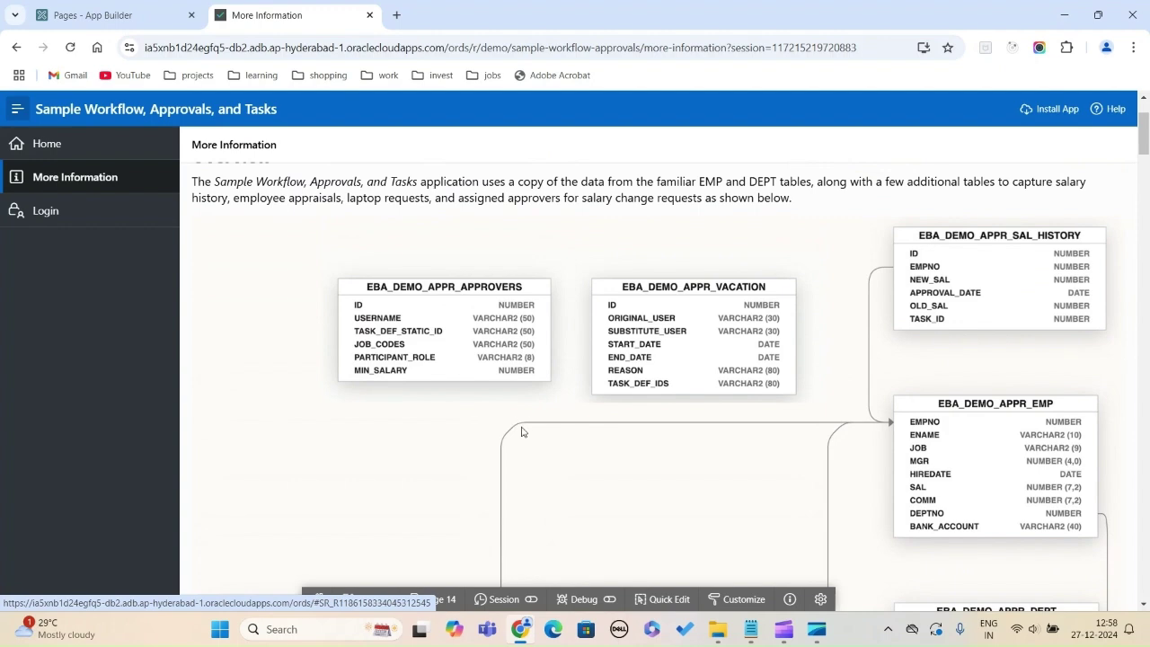
scroll(1139, 394, "up", 2)
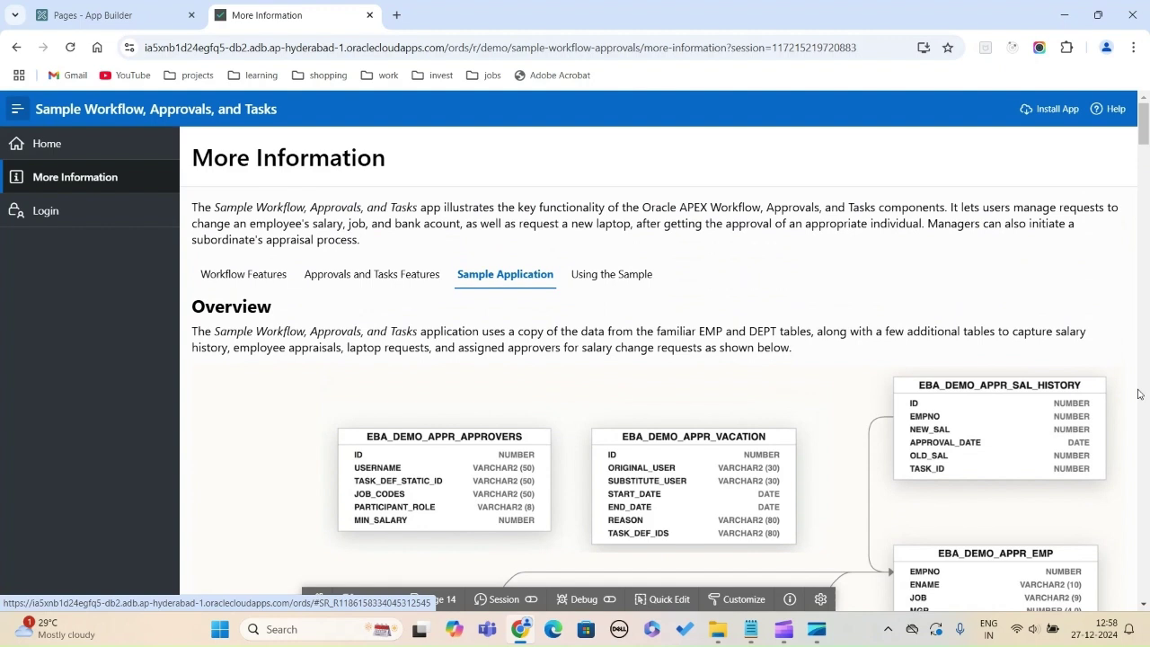
scroll(1139, 394, "down", 2)
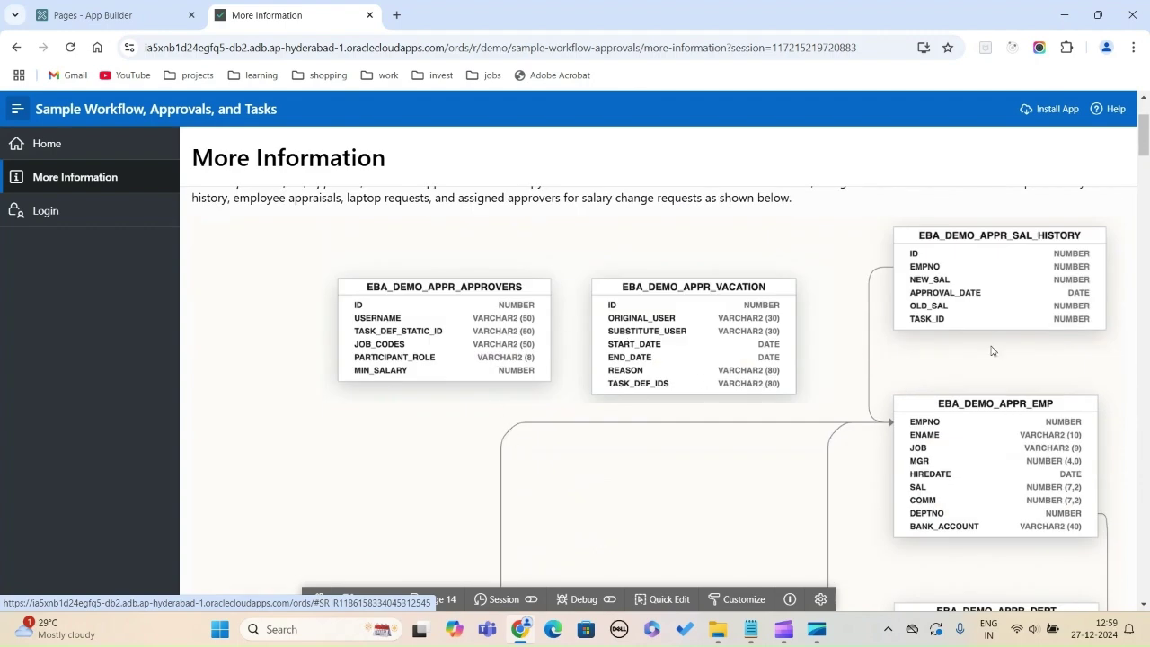
scroll(995, 351, "down", 2)
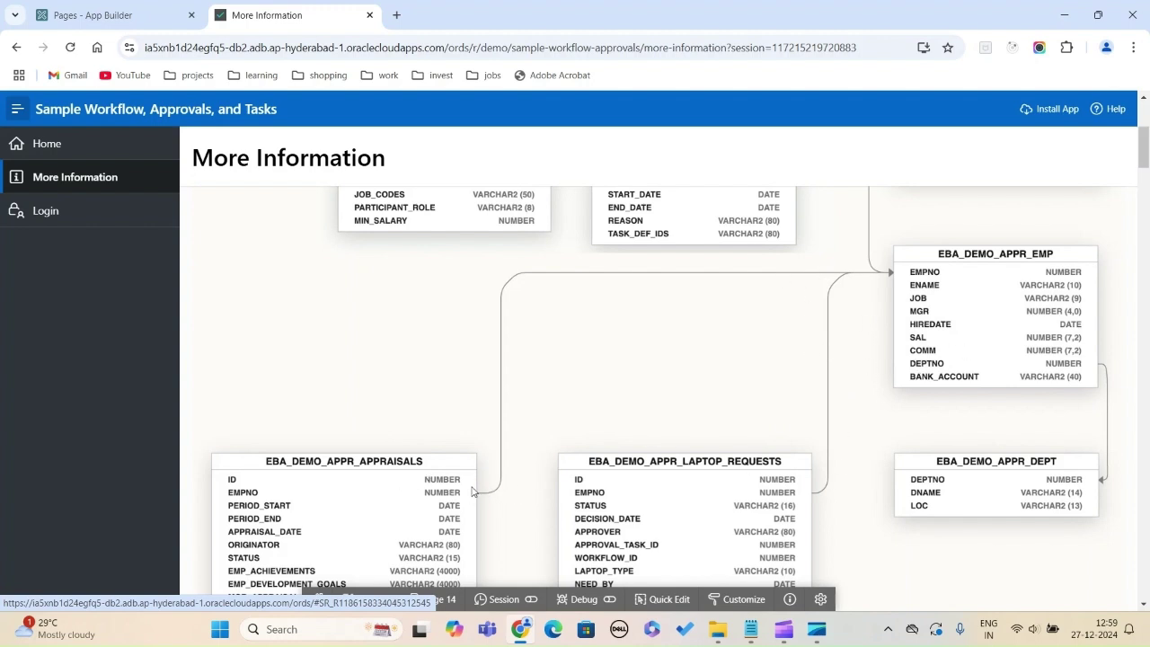
scroll(967, 364, "up", 1)
scroll(966, 364, "up", 3)
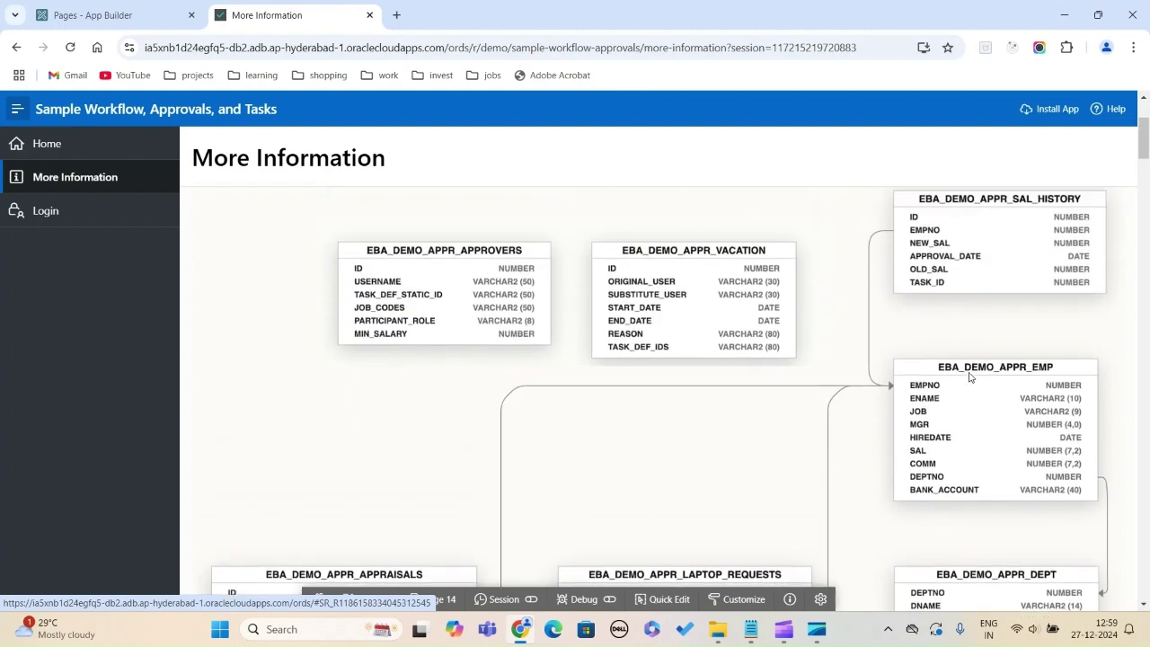
scroll(1094, 426, "up", 3)
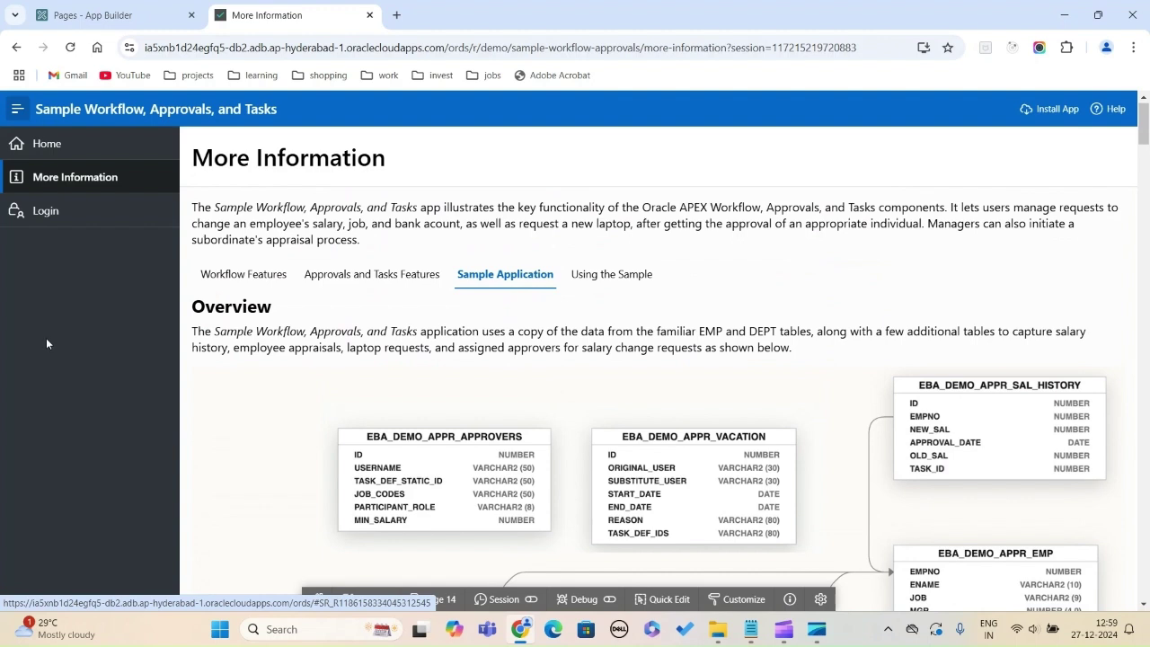
- Return to the Login page and log in as the fourth employee under the first manager in the user tree
left_click(45, 214)
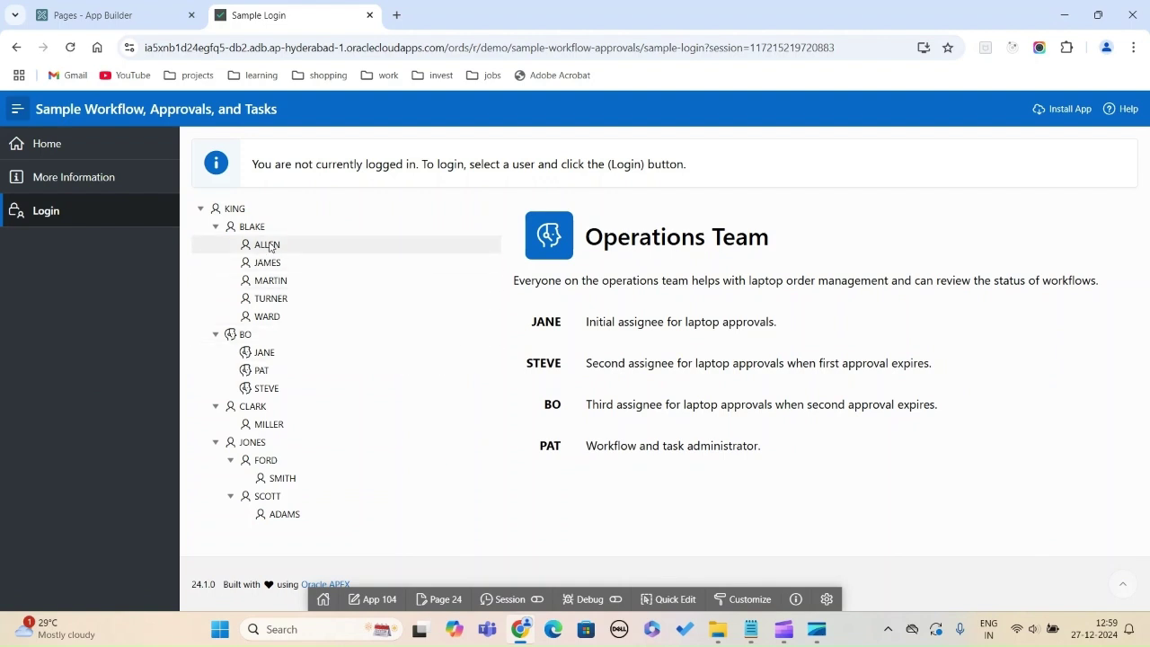
left_click(303, 244)
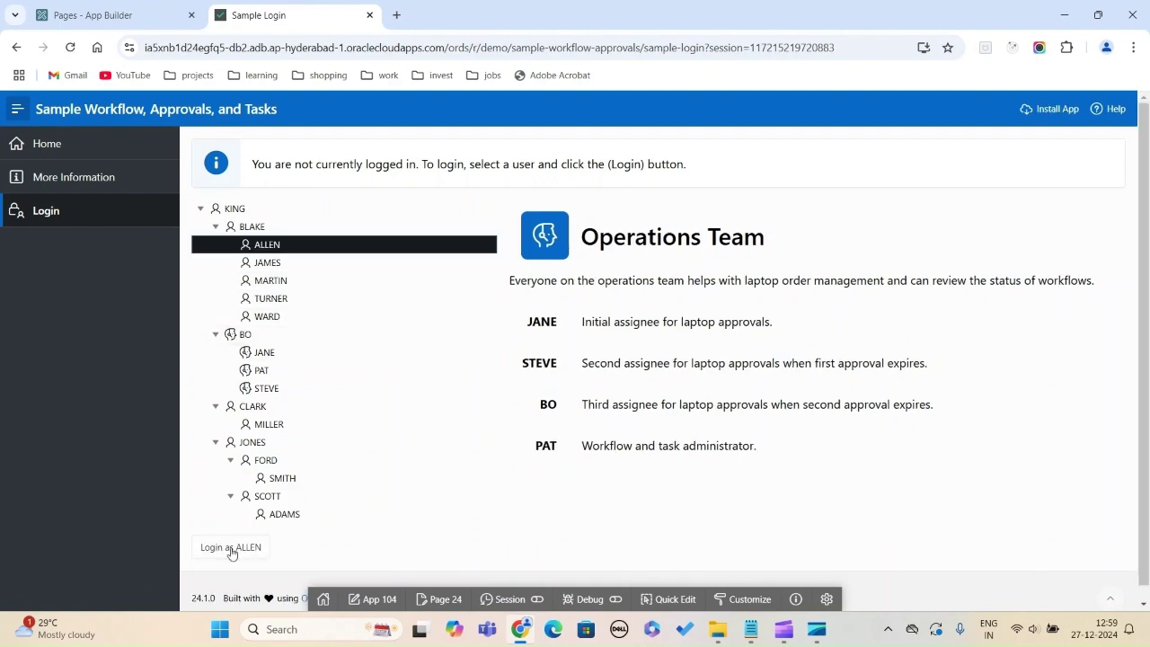
left_click(266, 262)
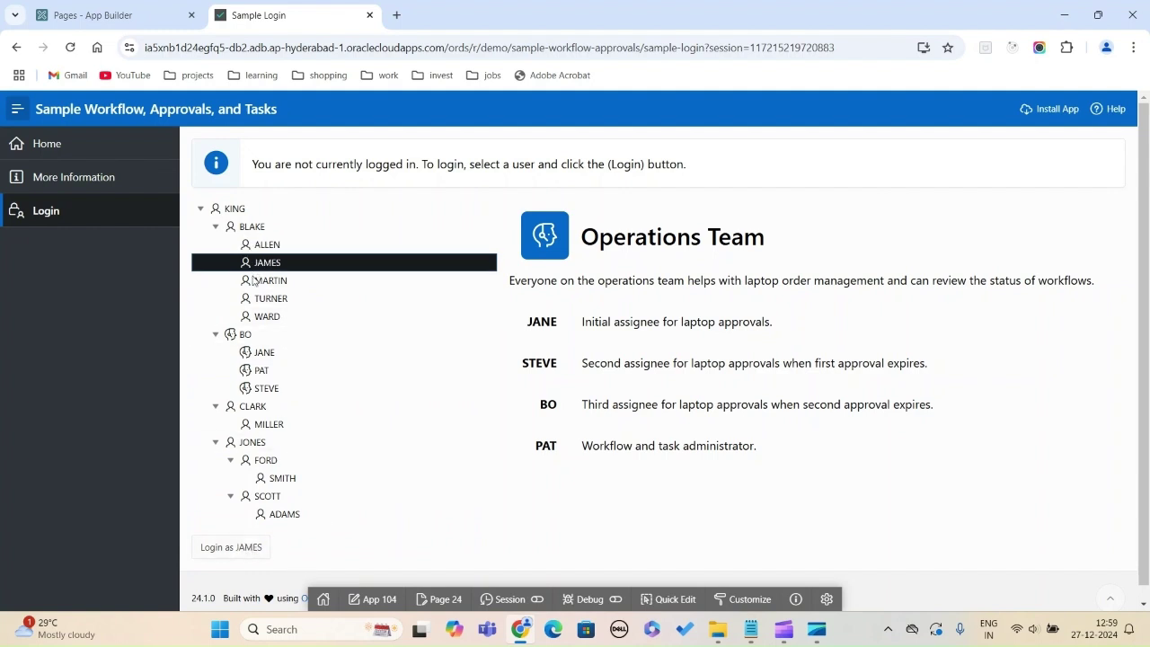
left_click(260, 283)
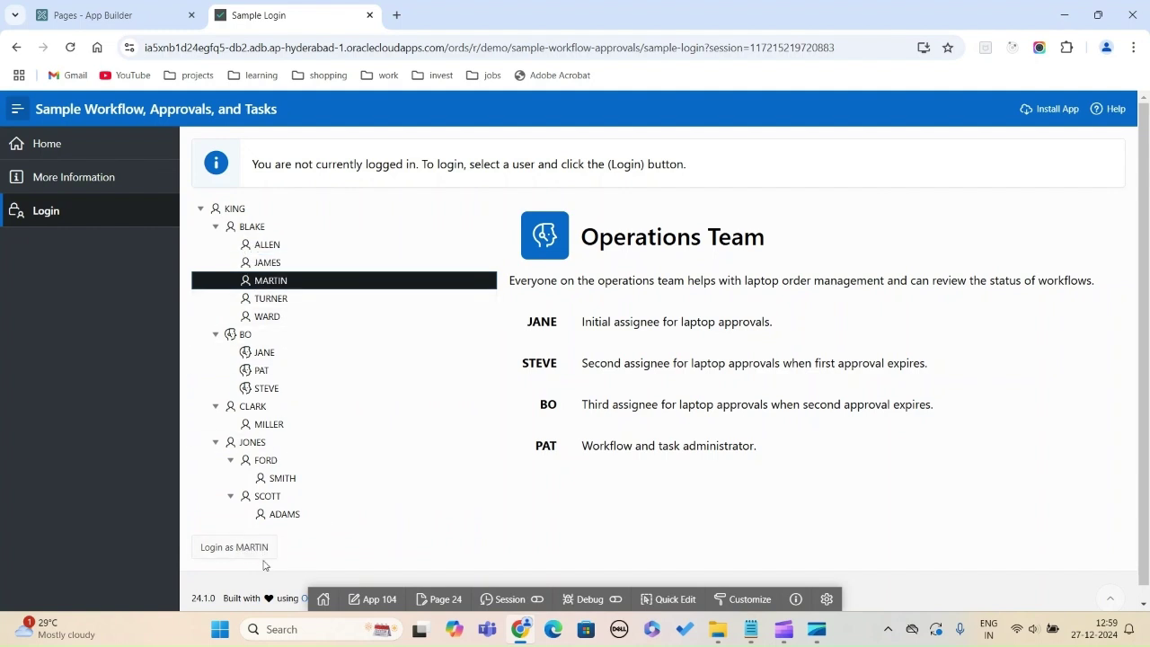
left_click(234, 337)
left_click(260, 352)
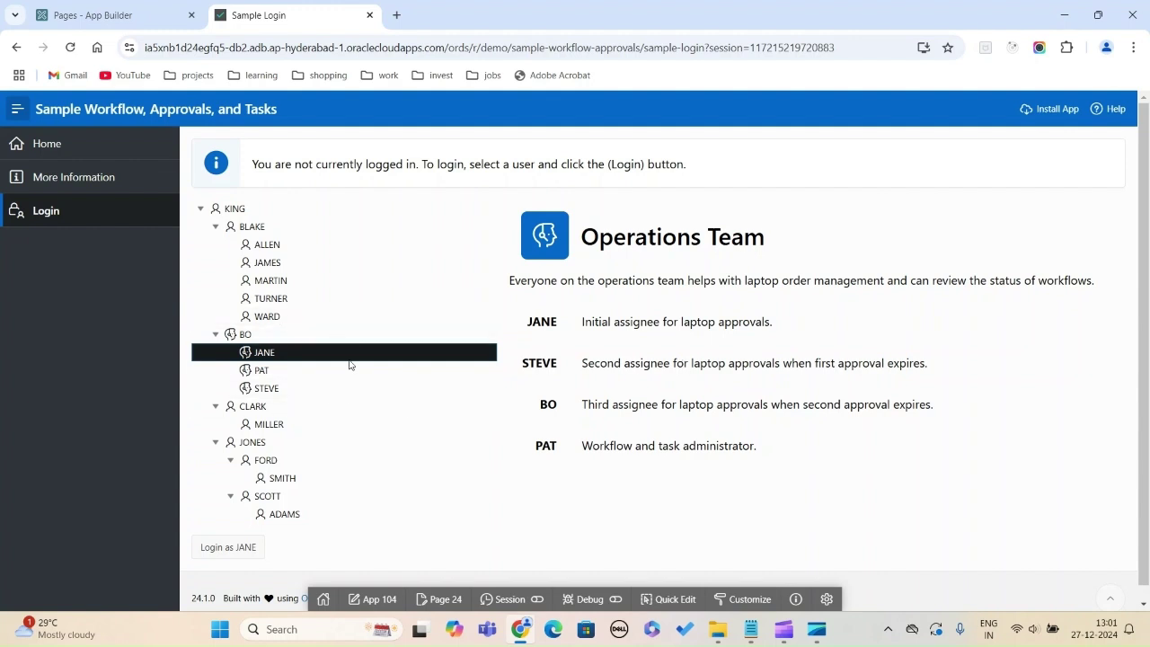
left_click(278, 308)
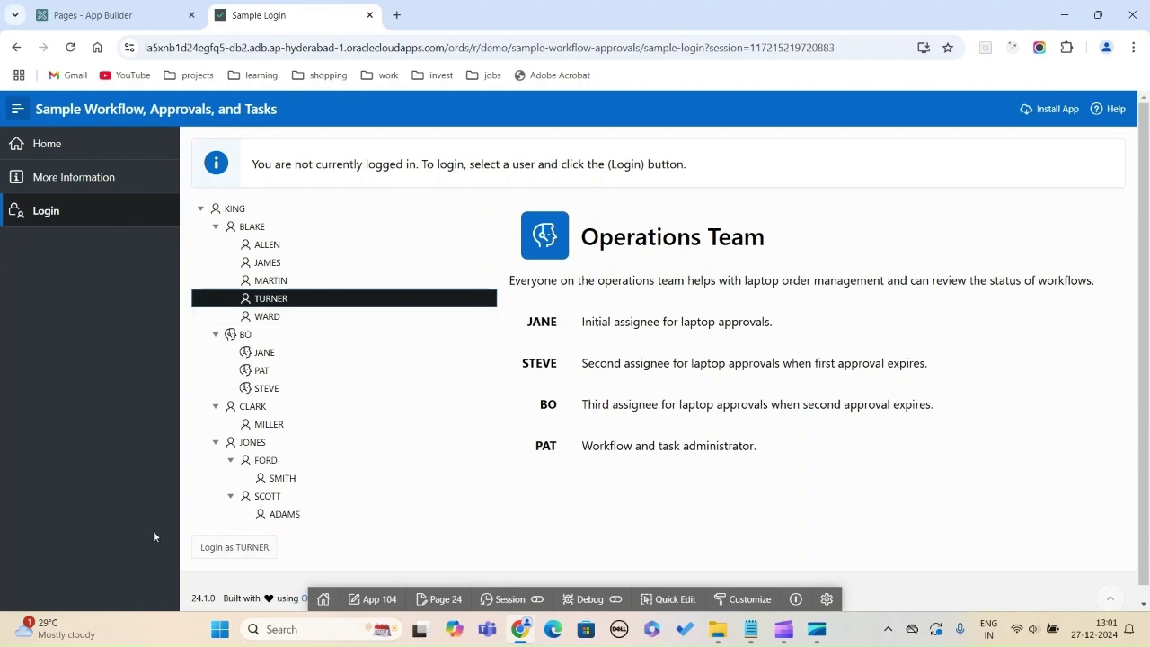
left_click(239, 548)
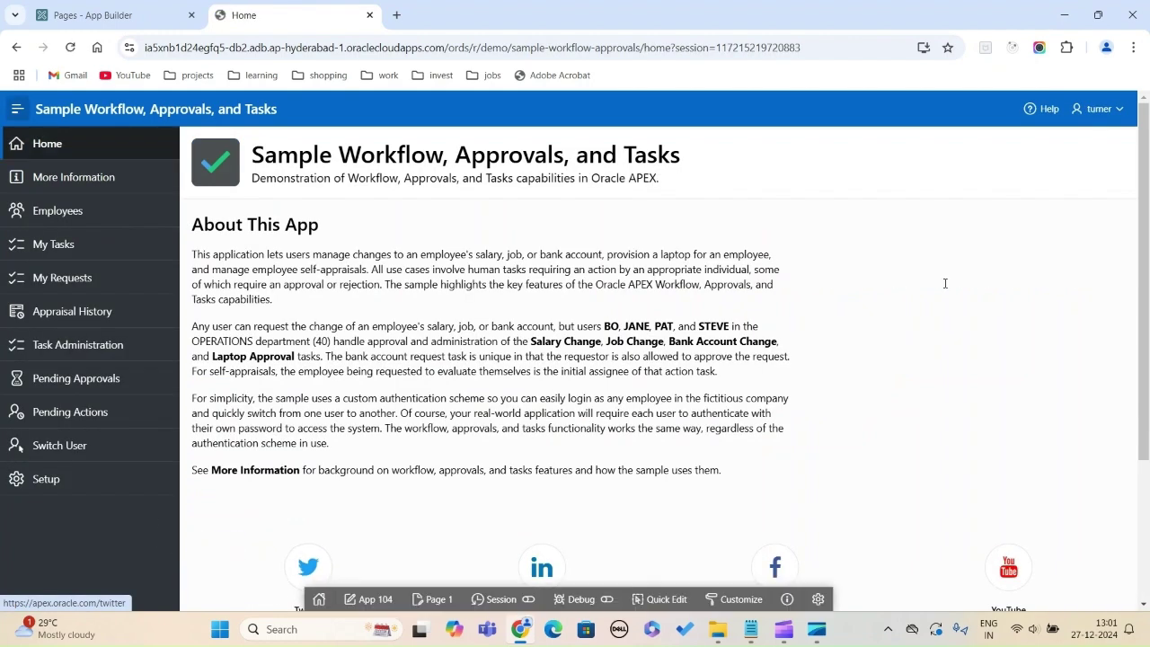
- On the Employees page, submit a laptop request for the logged-in employee: MacBook Pro 14", needed by January 10, 2025
left_click(61, 210)
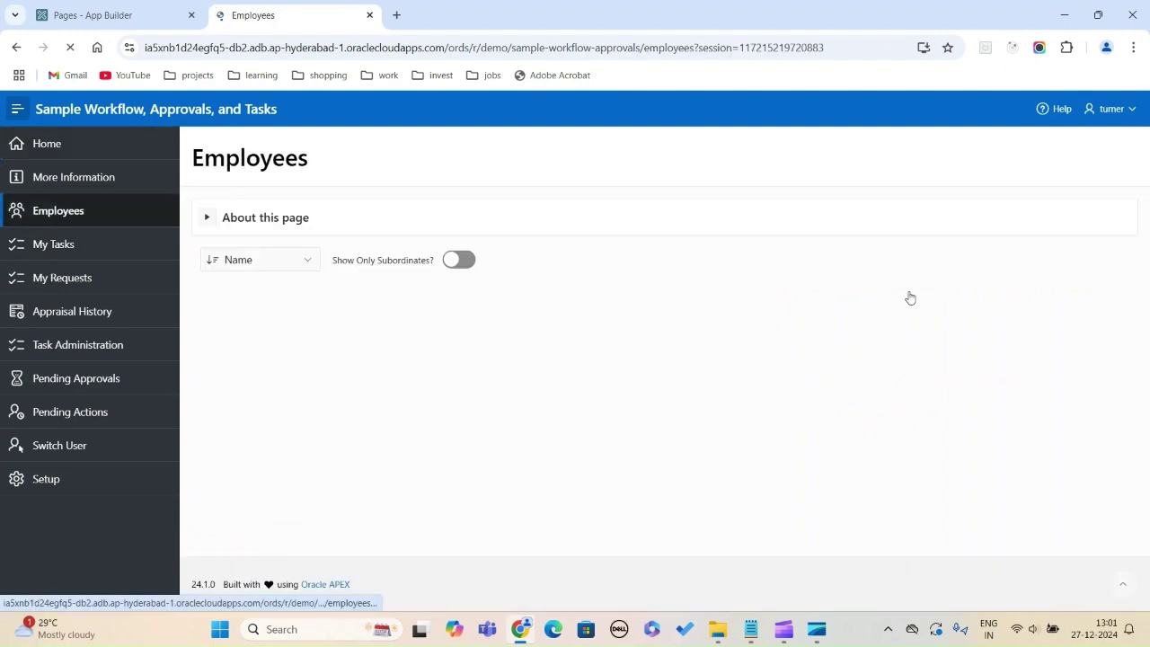
scroll(1096, 258, "down", 7)
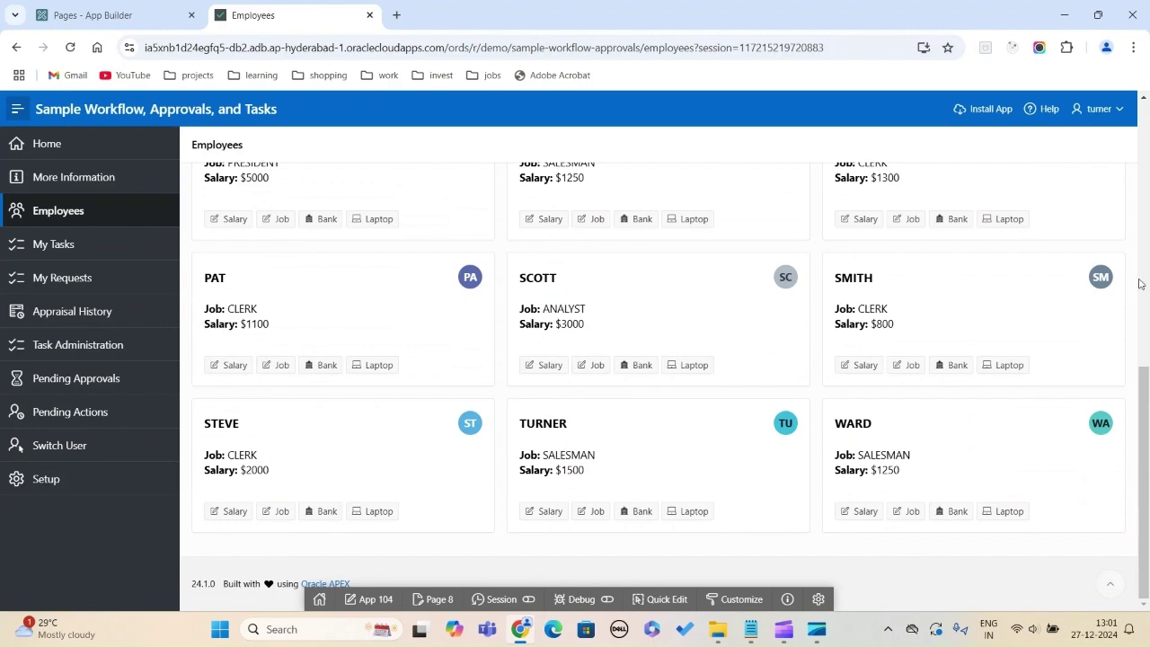
scroll(898, 305, "up", 8)
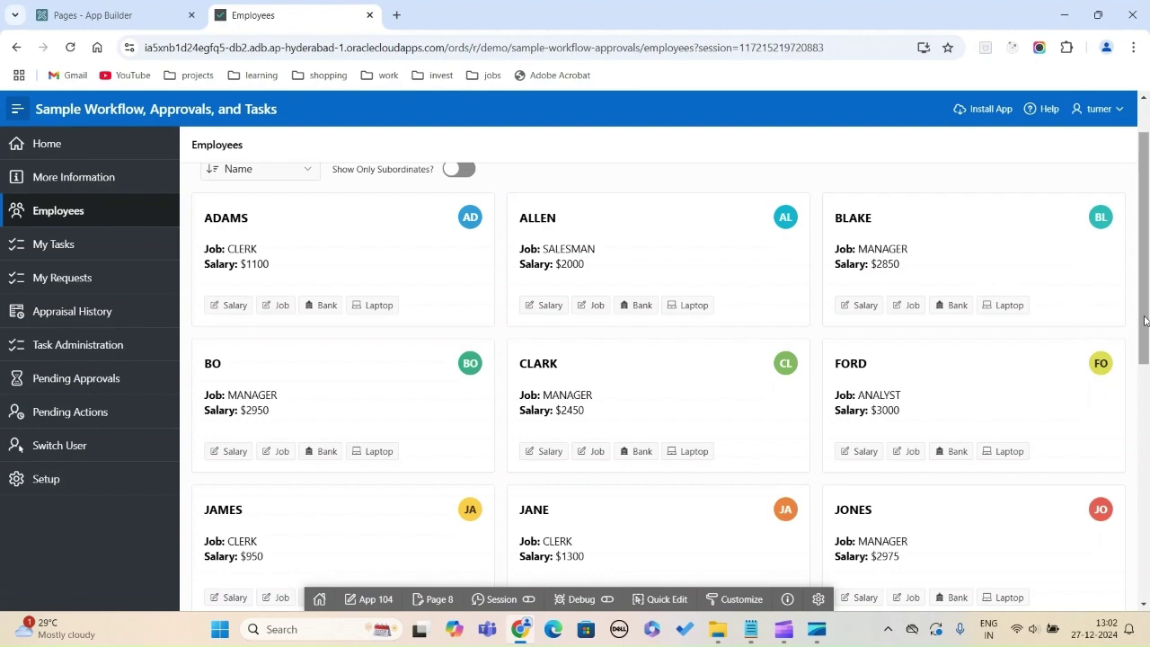
scroll(1146, 321, "down", 6)
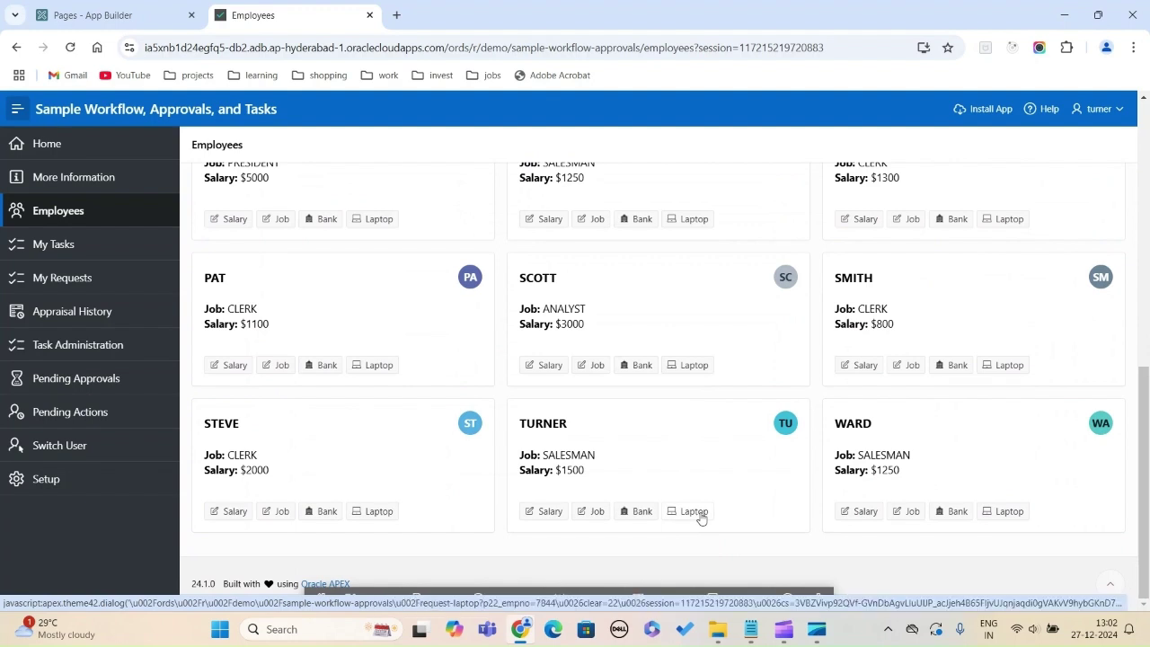
left_click(696, 514)
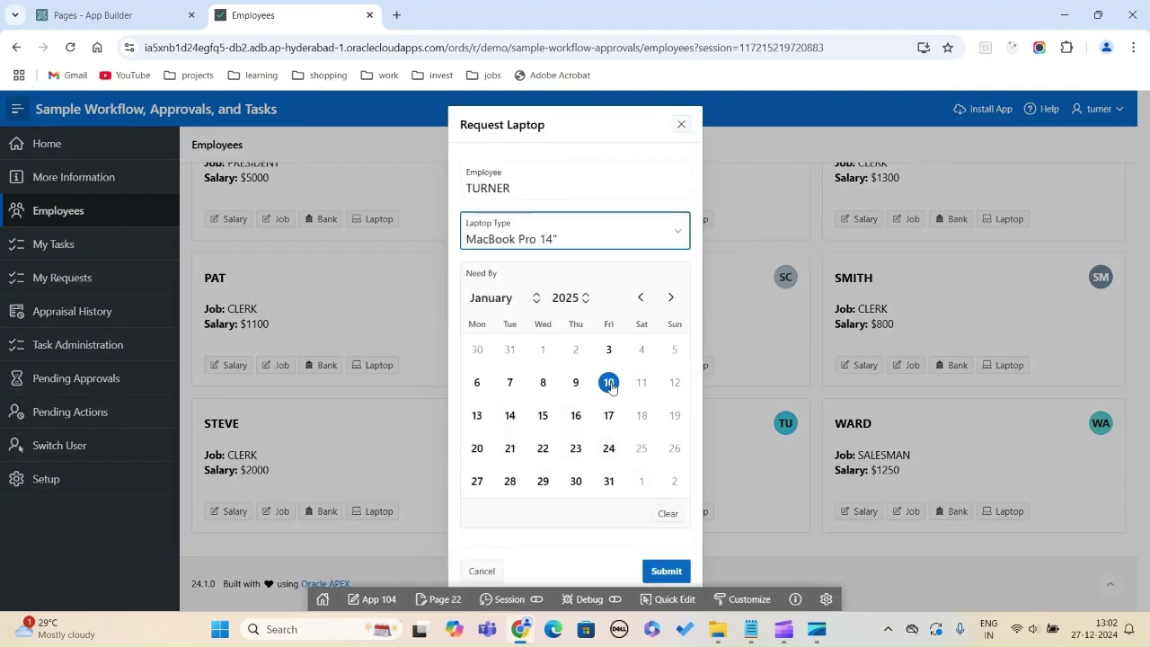
left_click(673, 570)
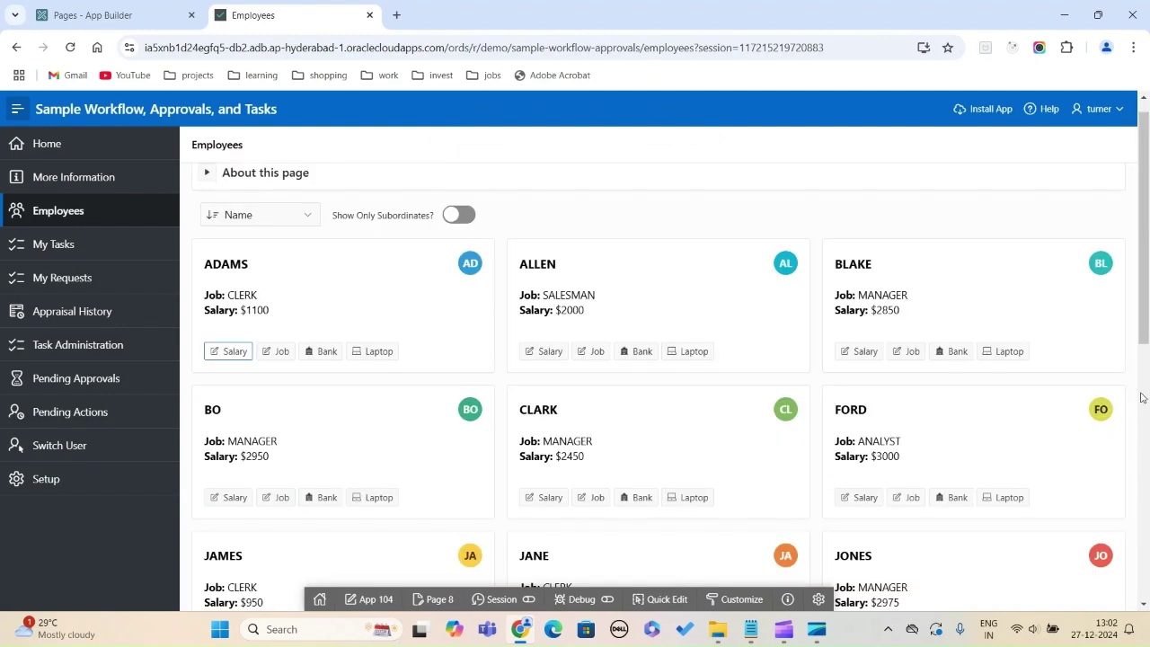
- Review the employee's card and check for the laptop request in Pending Actions, Pending Approvals and My Requests
scroll(1141, 398, "down", 5)
scroll(1141, 397, "down", 2)
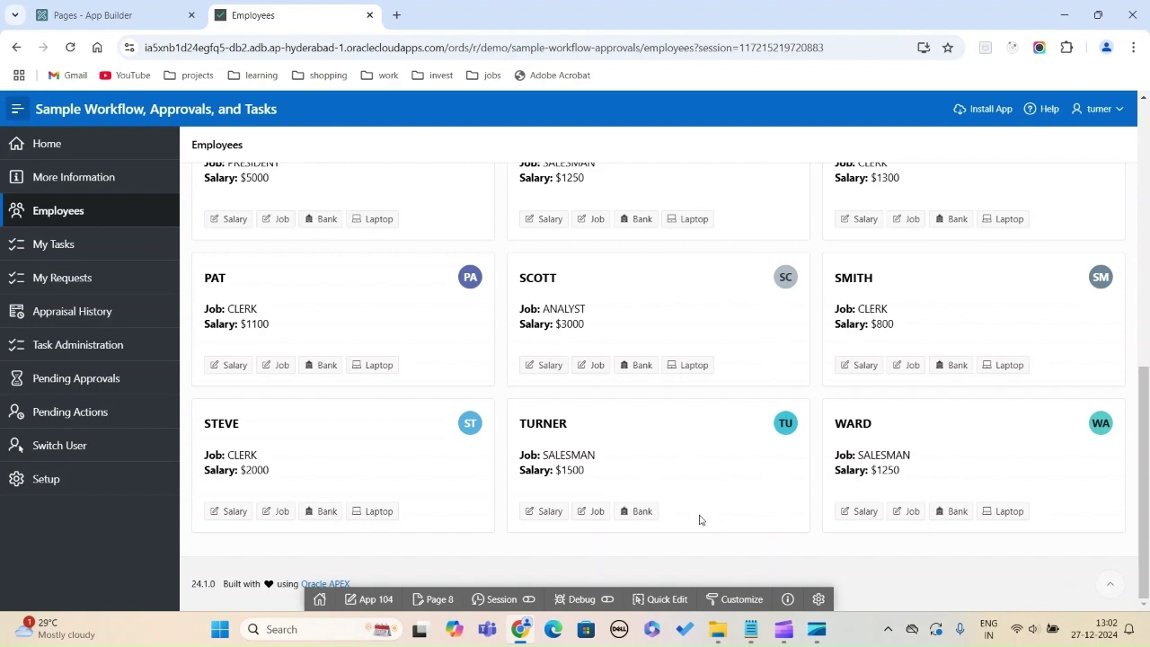
left_click(105, 413)
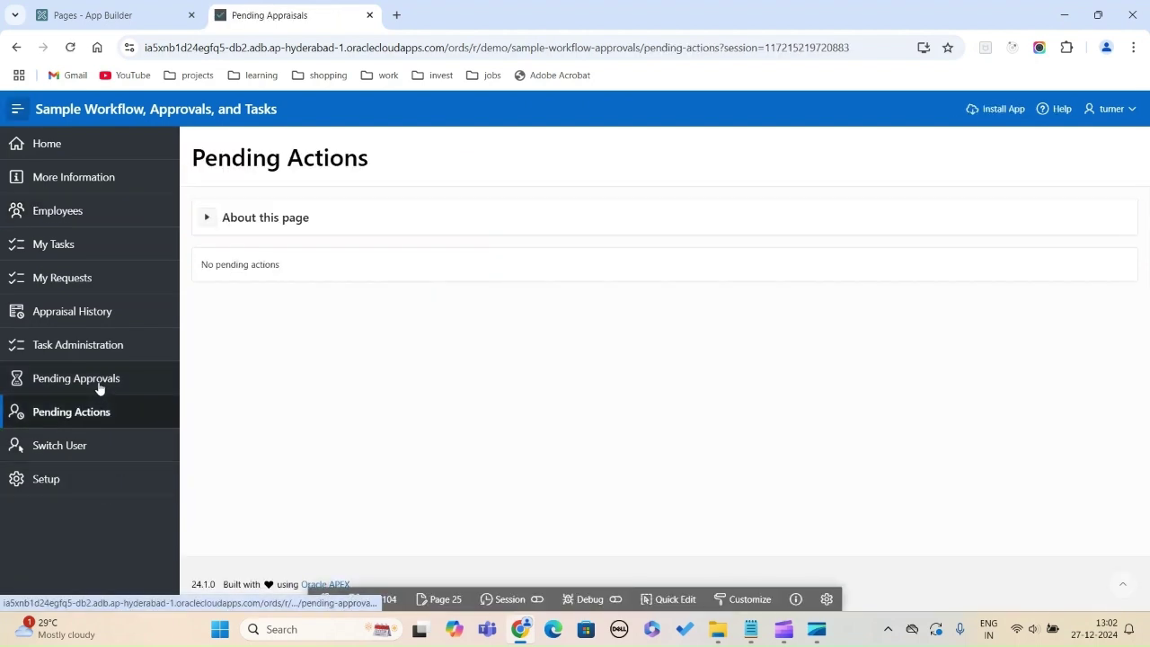
left_click(98, 383)
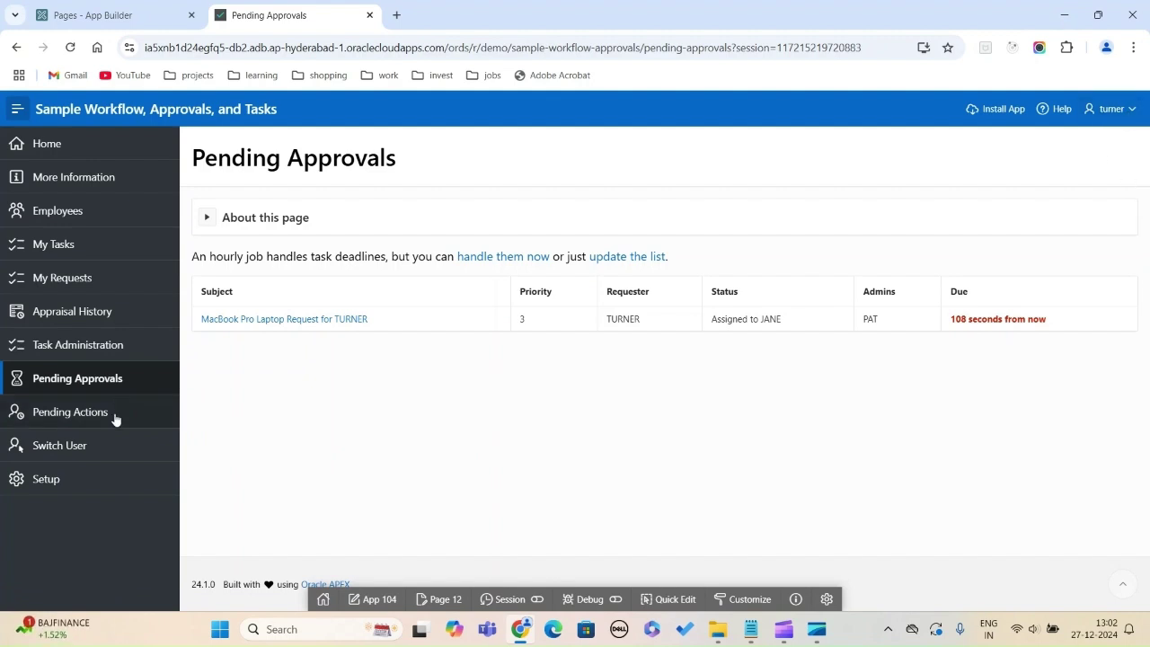
left_click(83, 282)
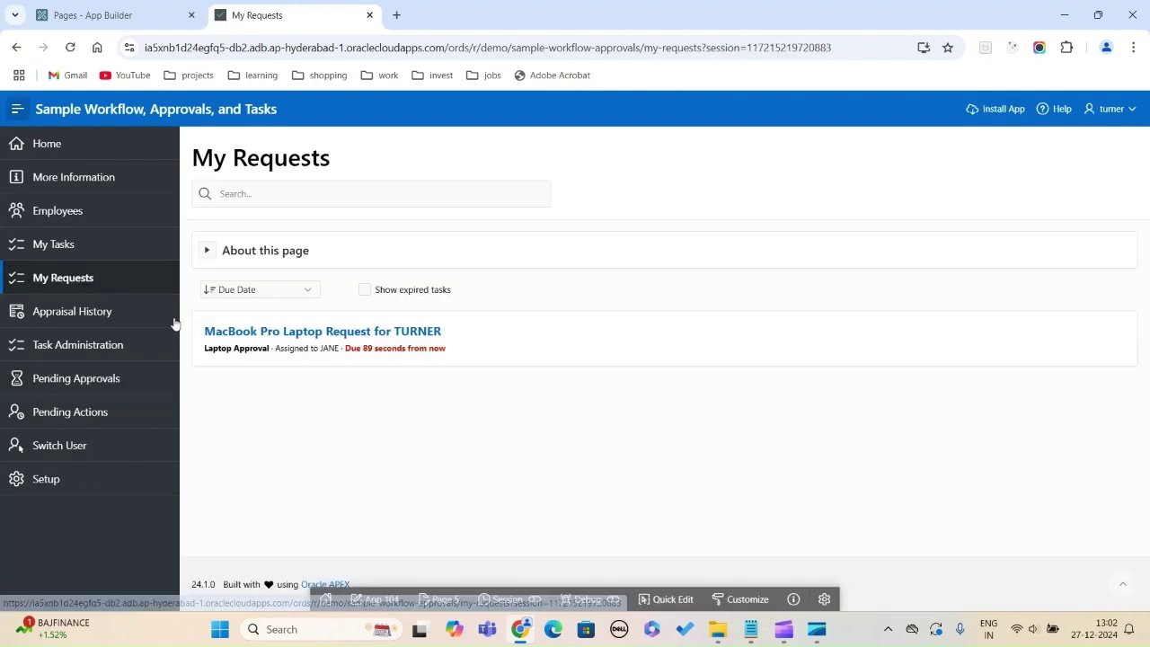
- Open the MacBook Pro laptop request in My Requests and examine its task details and history
left_click(309, 332)
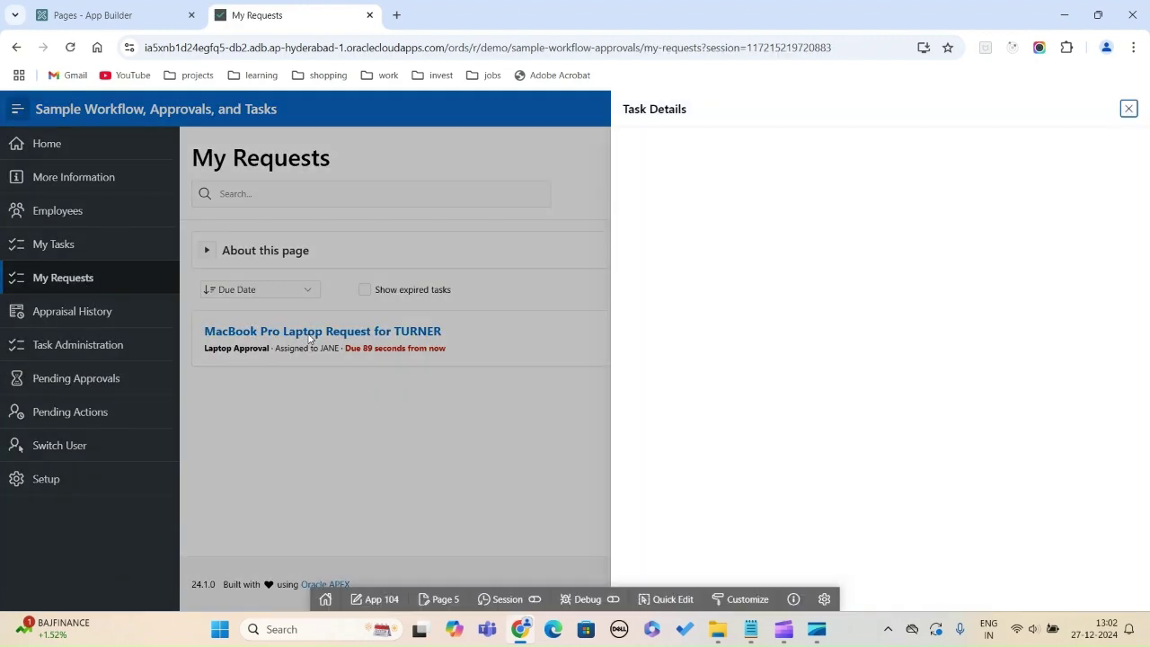
scroll(1057, 353, "down", 2)
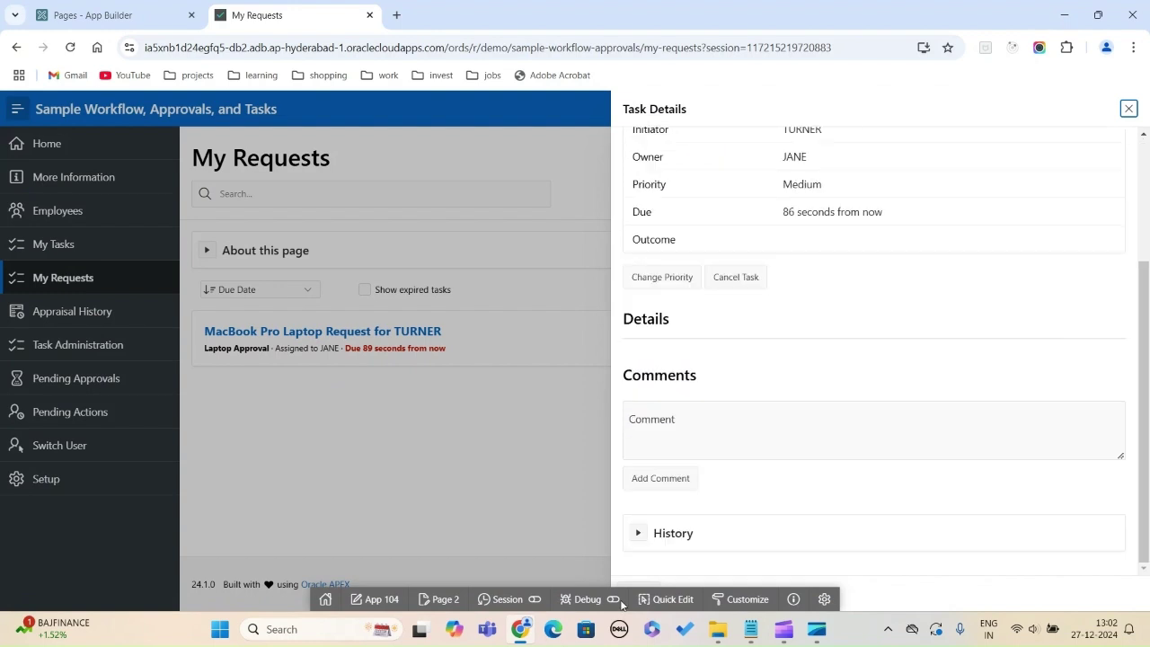
left_click(642, 532)
scroll(1079, 422, "down", 1)
scroll(1061, 425, "up", 5)
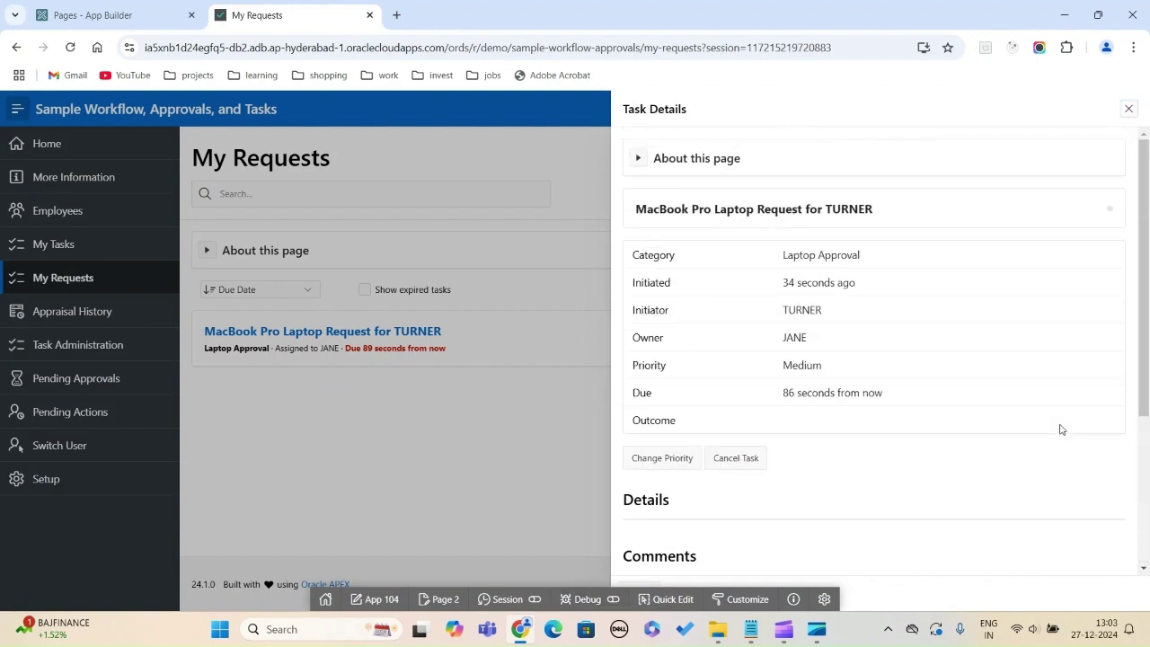
left_click(1130, 109)
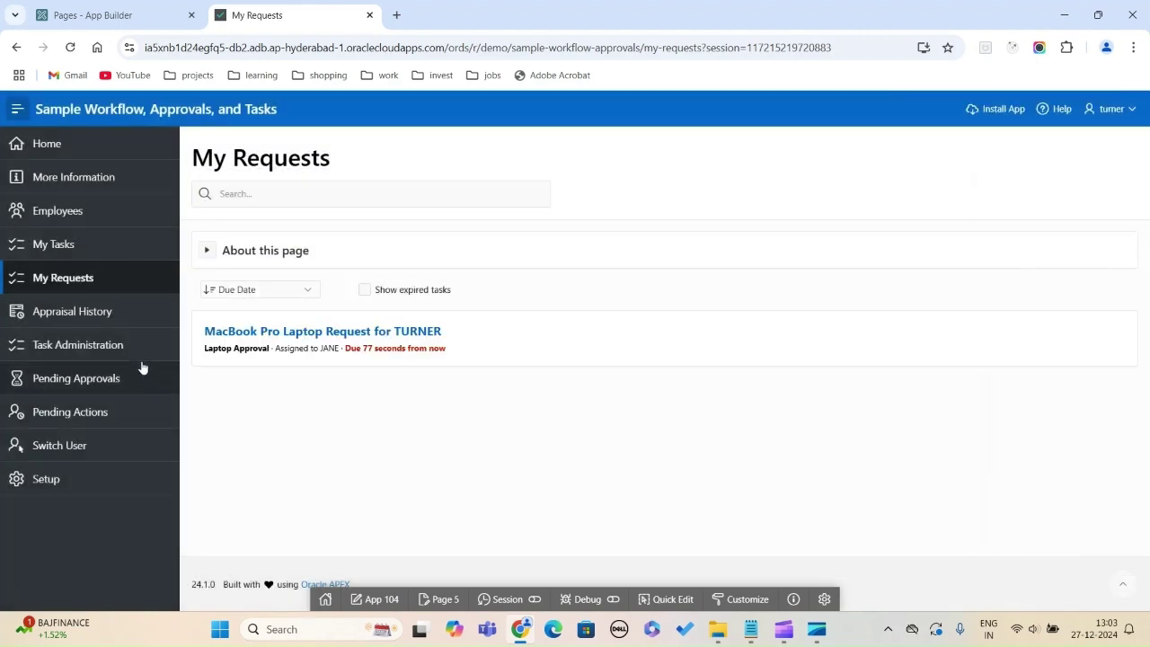
- Check the Pending Approvals and Pending Actions pages for the submitted laptop request
left_click(95, 378)
left_click(101, 350)
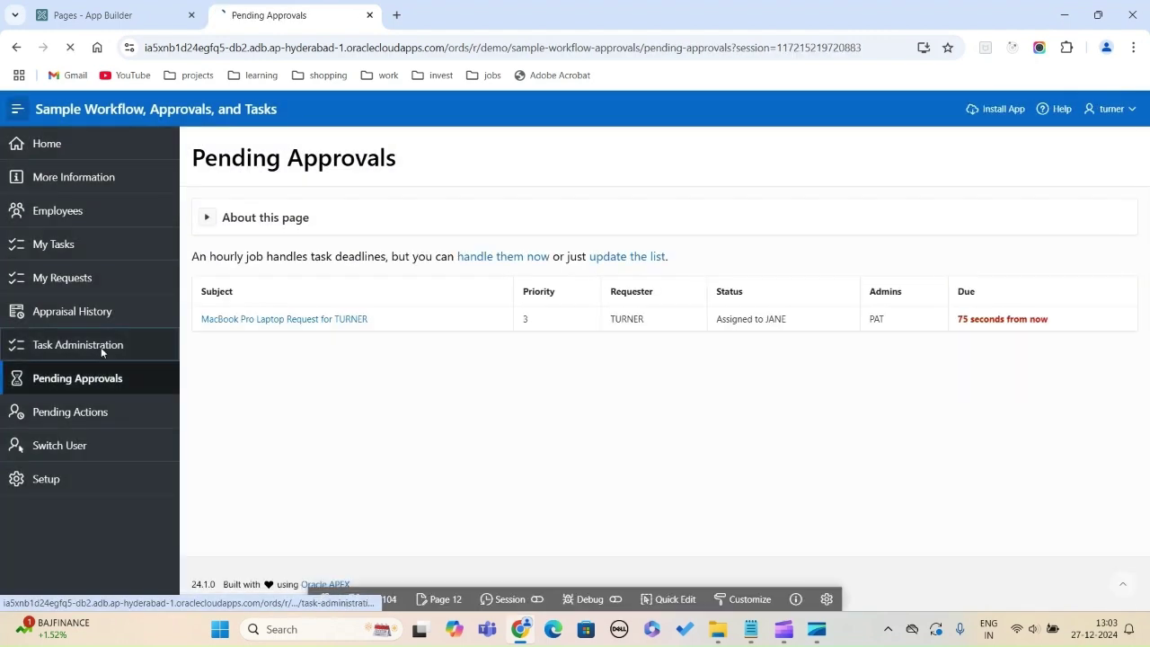
left_click(66, 454)
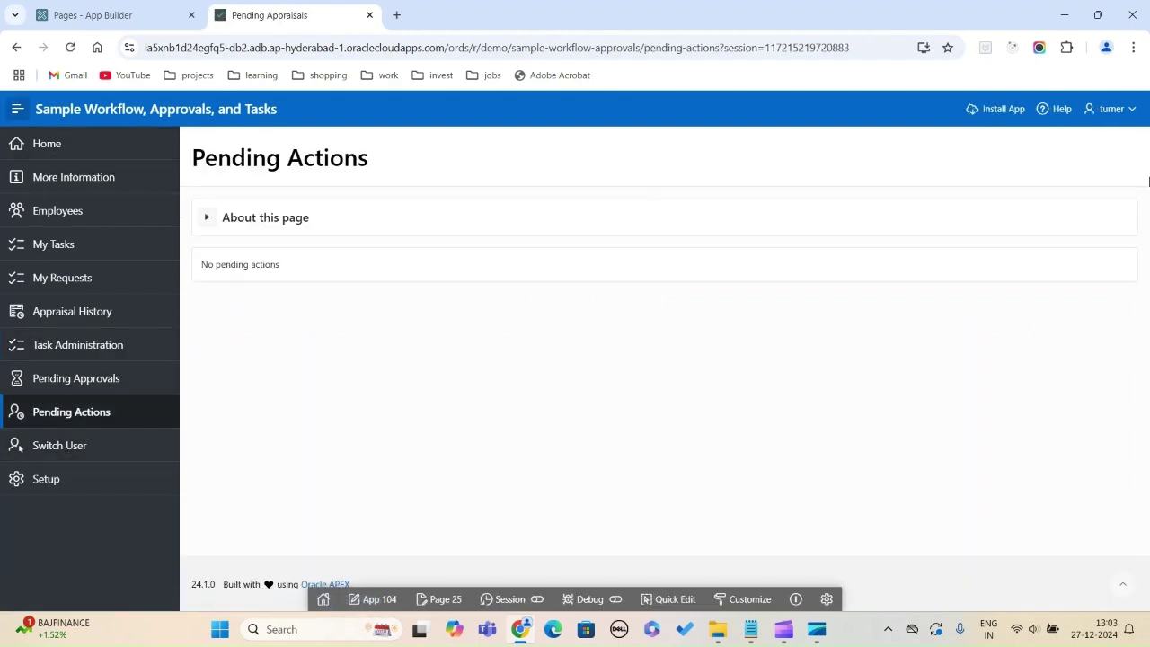
- Sign out of the requesting employee's account and log in as the workflow and task administrator
left_click(1107, 109)
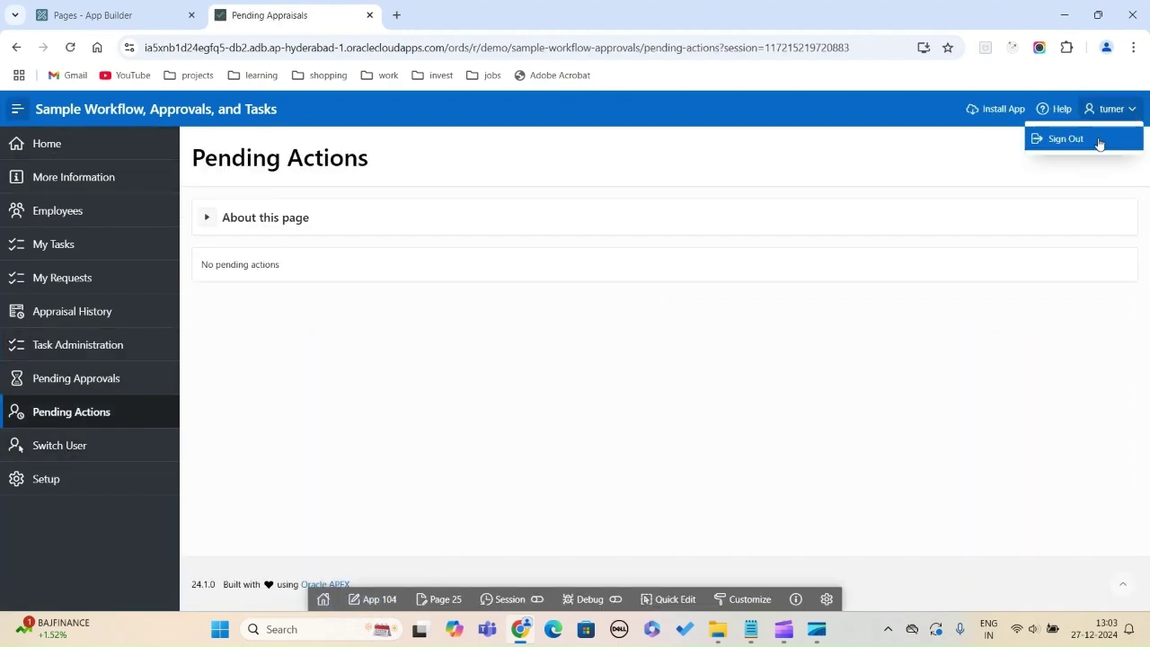
left_click(1098, 142)
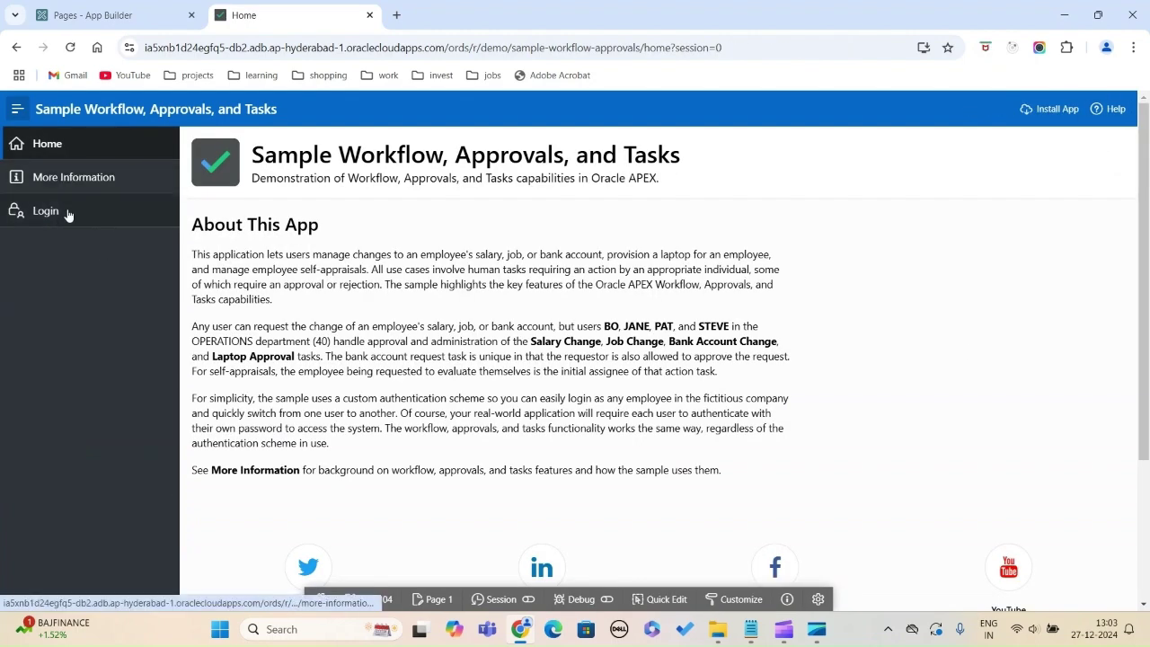
left_click(26, 220)
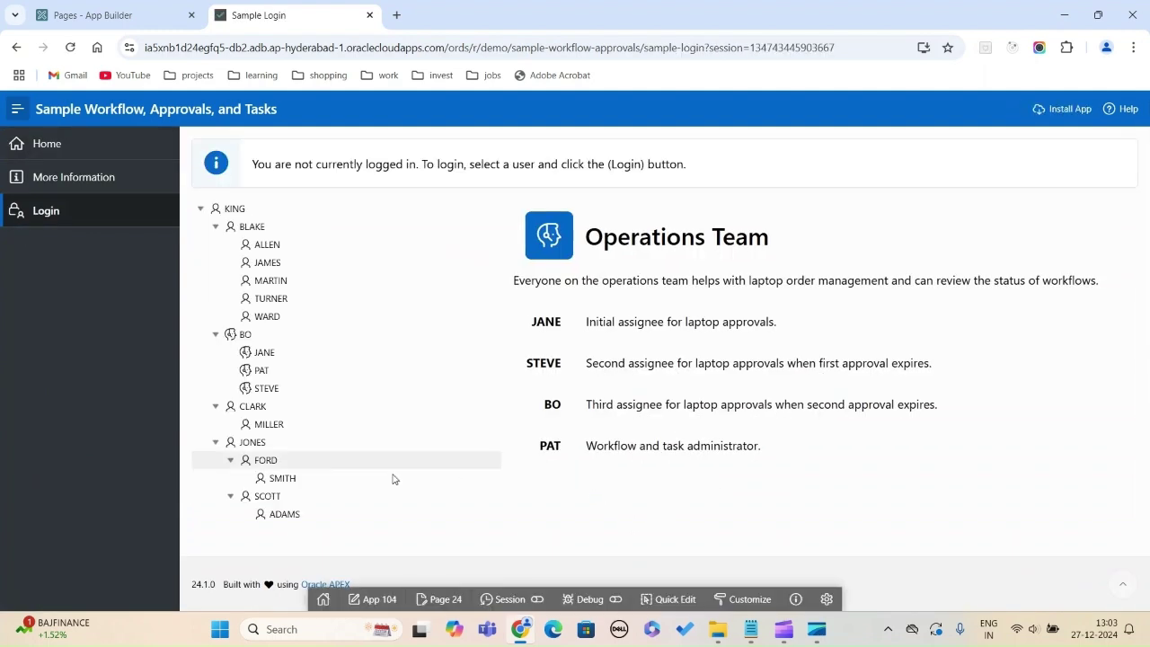
left_click(261, 371)
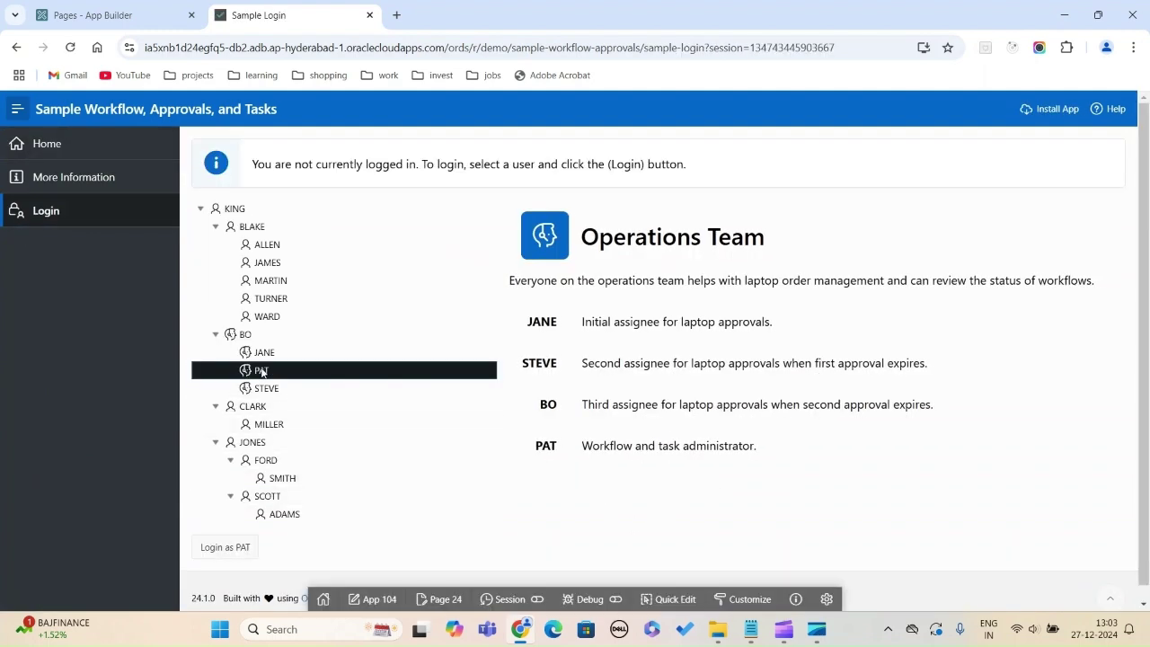
left_click(237, 545)
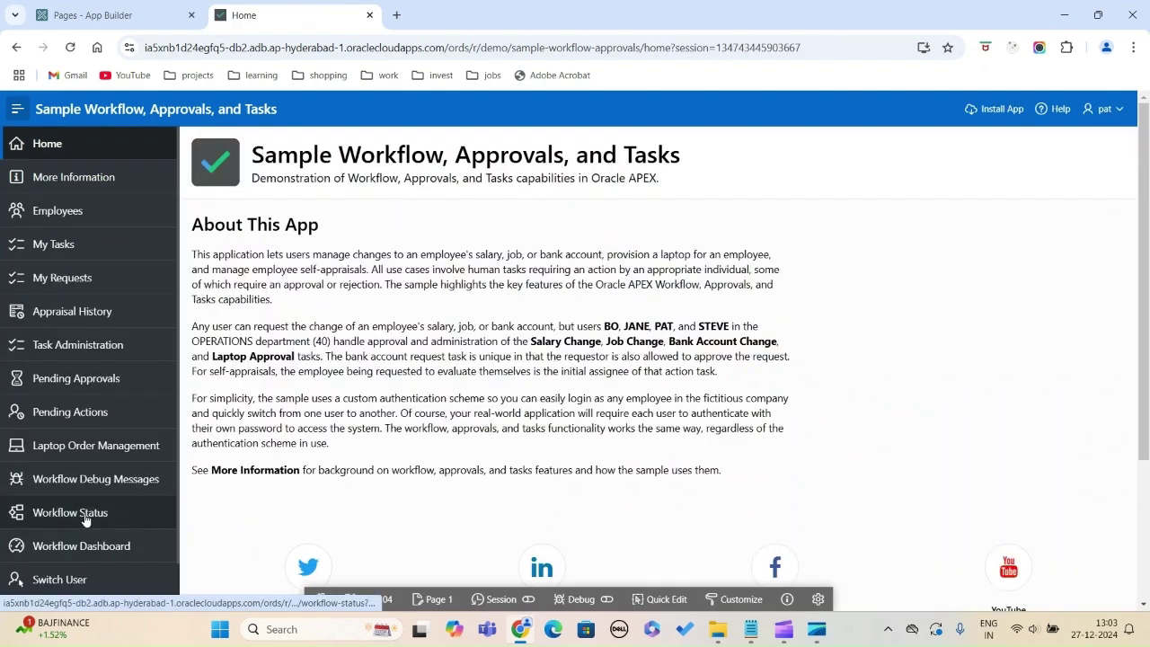
- View the activities of the active laptop request on the Workflow Status page
left_click(86, 519)
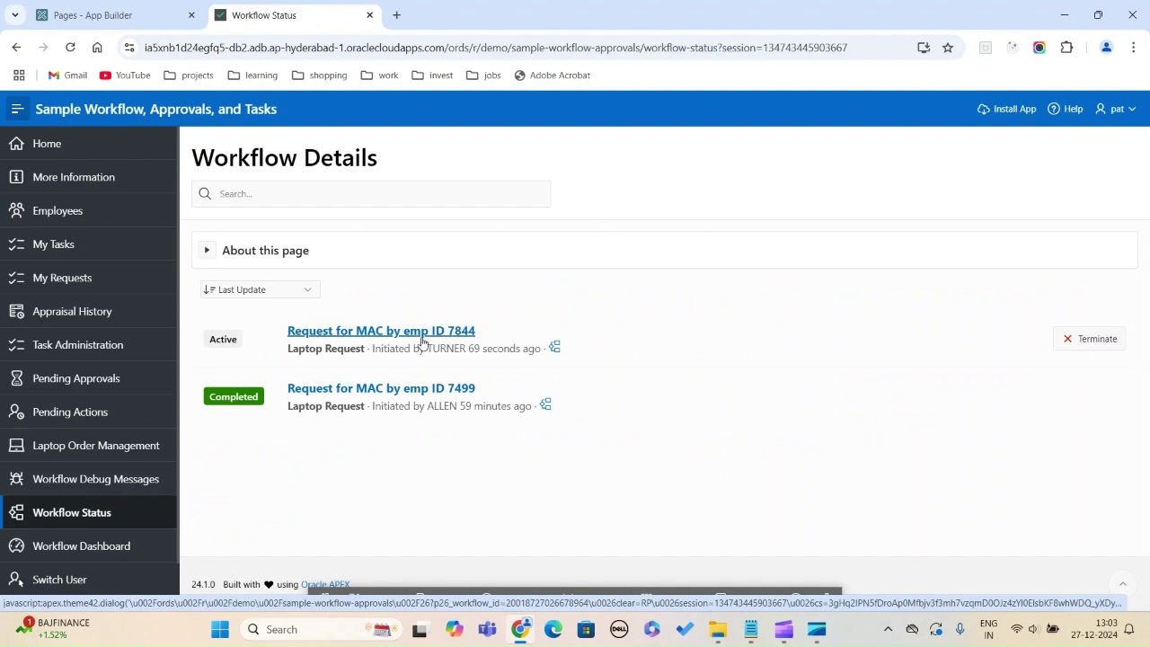
left_click(416, 332)
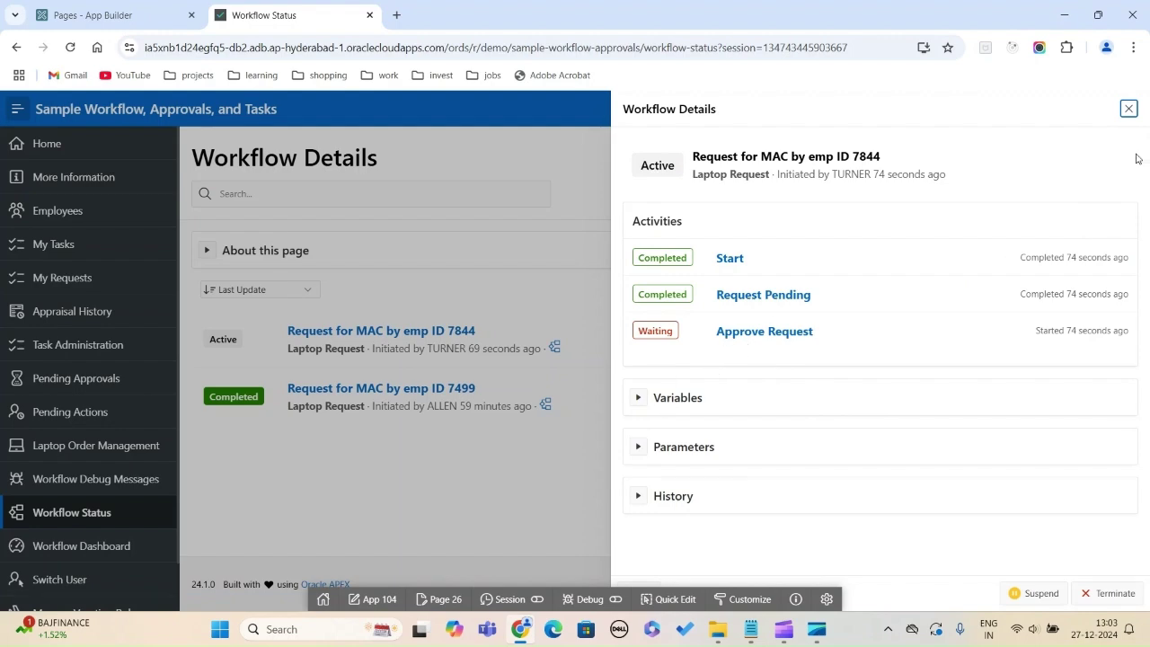
left_click(1128, 109)
- Sign out of the administrator's account and log in as the initial assignee for laptop approvals
left_click(1124, 108)
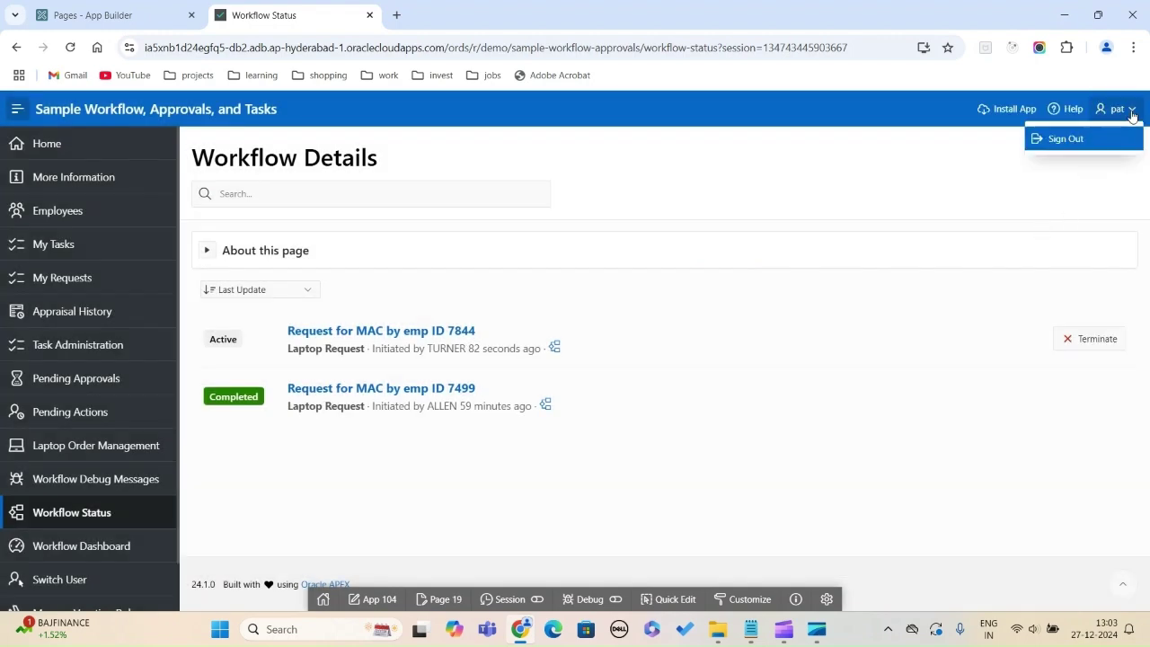
left_click(1106, 139)
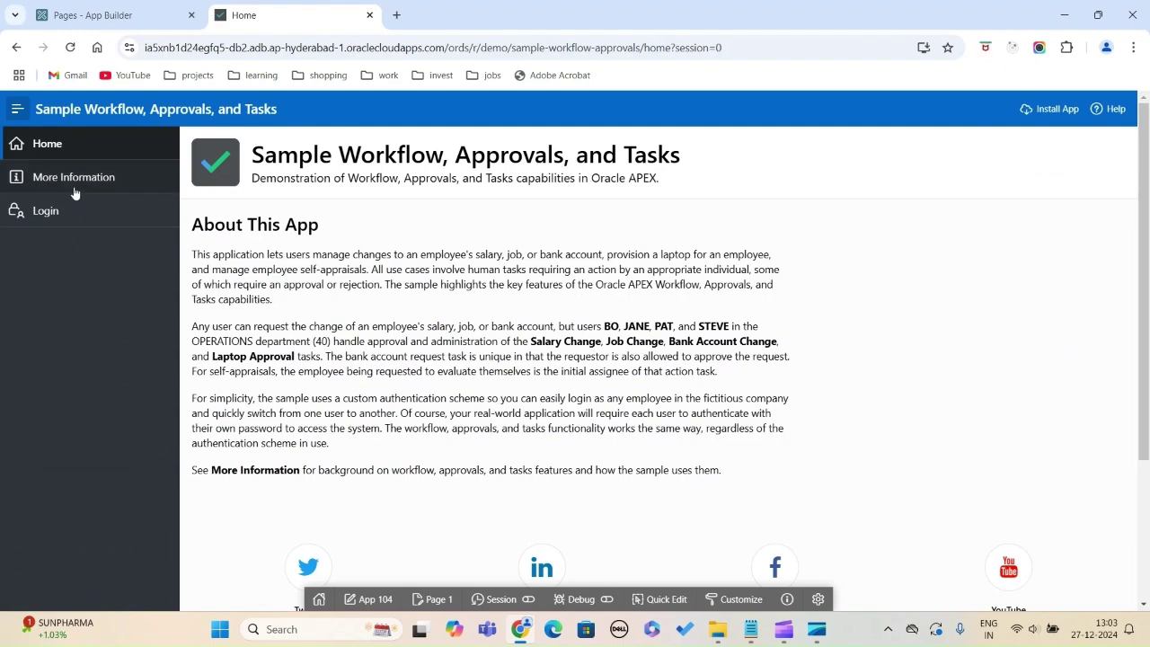
left_click(45, 212)
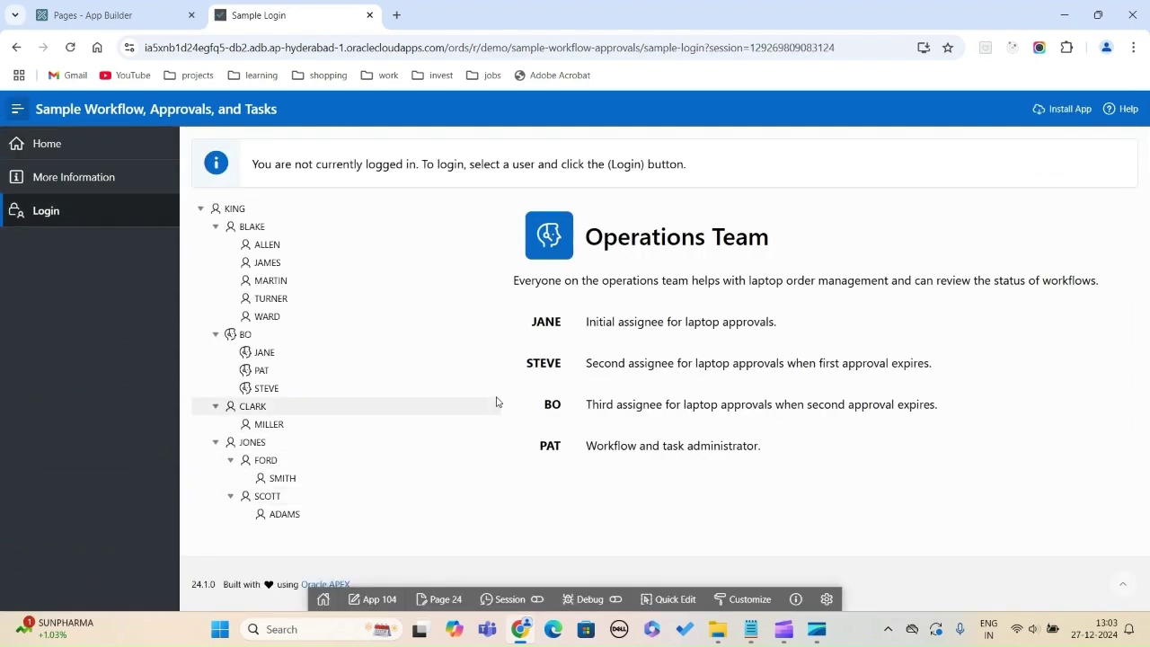
left_click(265, 353)
left_click(227, 548)
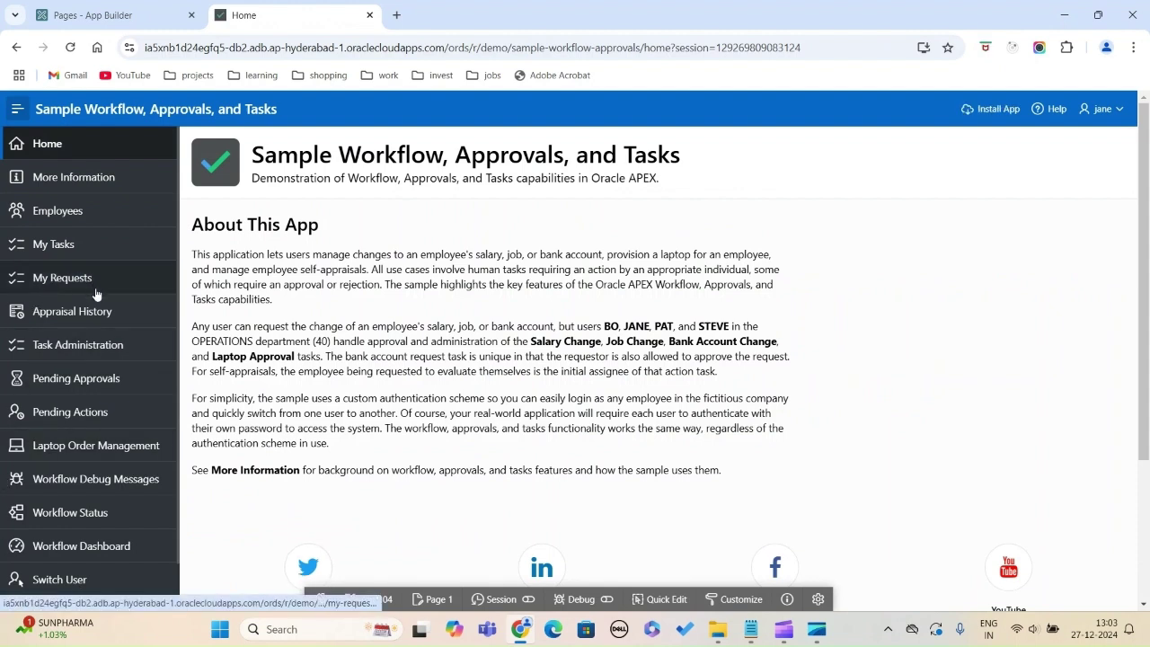
- Approve the MacBook Pro laptop request in My Tasks and dismiss the notification
left_click(78, 251)
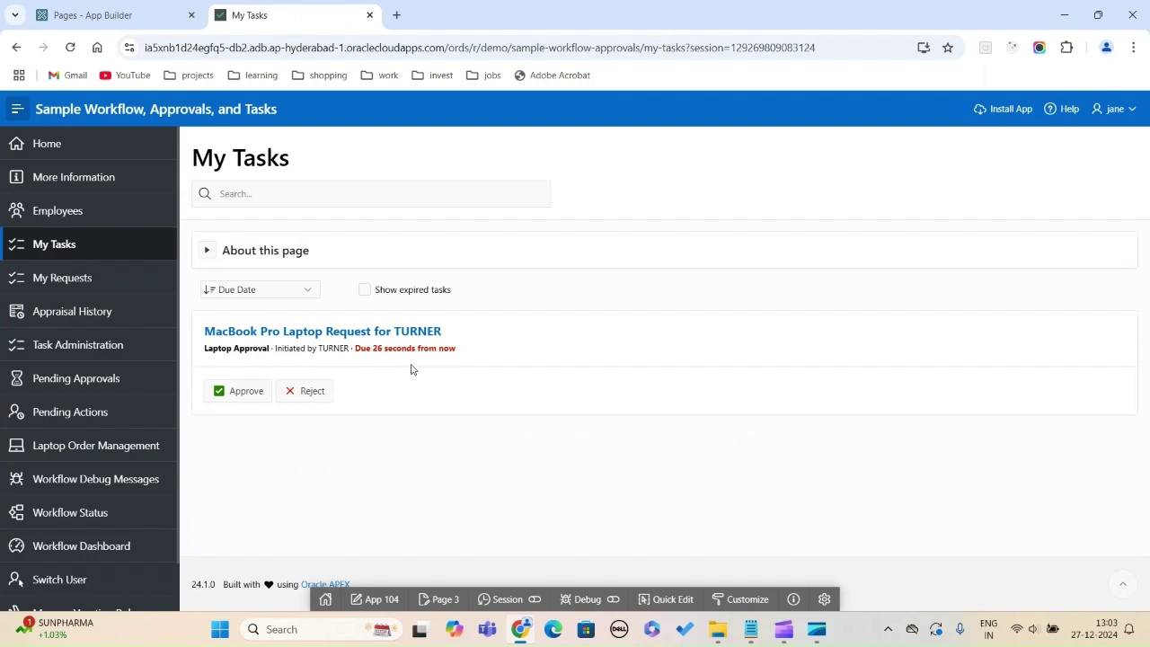
left_click(259, 392)
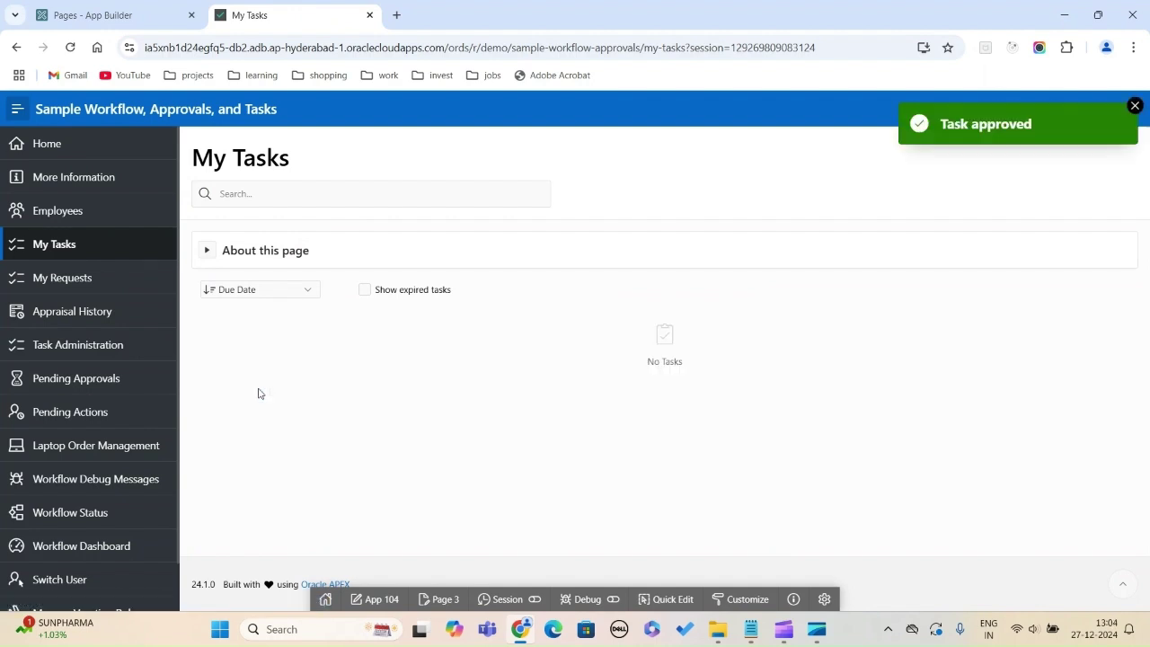
left_click(1135, 106)
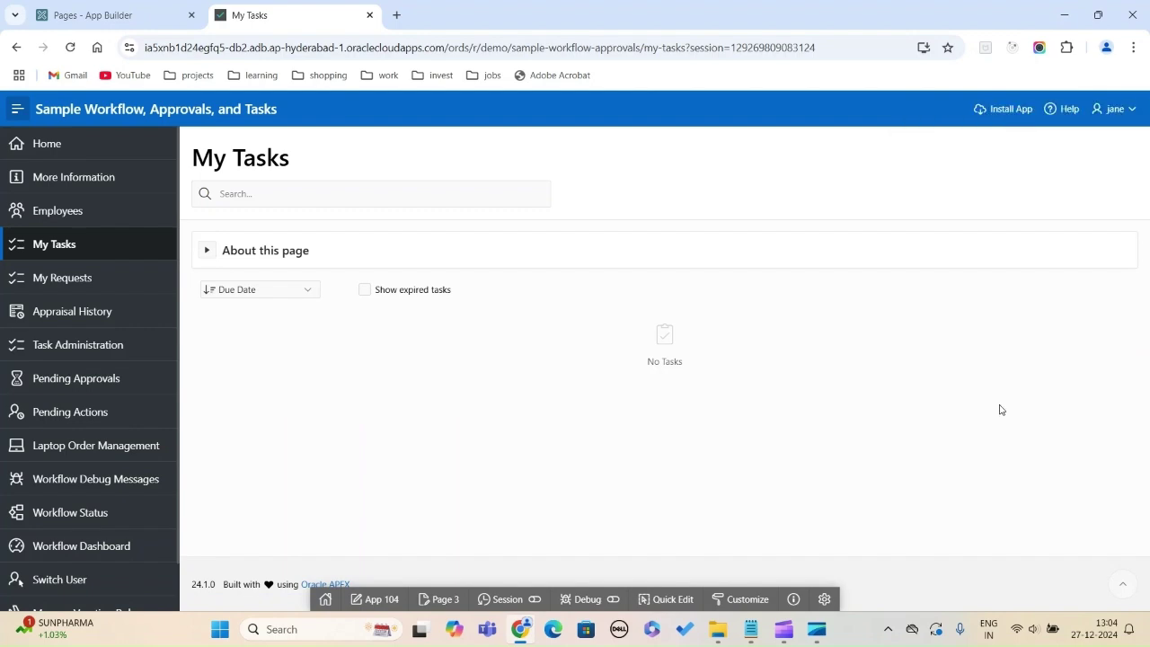
- Sign out of the approver's account and log back in as the workflow and task administrator
left_click(1123, 109)
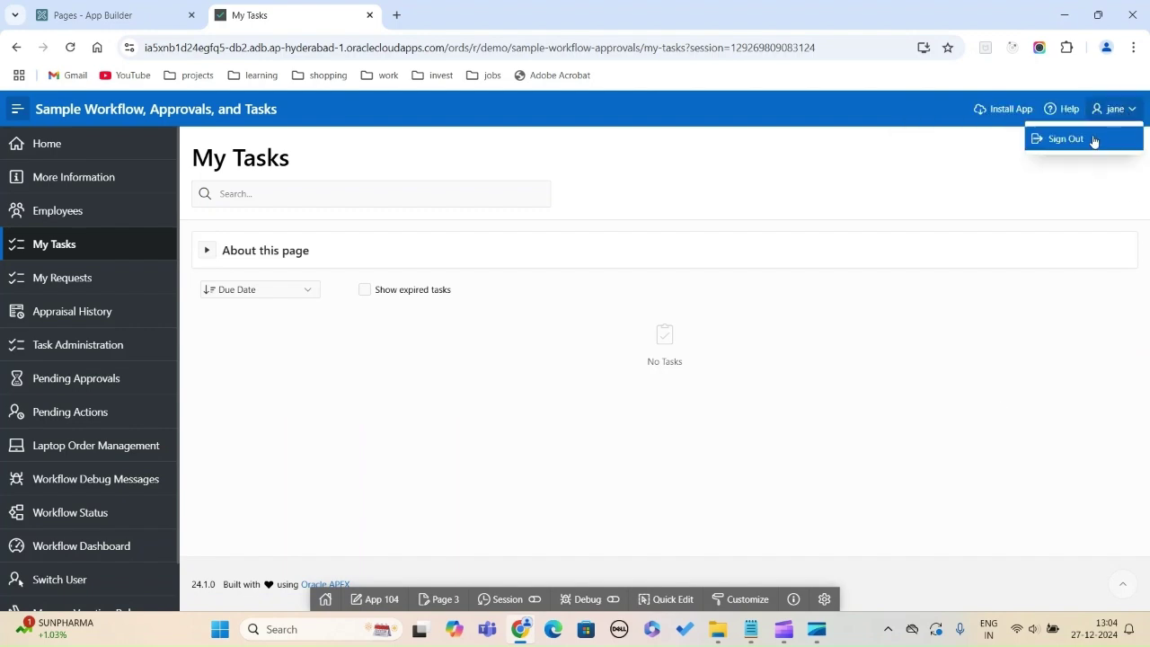
left_click(1093, 140)
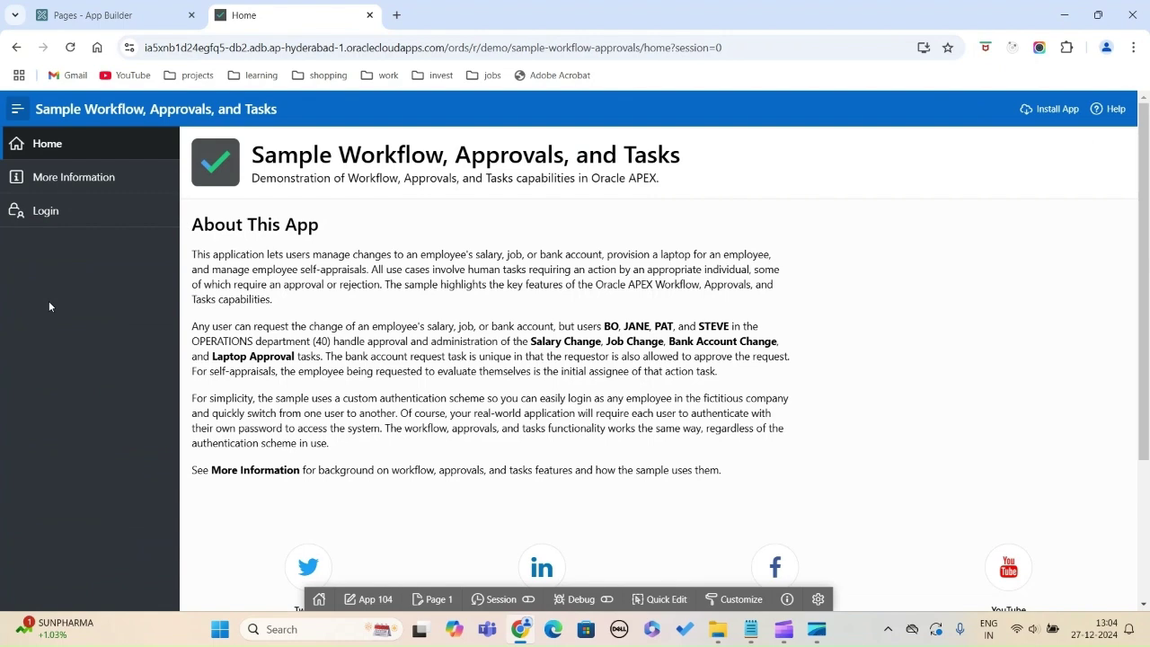
left_click(40, 211)
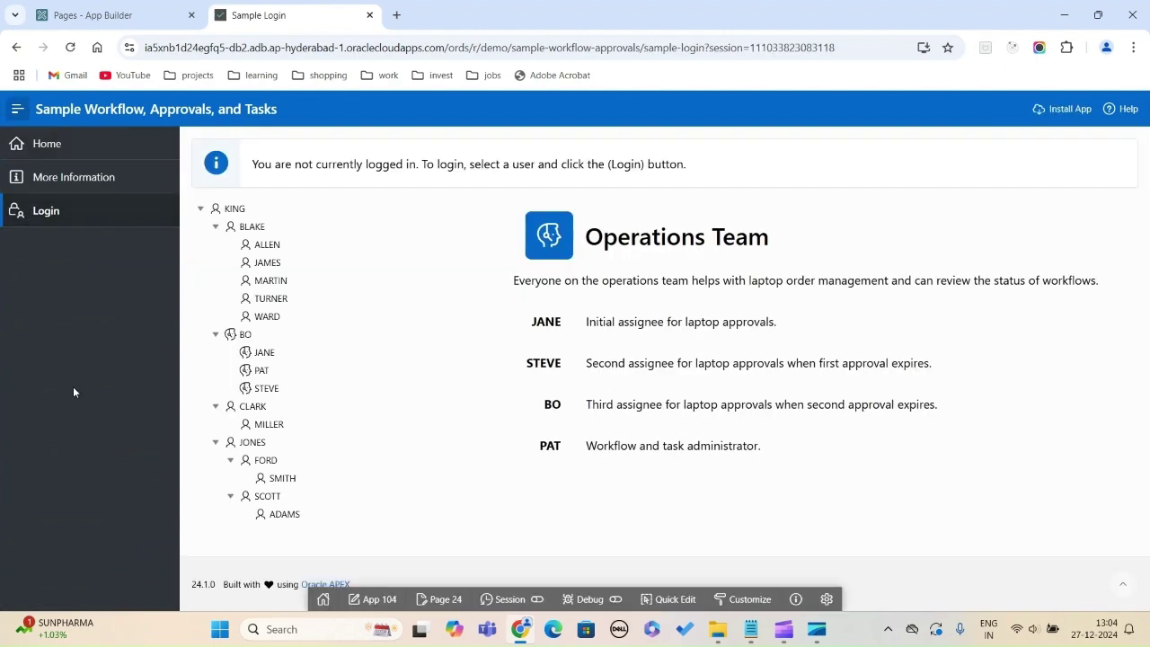
left_click(252, 371)
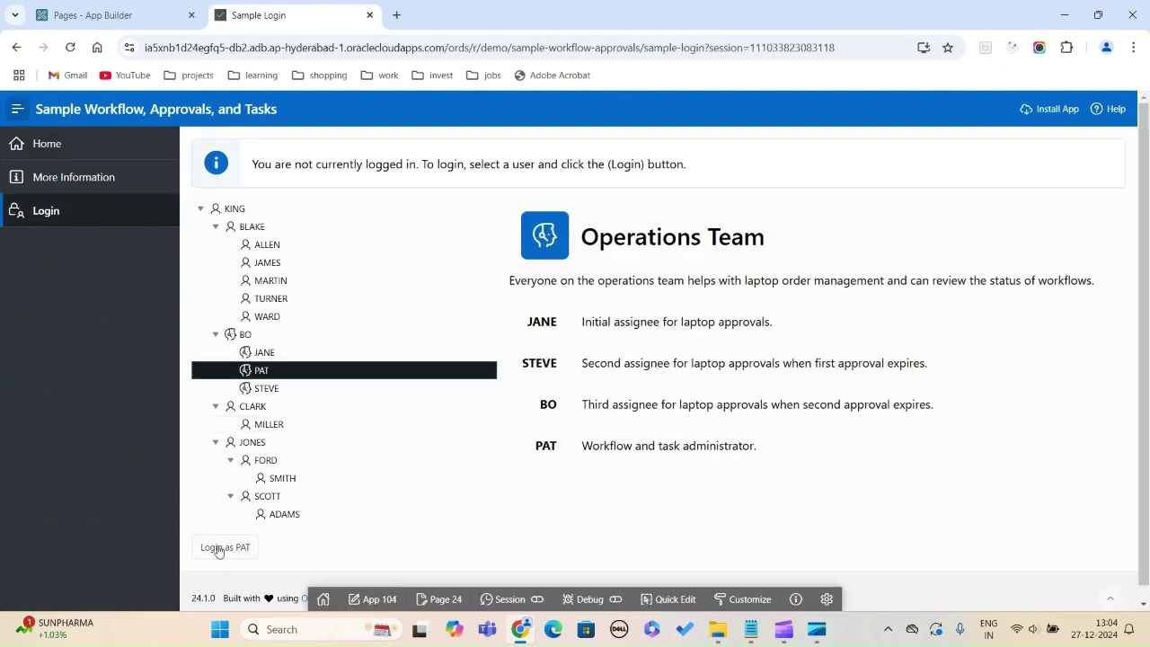
left_click(218, 550)
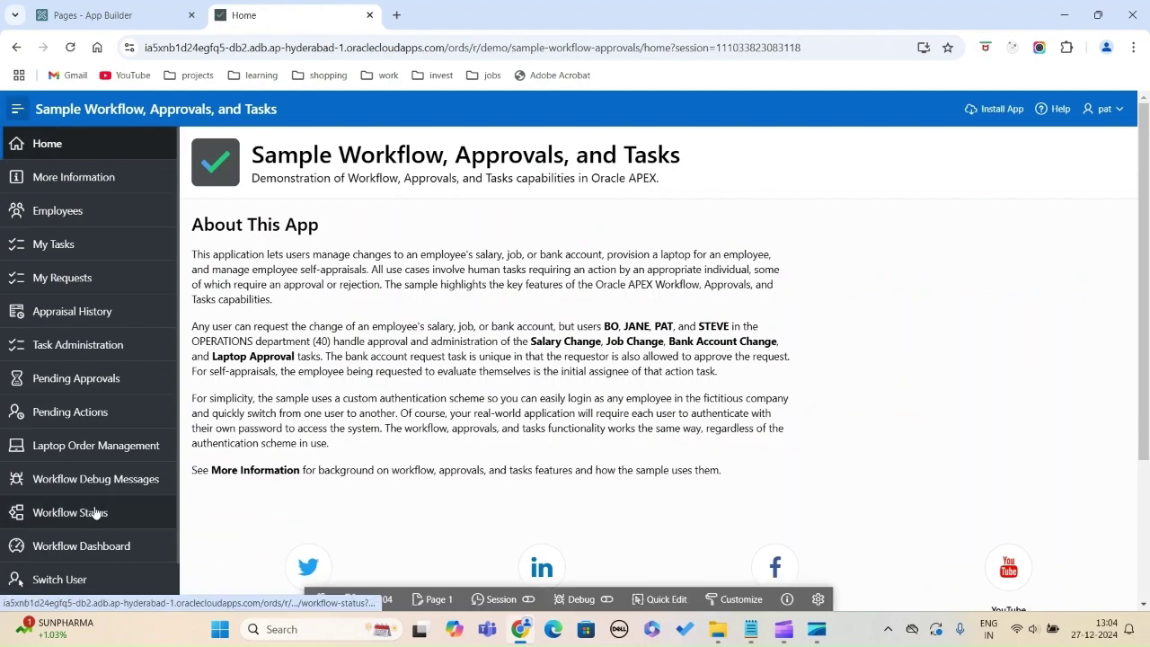
- Review the active laptop request's activities in Workflow Status and check the Pending Actions page
left_click(96, 512)
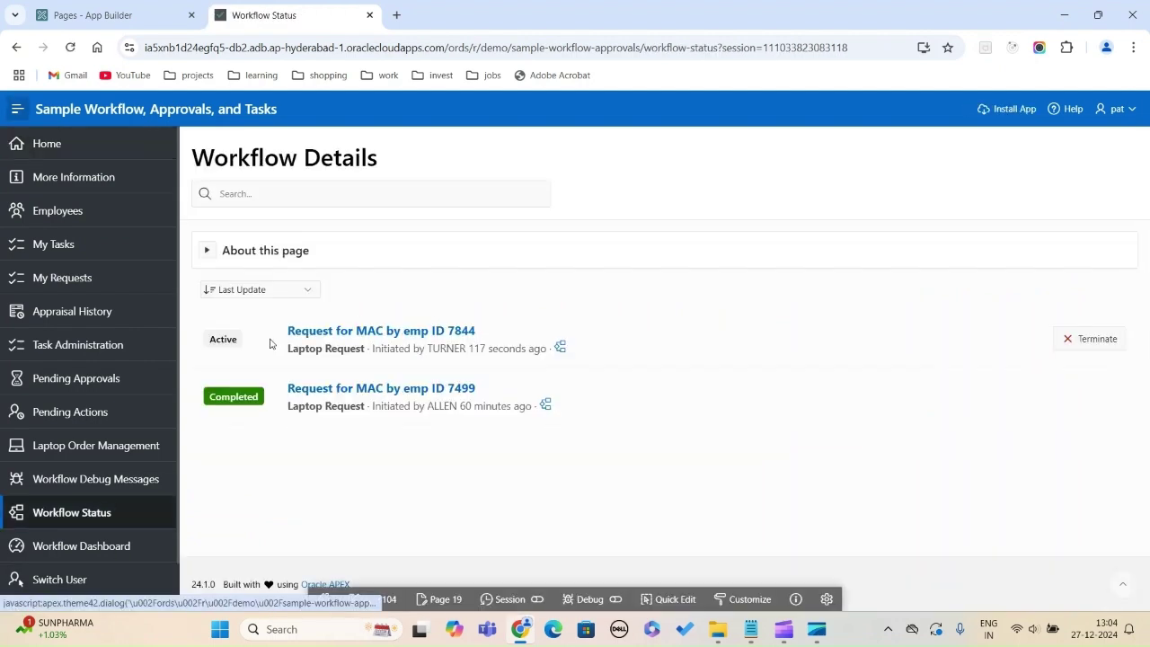
left_click(336, 332)
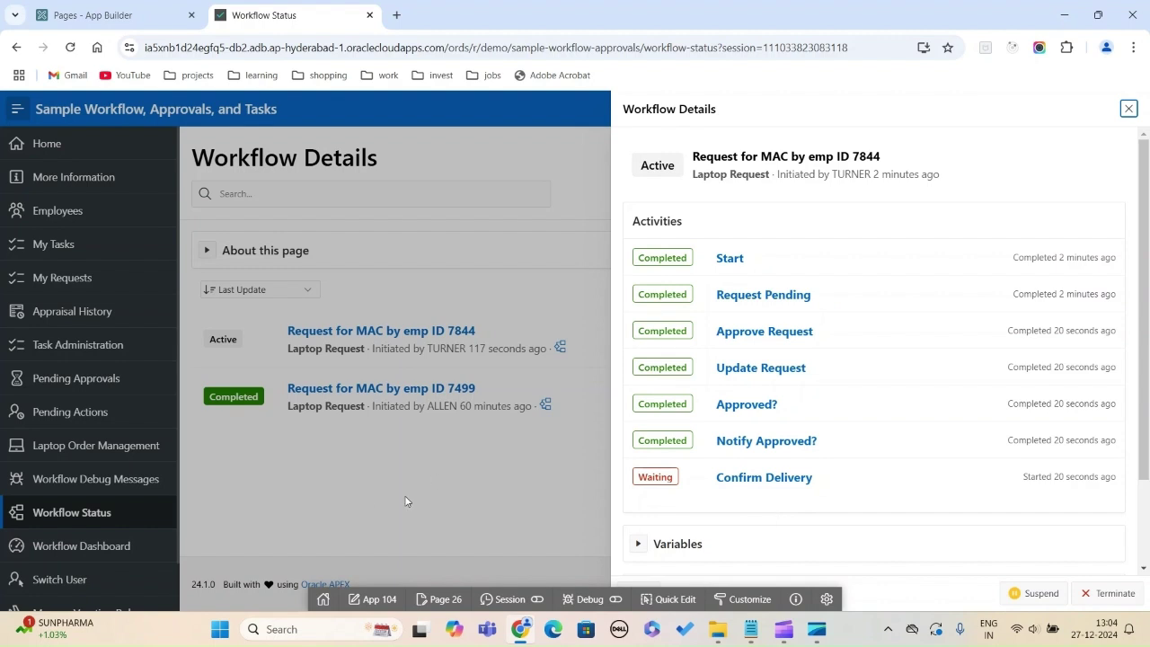
left_click(1129, 109)
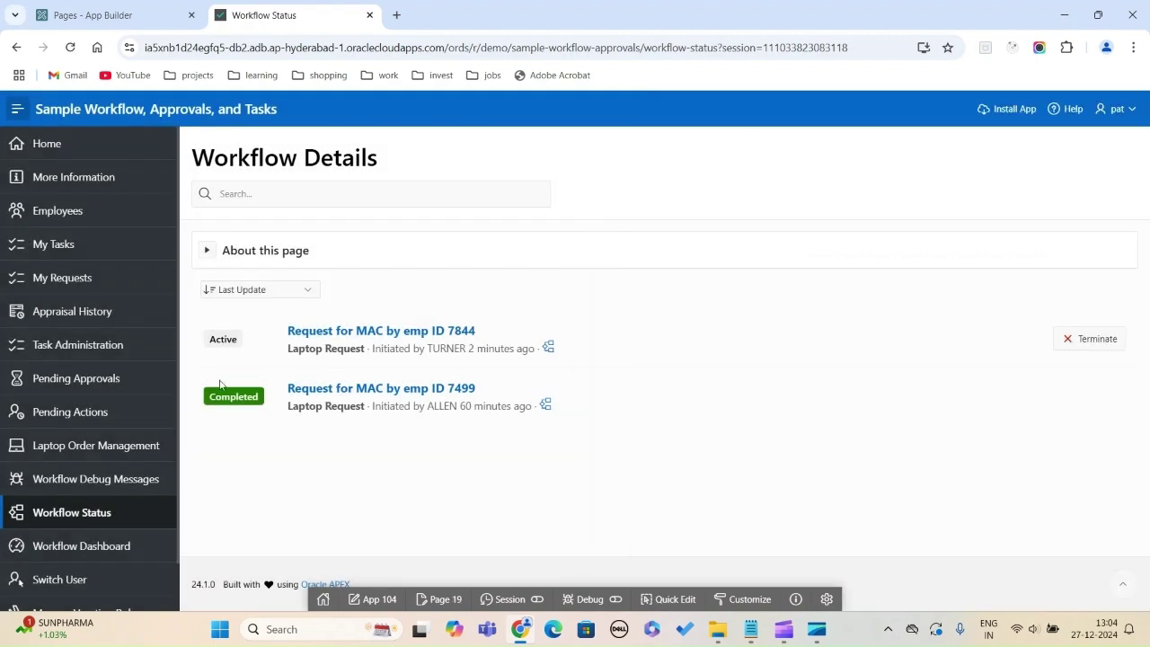
left_click(79, 415)
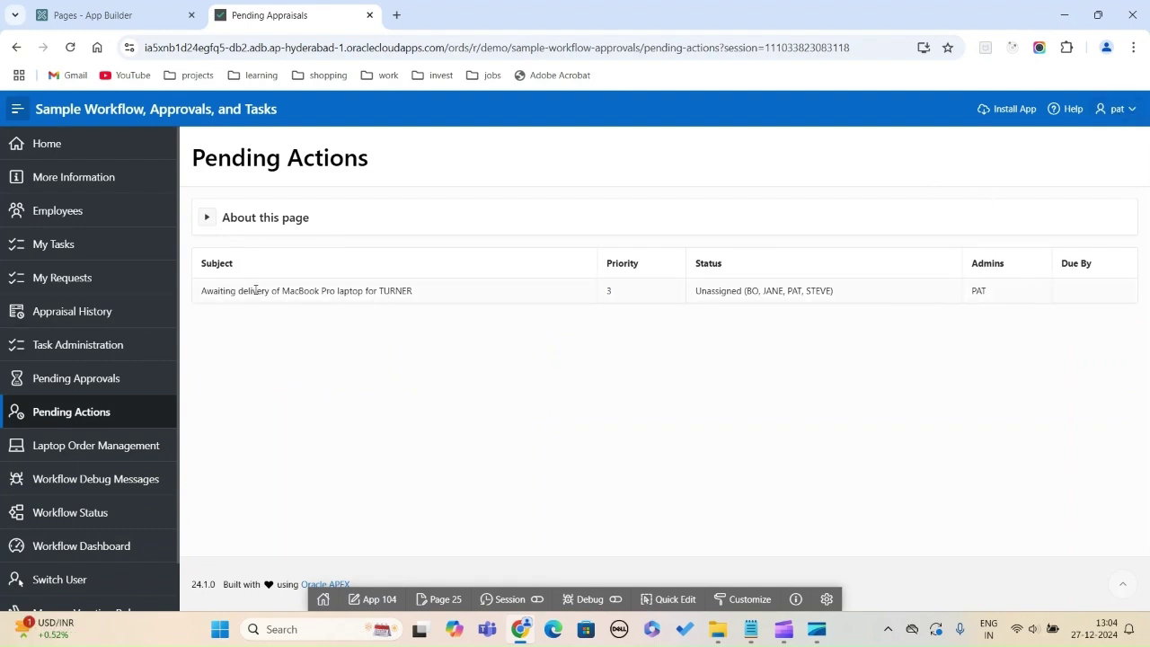
- Sign out of the administrator's account and log in again as the initial laptop approval assignee
left_click(1121, 109)
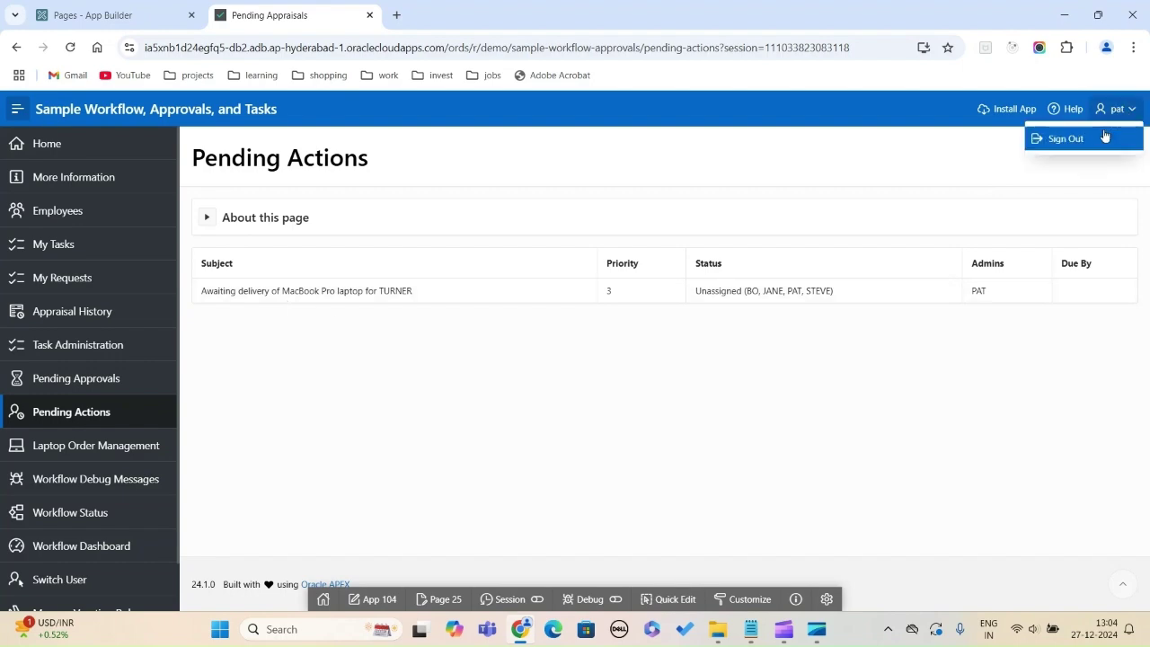
left_click(1100, 141)
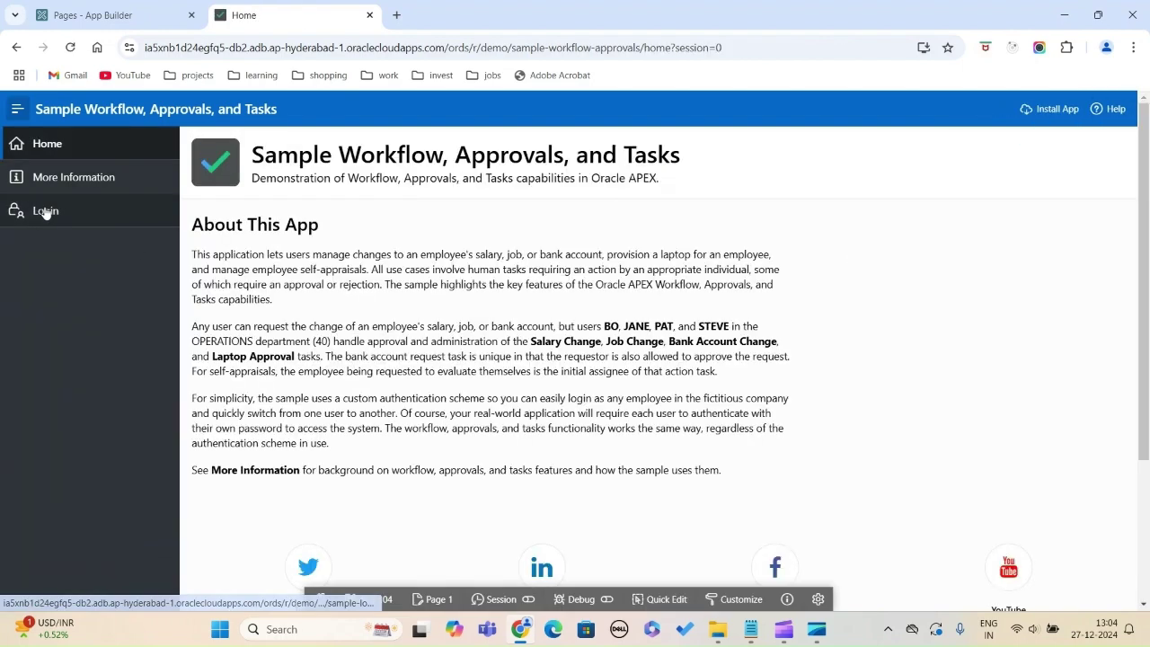
left_click(44, 211)
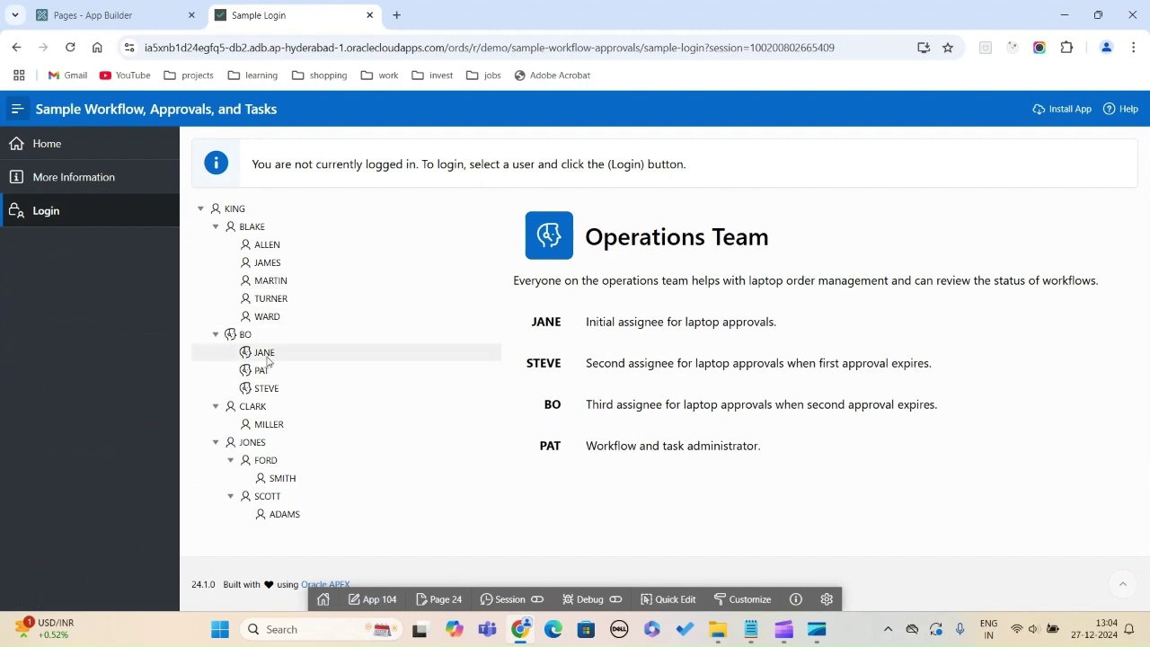
left_click(266, 356)
left_click(229, 548)
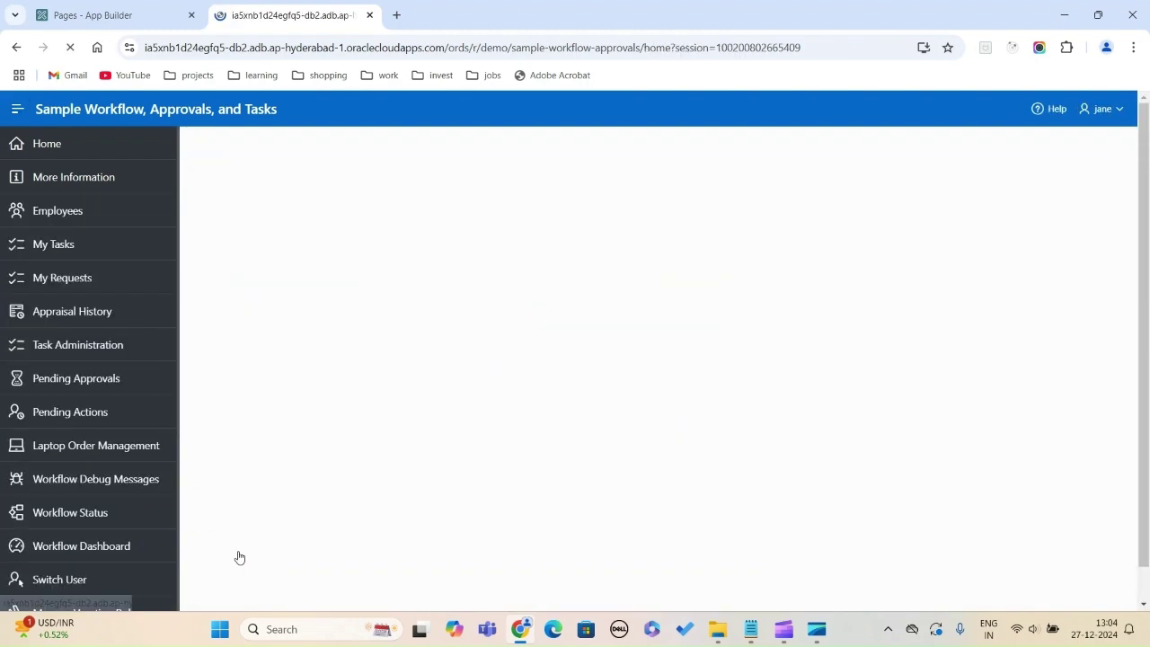
- Check Pending Actions, and record 27-DEC-2024 as the delivered date of the MacBook Pro order in Laptop Order Management
left_click(87, 412)
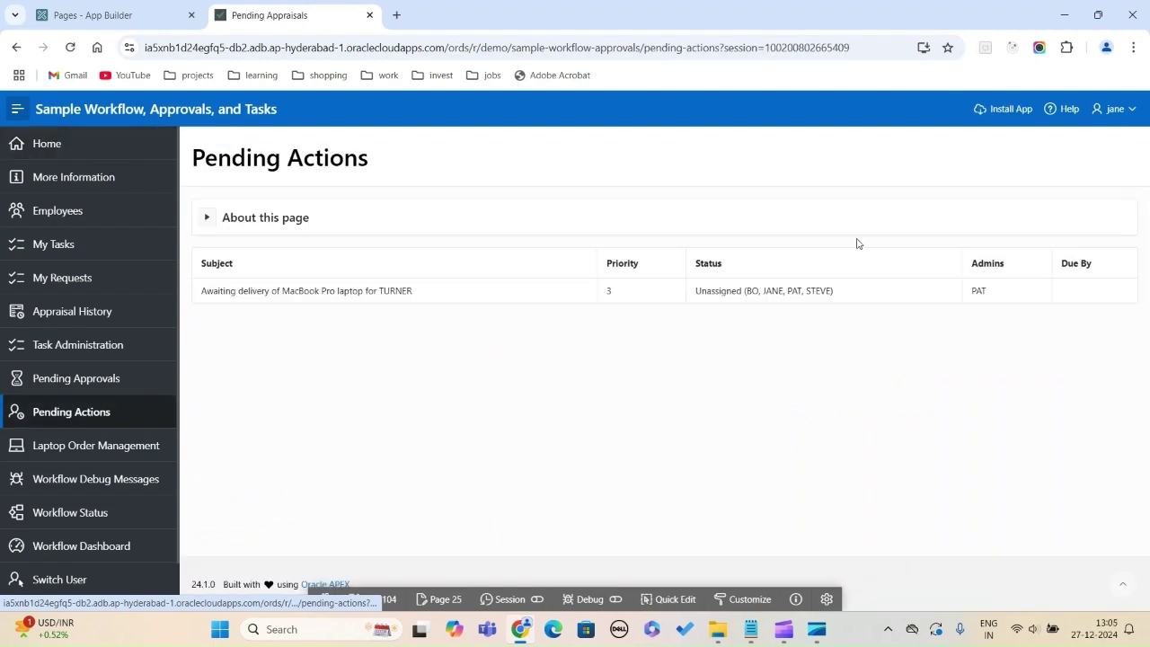
left_click(98, 445)
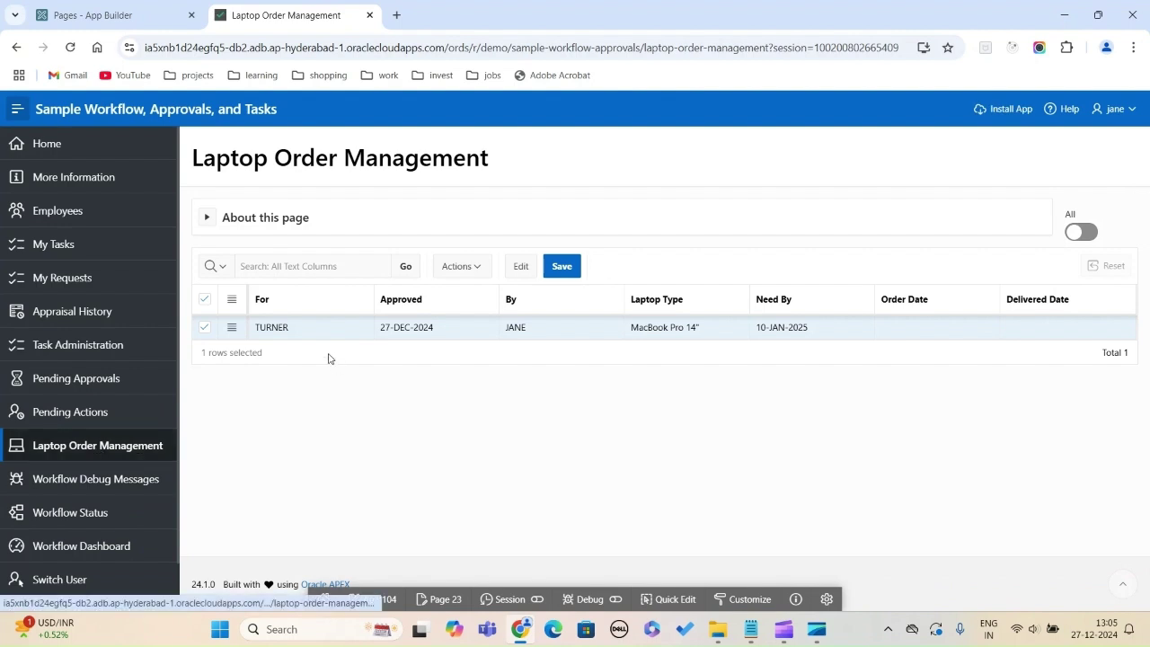
left_click(1061, 329)
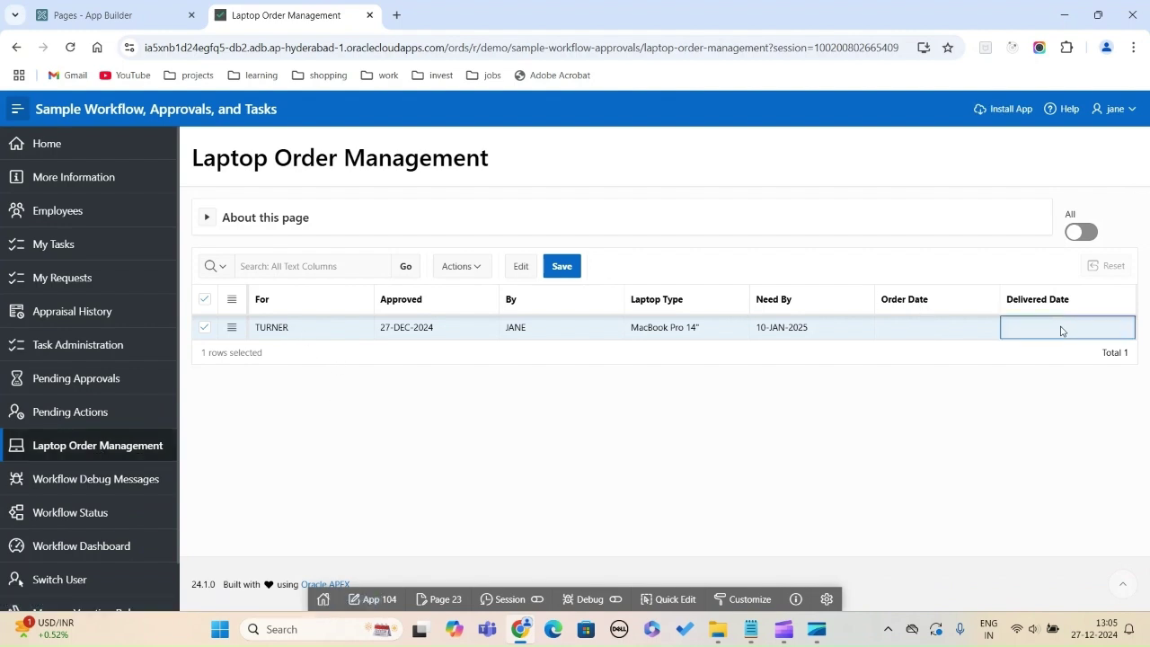
left_click(1061, 328)
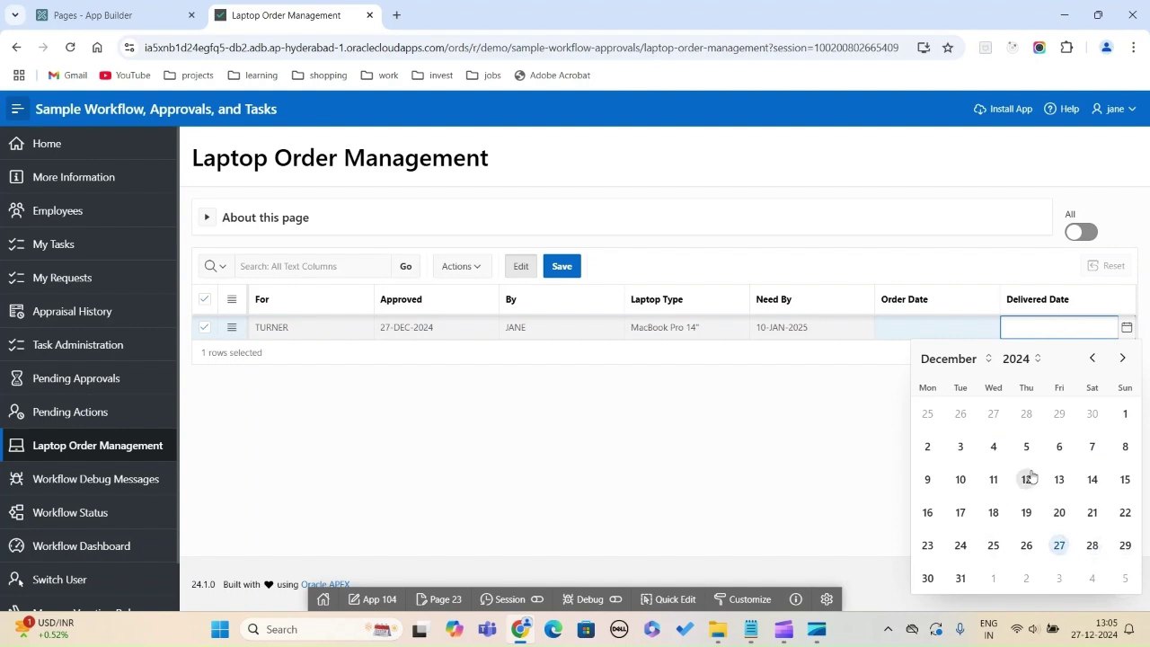
left_click(1060, 547)
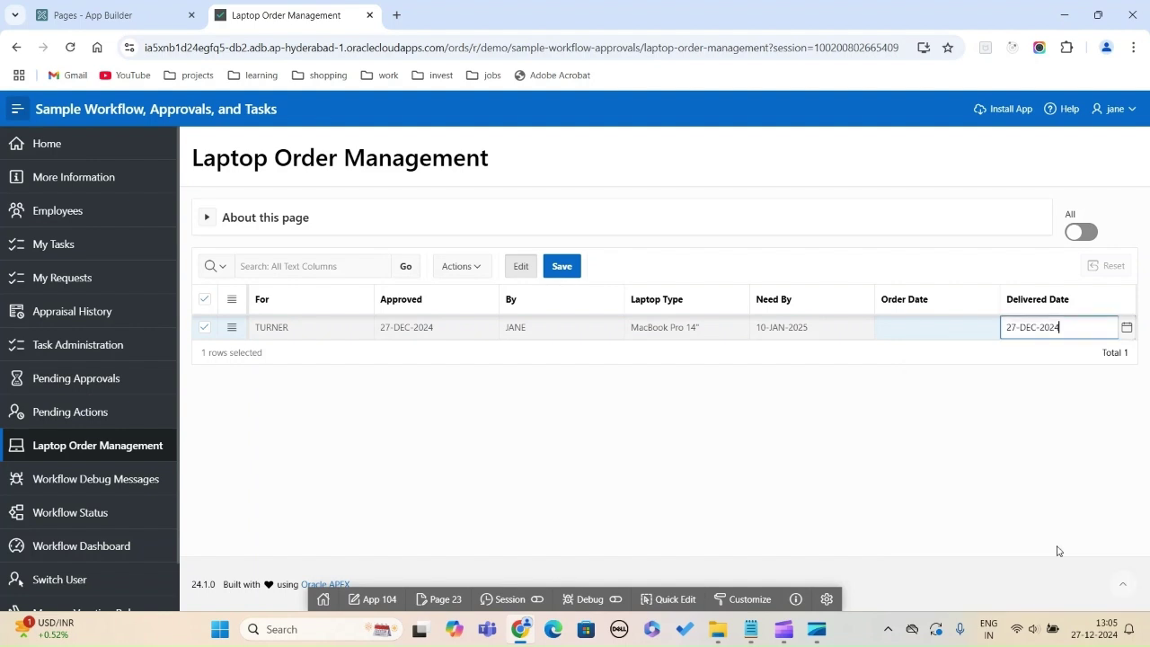
left_click(568, 268)
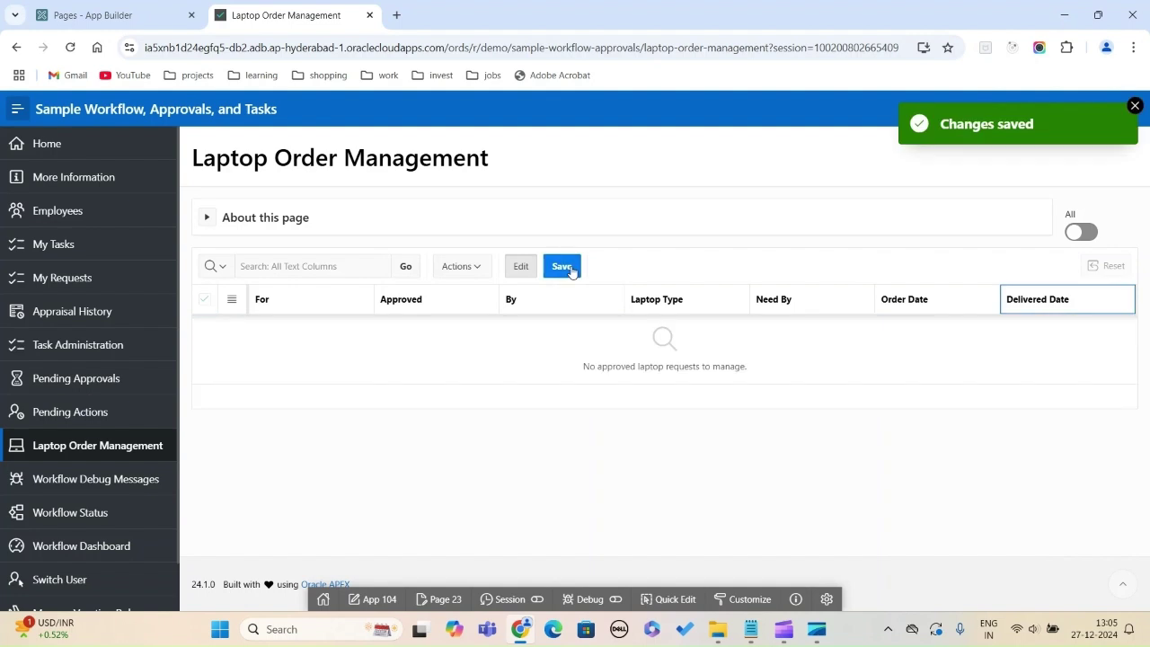
left_click(1135, 106)
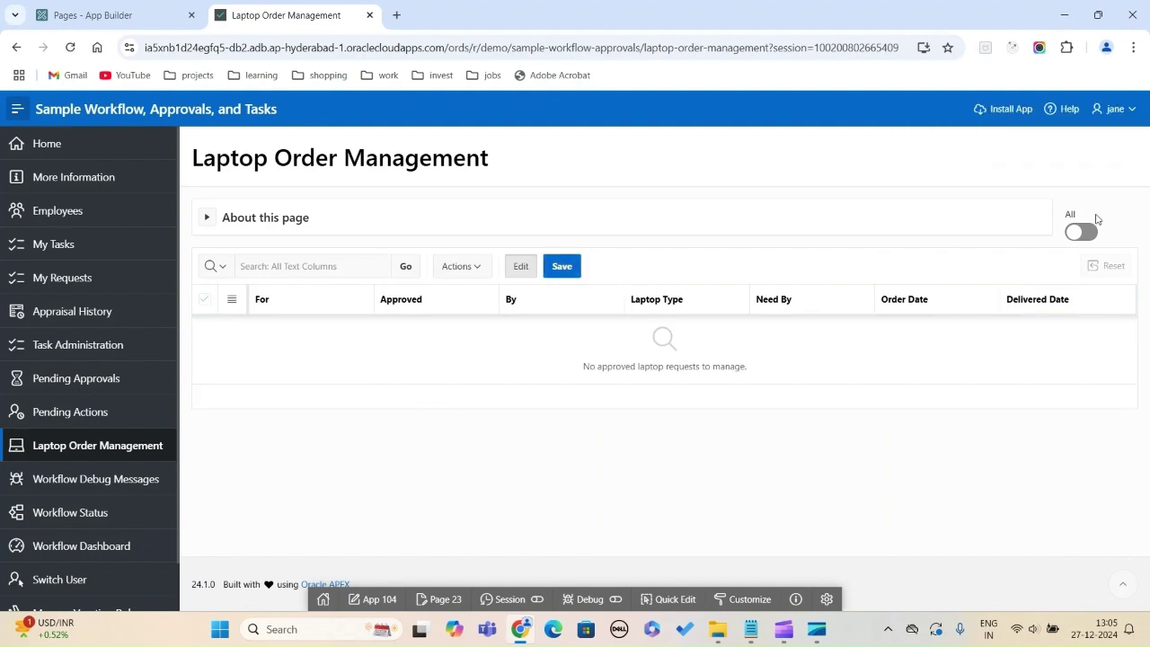
- Sign out of the approver's account and log in as the workflow and task administrator
left_click(1133, 109)
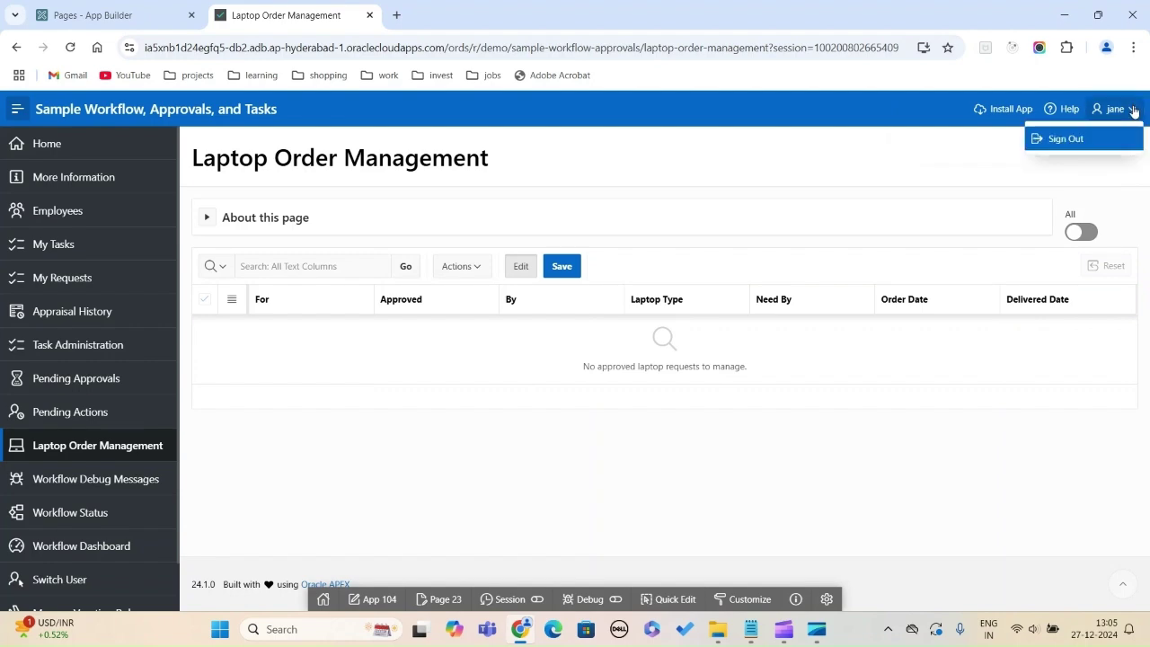
left_click(1085, 141)
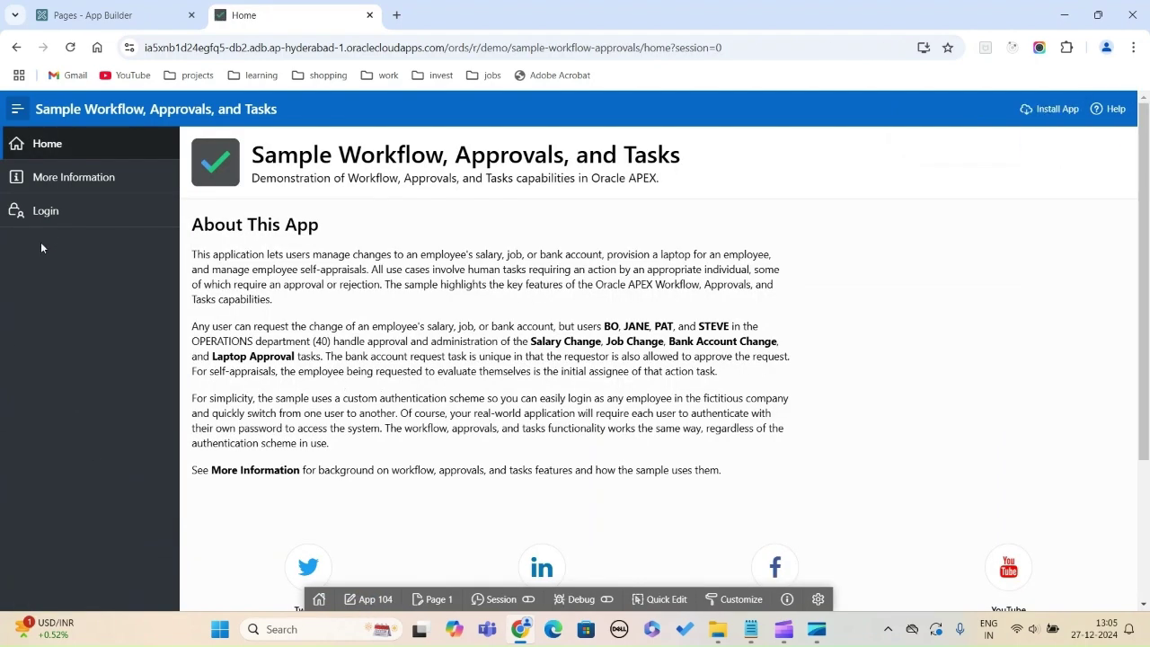
left_click(52, 209)
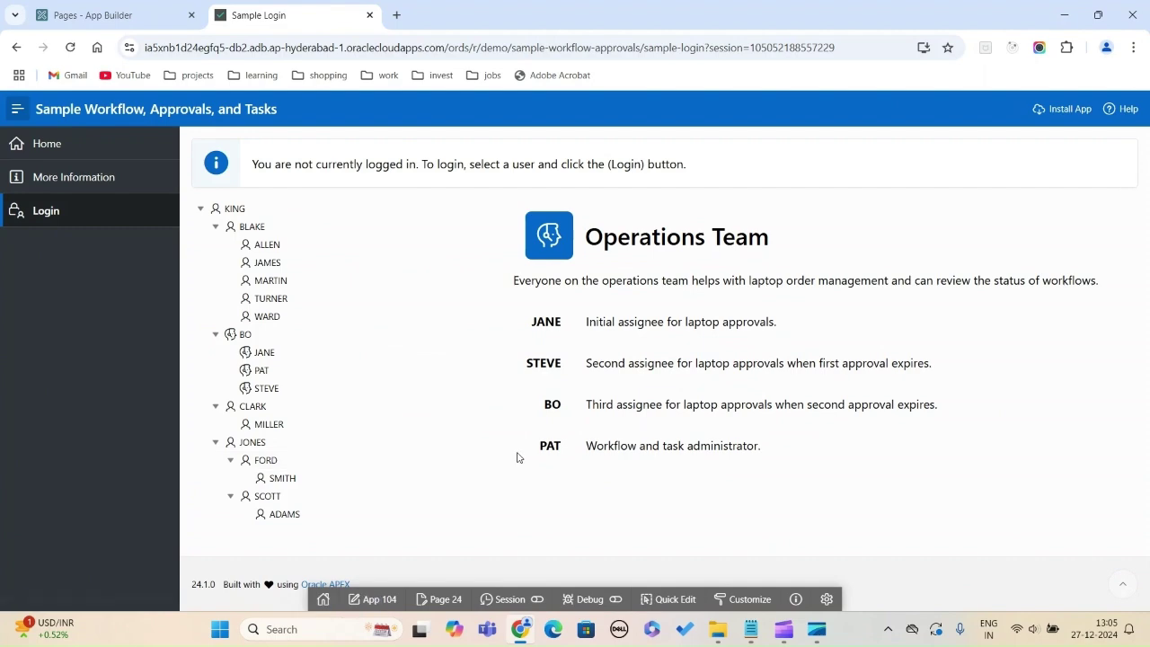
left_click(261, 370)
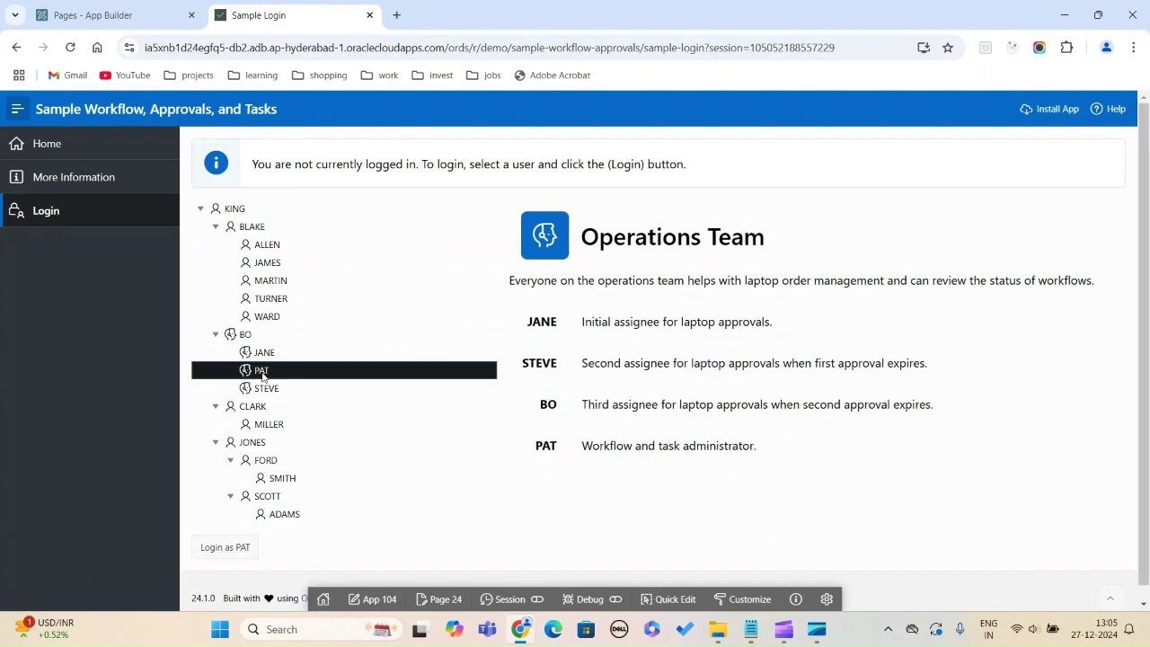
left_click(224, 549)
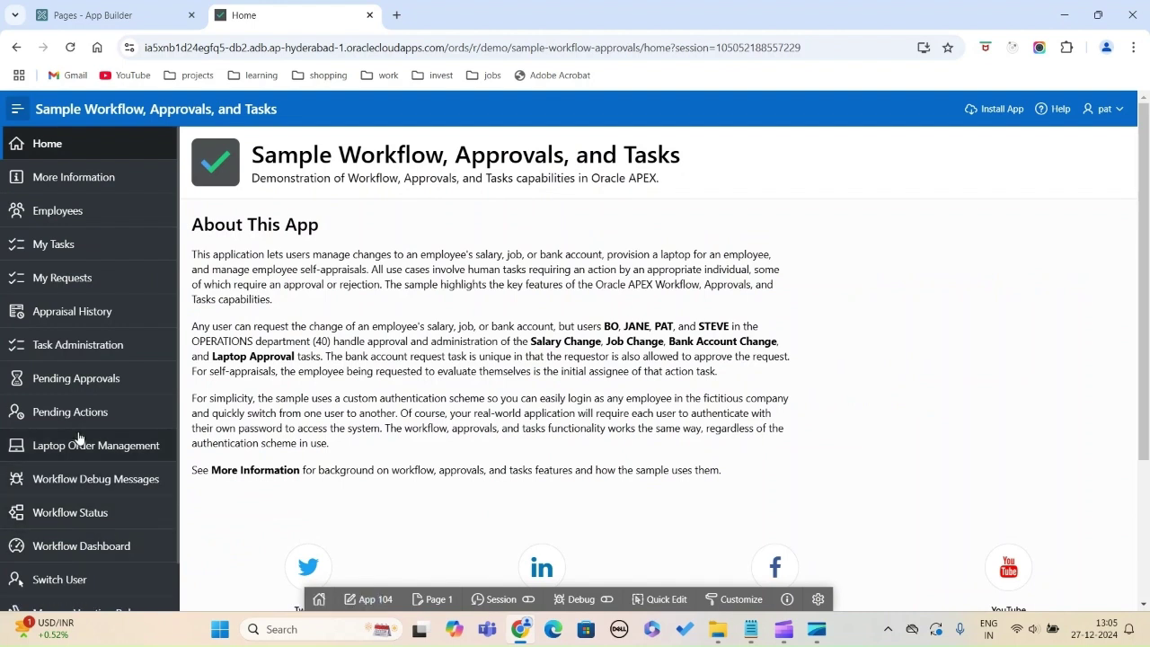
- Review all activities of the delivered laptop request's workflow in Workflow Status and close its details
left_click(95, 523)
left_click(406, 340)
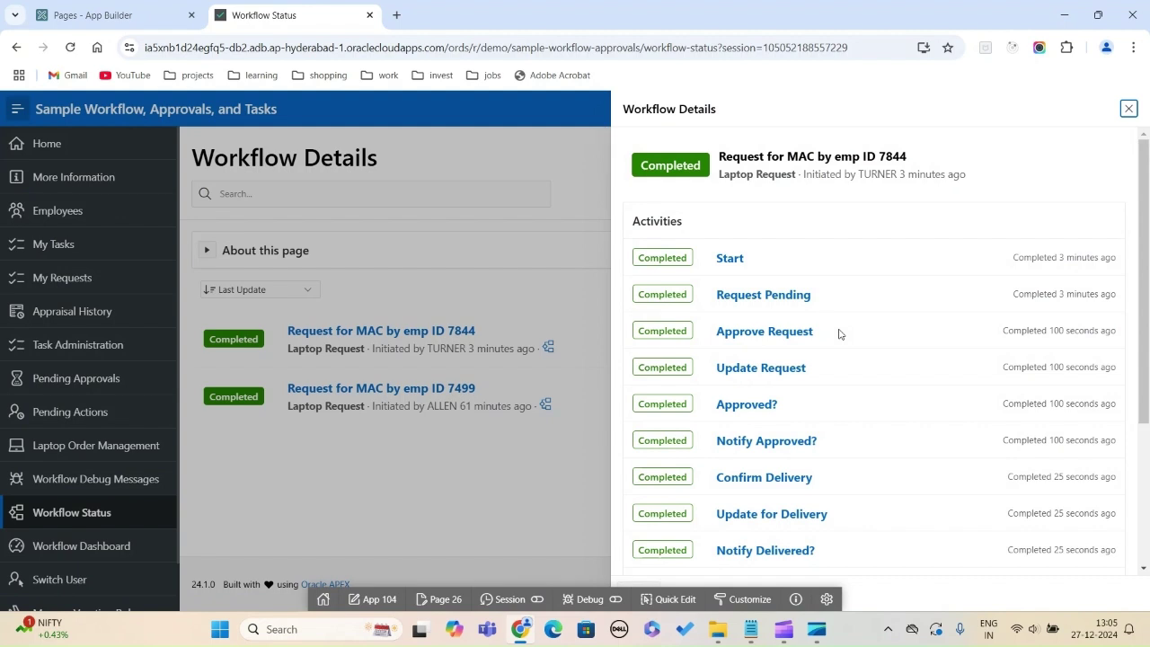
scroll(1086, 424, "down", 3)
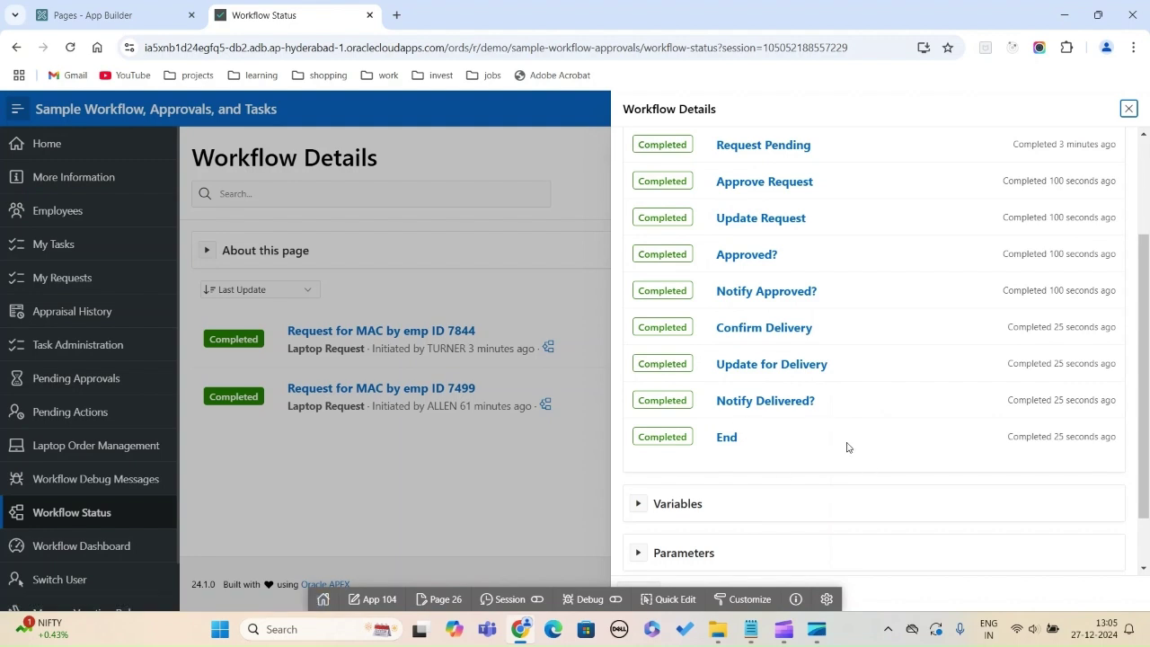
left_click_drag(1144, 273, 1142, 165)
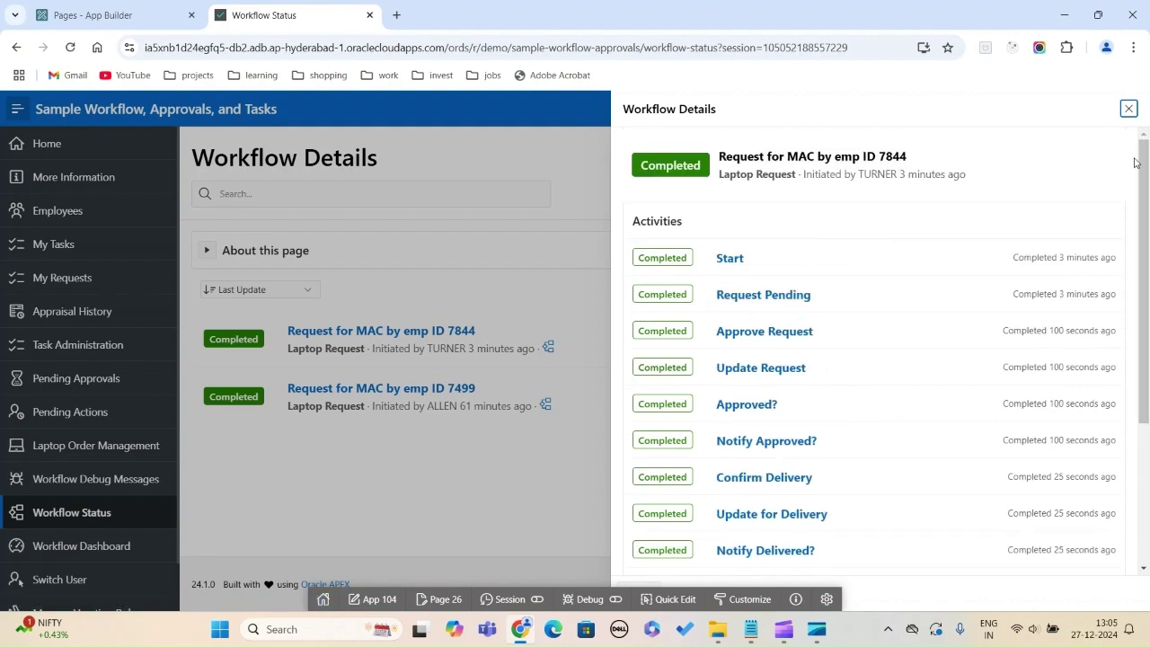
left_click(1130, 110)
- Sign out of the administrator's account and log in as the employee who requested the laptop
left_click(1115, 109)
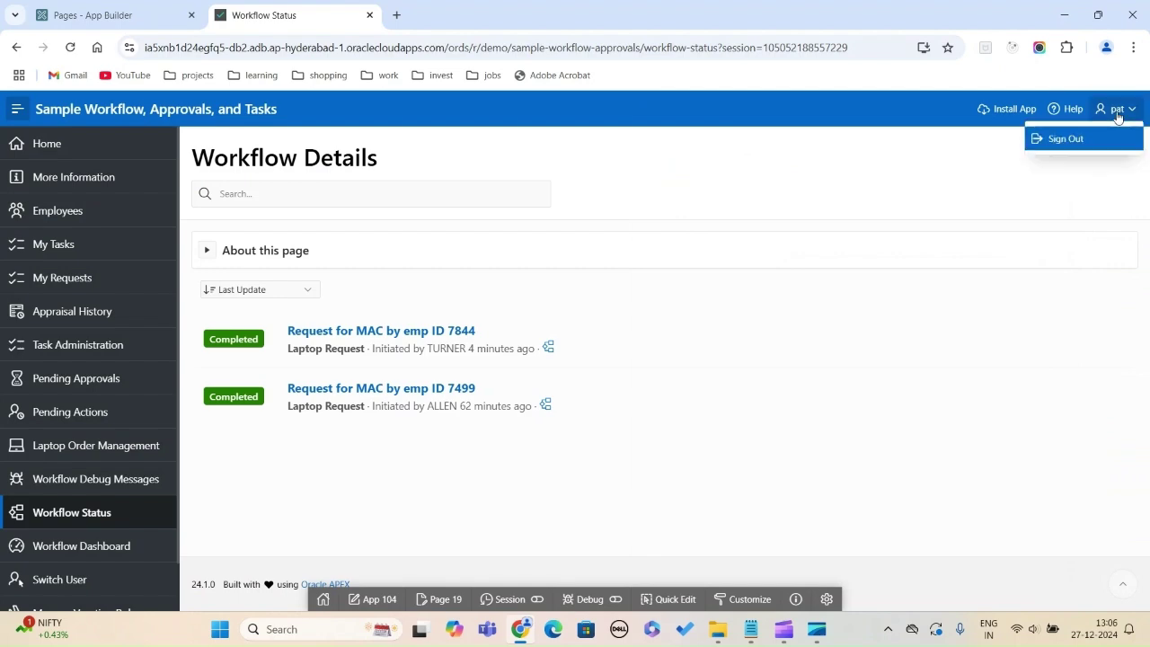
left_click(1098, 143)
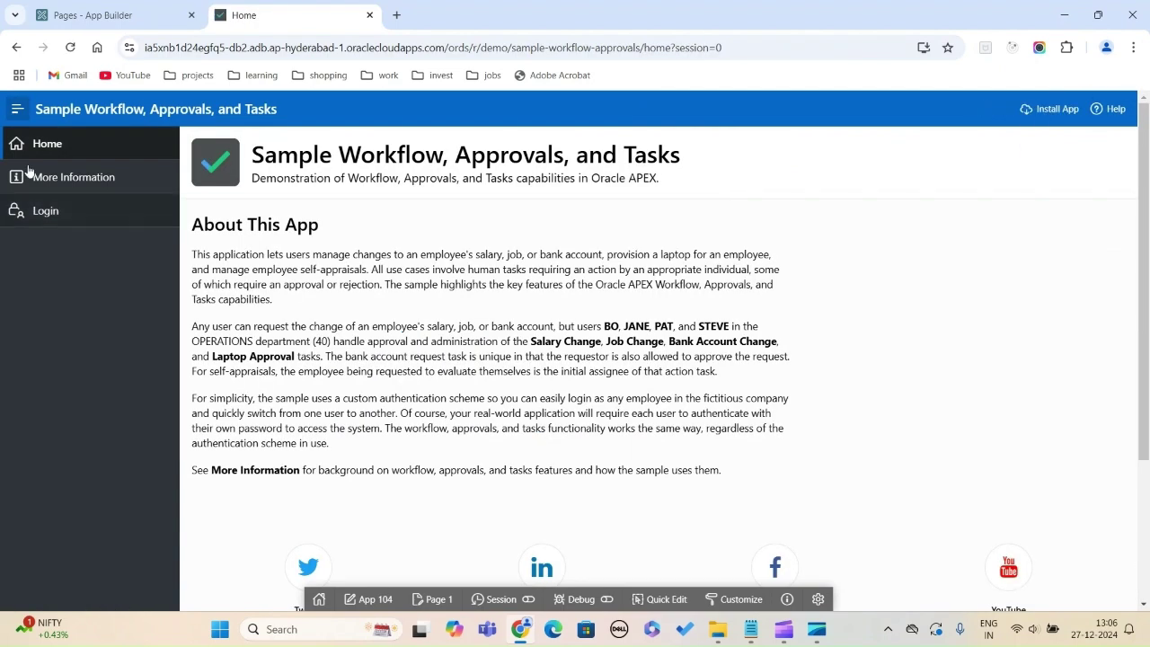
left_click(41, 212)
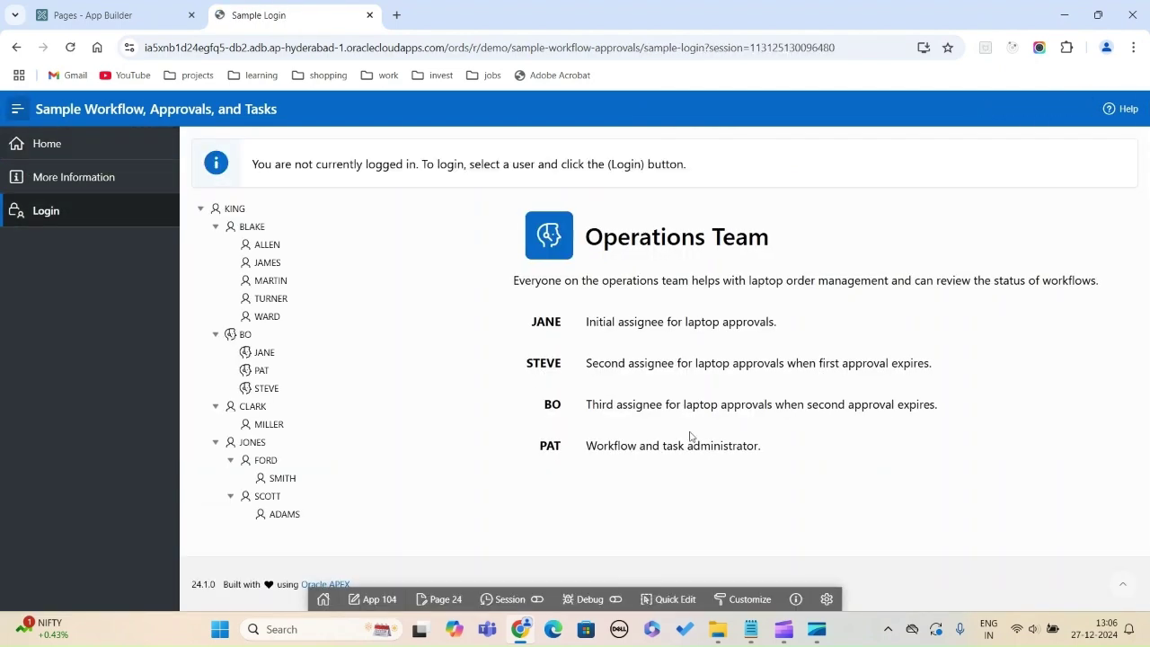
left_click(272, 298)
left_click(249, 549)
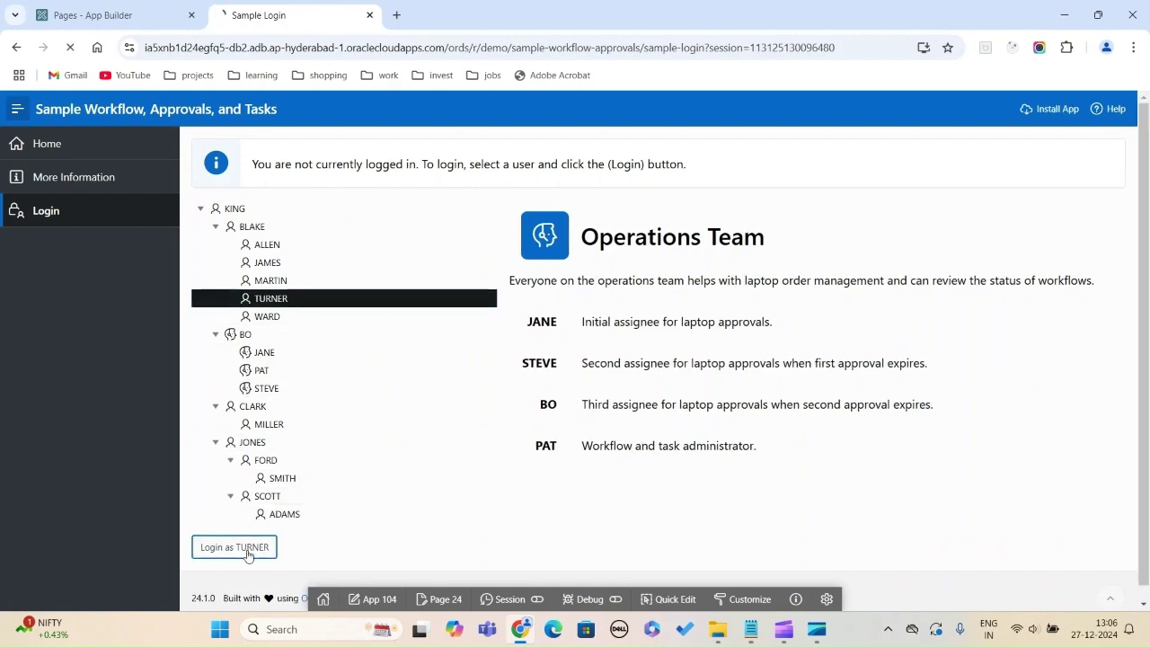
scroll(983, 298, "down", 2)
scroll(983, 299, "down", 1)
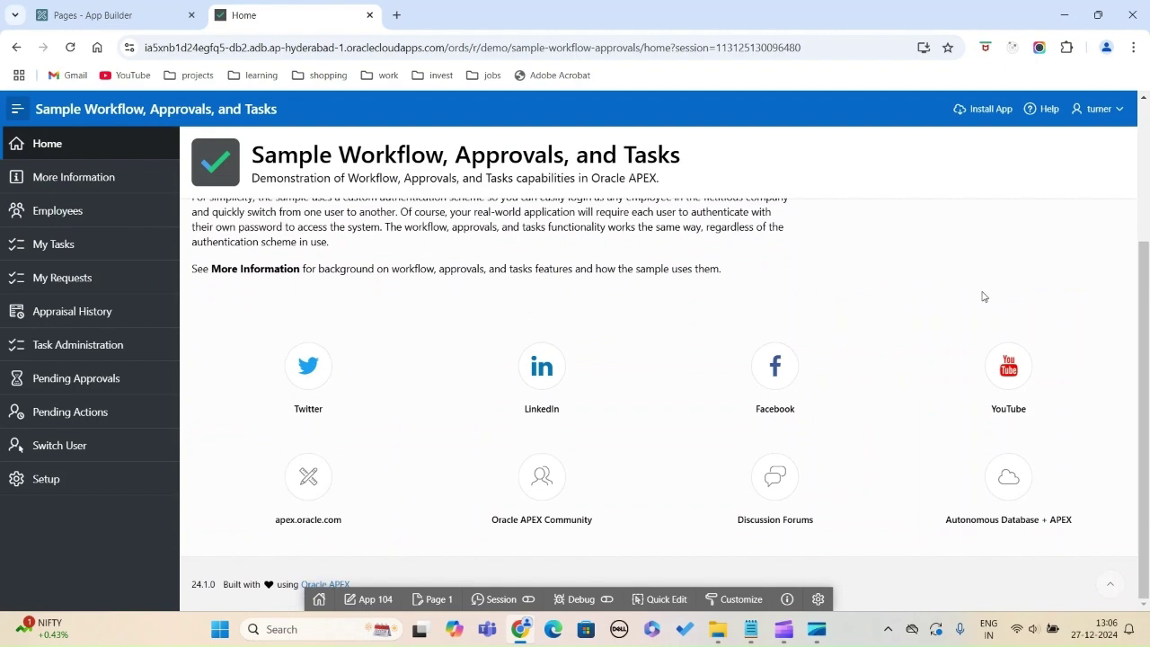
scroll(982, 296, "up", 3)
- Submit a bank account change request for the logged-in employee on the Employees page, entering the new bank account number
left_click(66, 214)
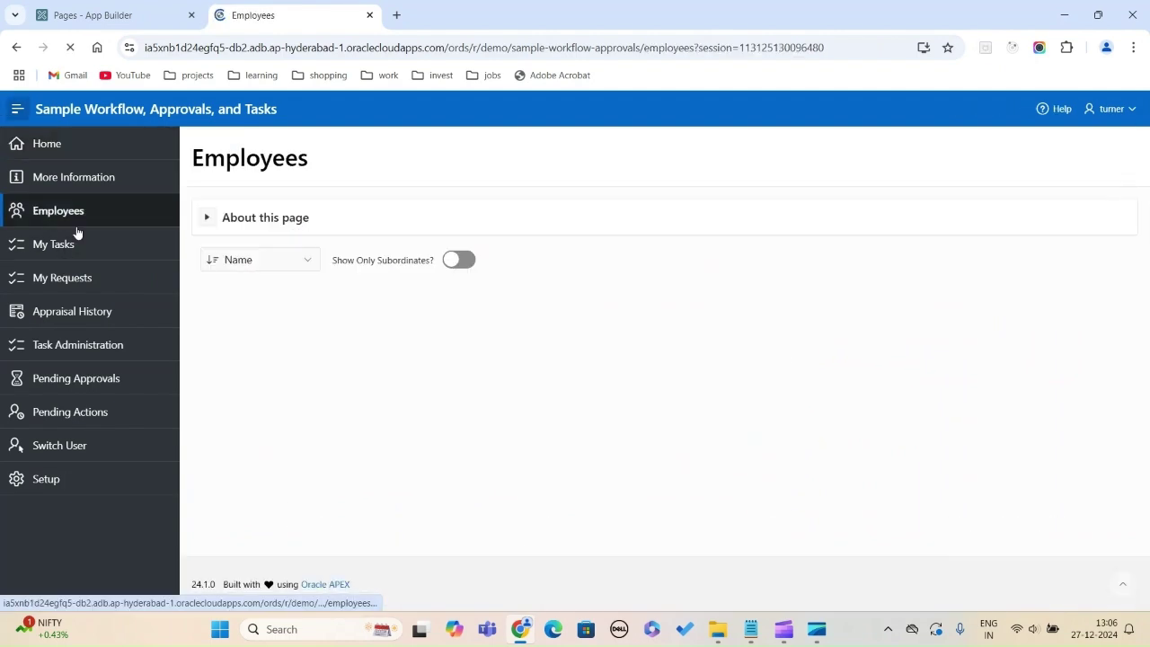
scroll(1145, 293, "down", 6)
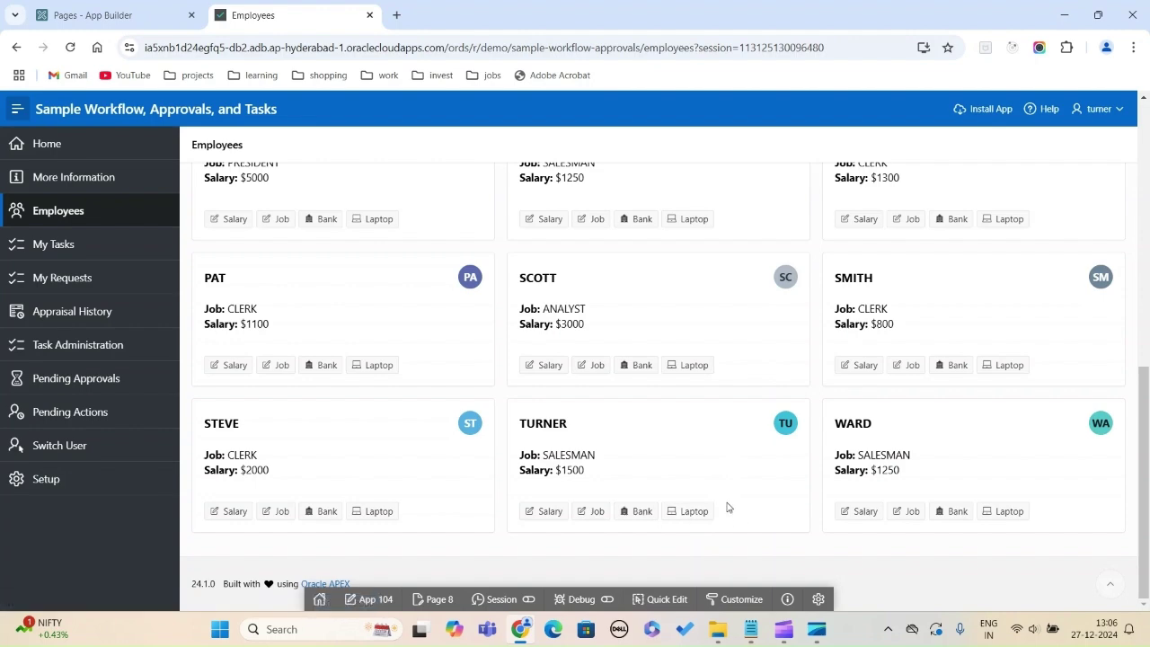
scroll(1148, 315, "up", 10)
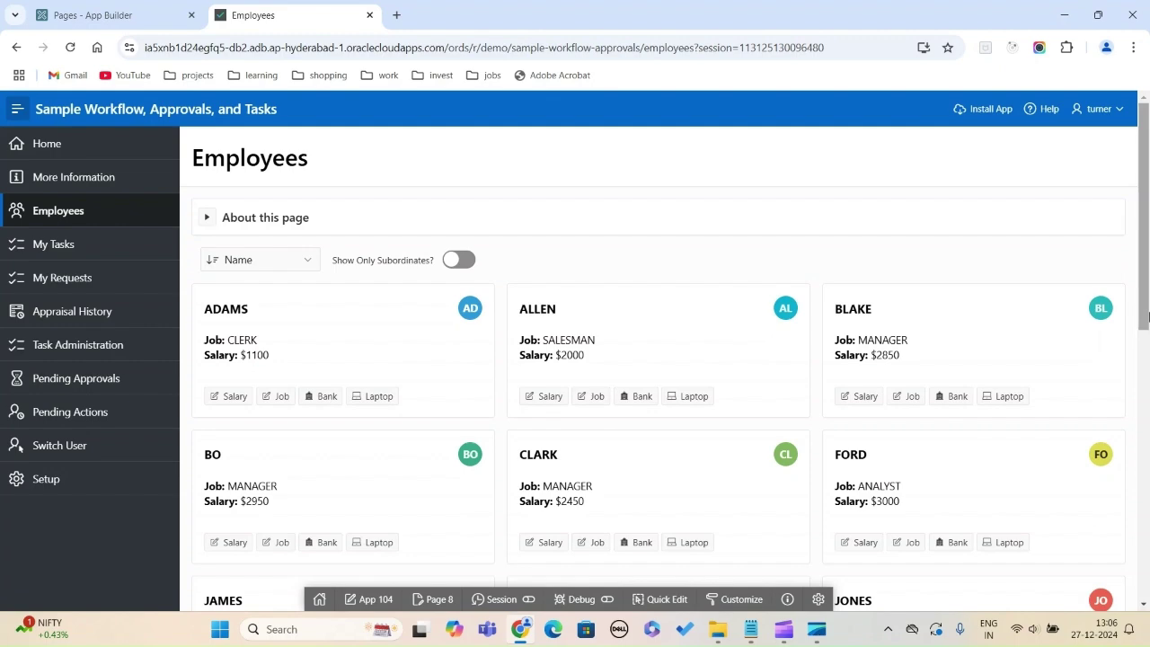
scroll(1148, 315, "down", 10)
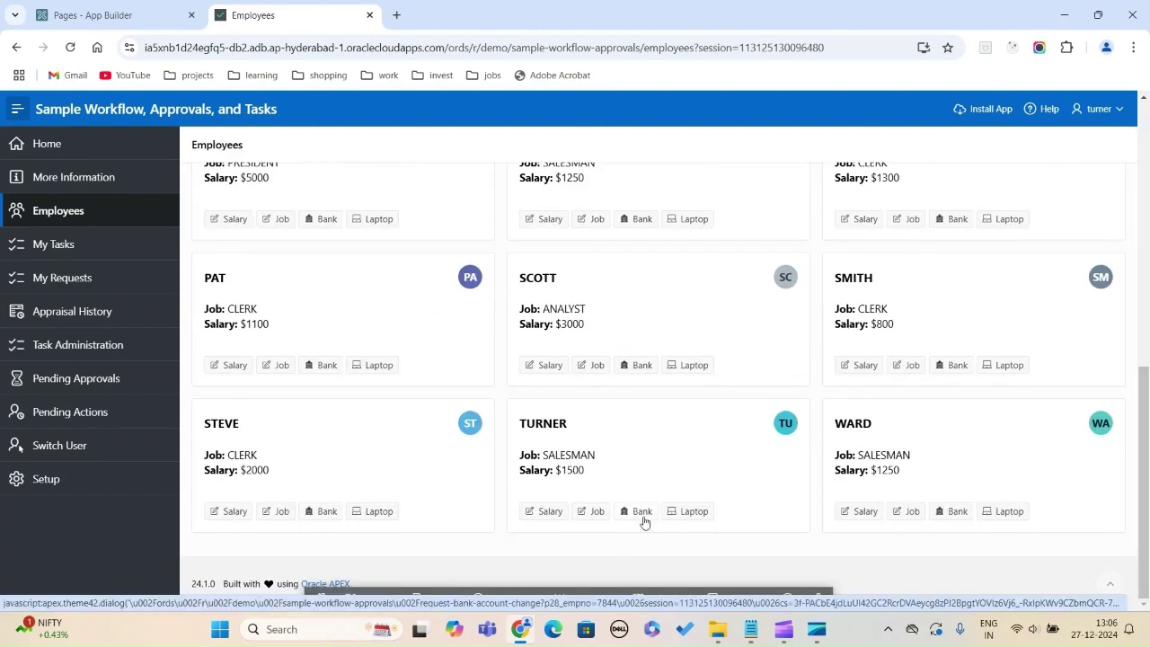
left_click(641, 512)
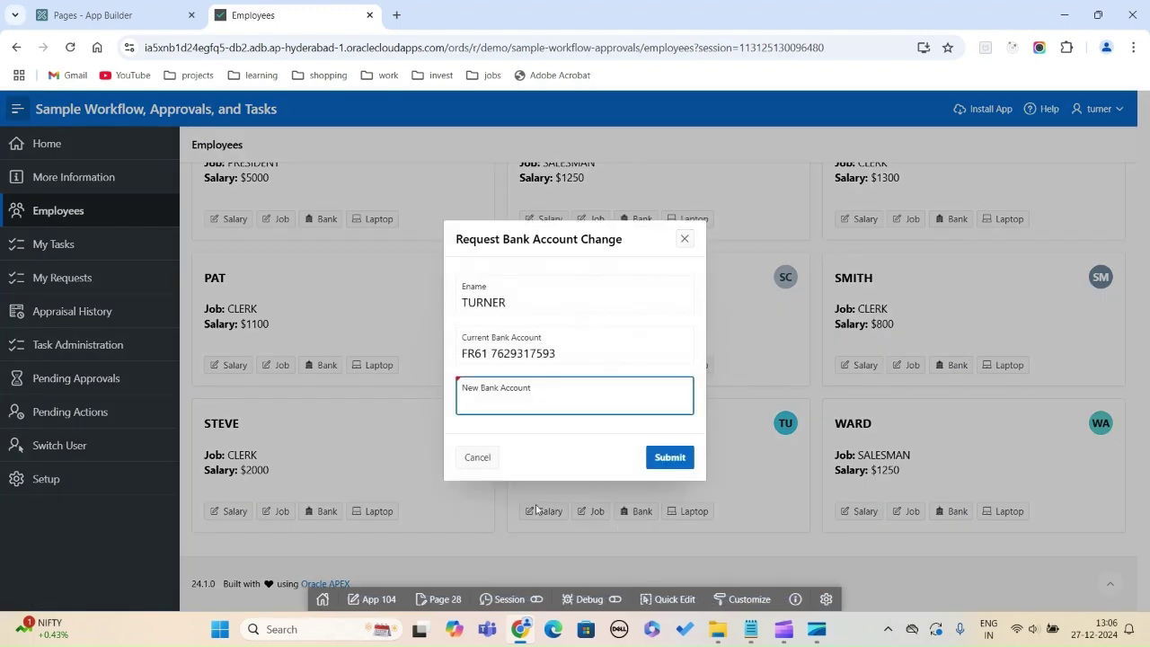
type("AB123")
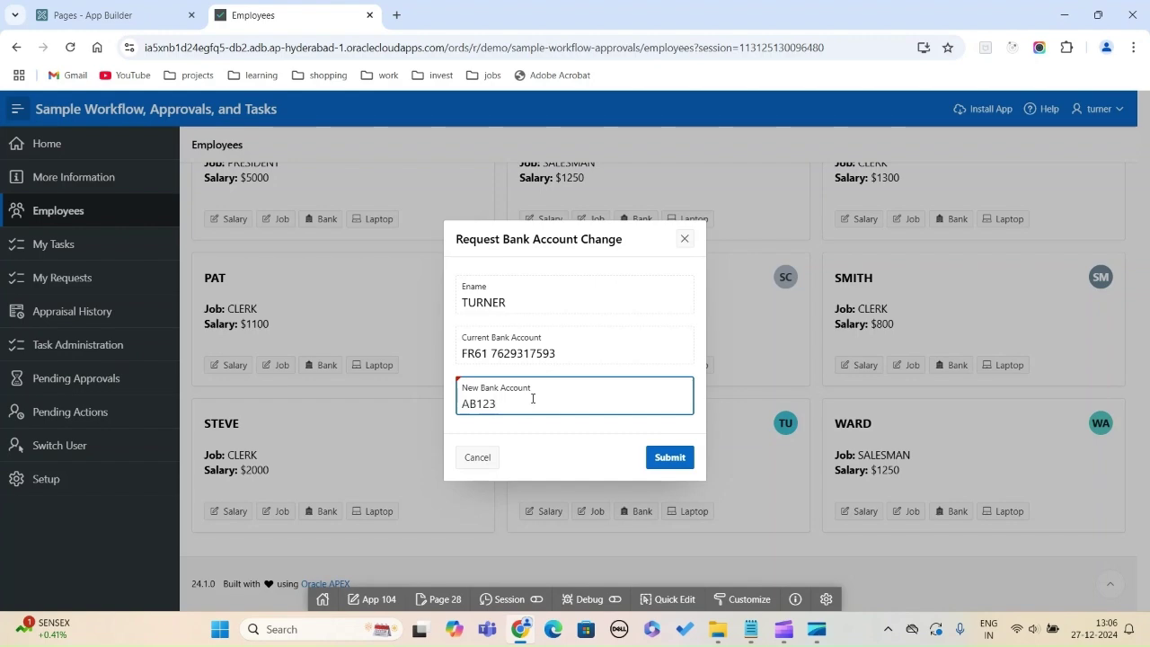
left_click(669, 459)
- Sign out of the employee's account and log in as the initial assignee for laptop approvals
scroll(1106, 431, "down", 5)
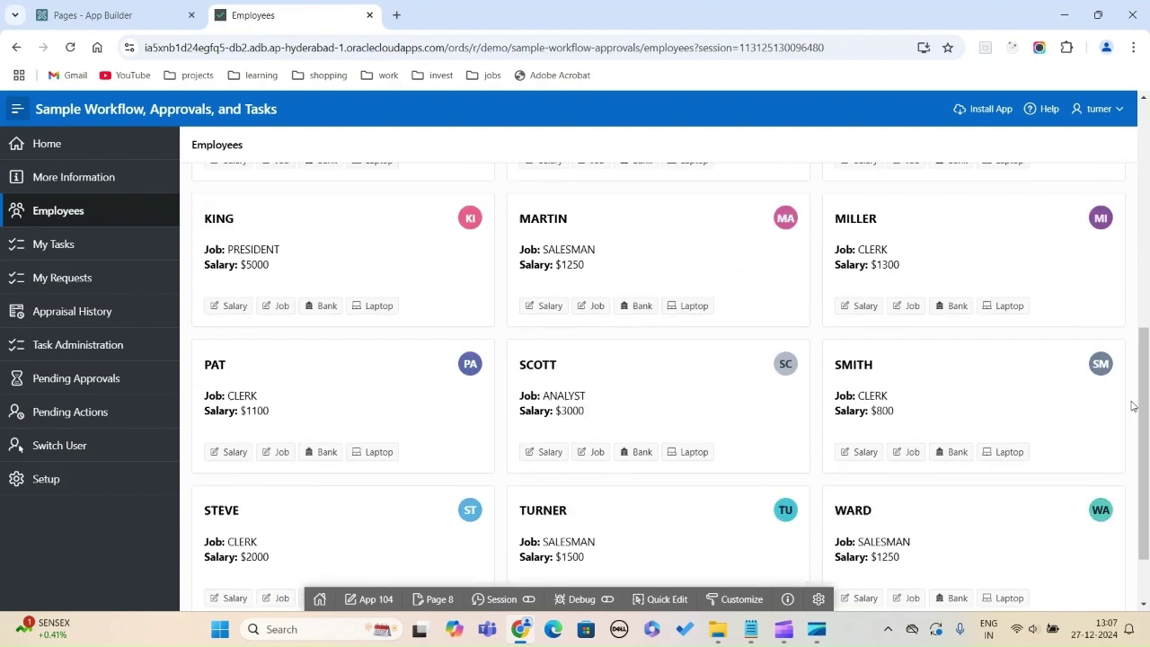
scroll(1132, 406, "down", 2)
scroll(1139, 359, "up", 8)
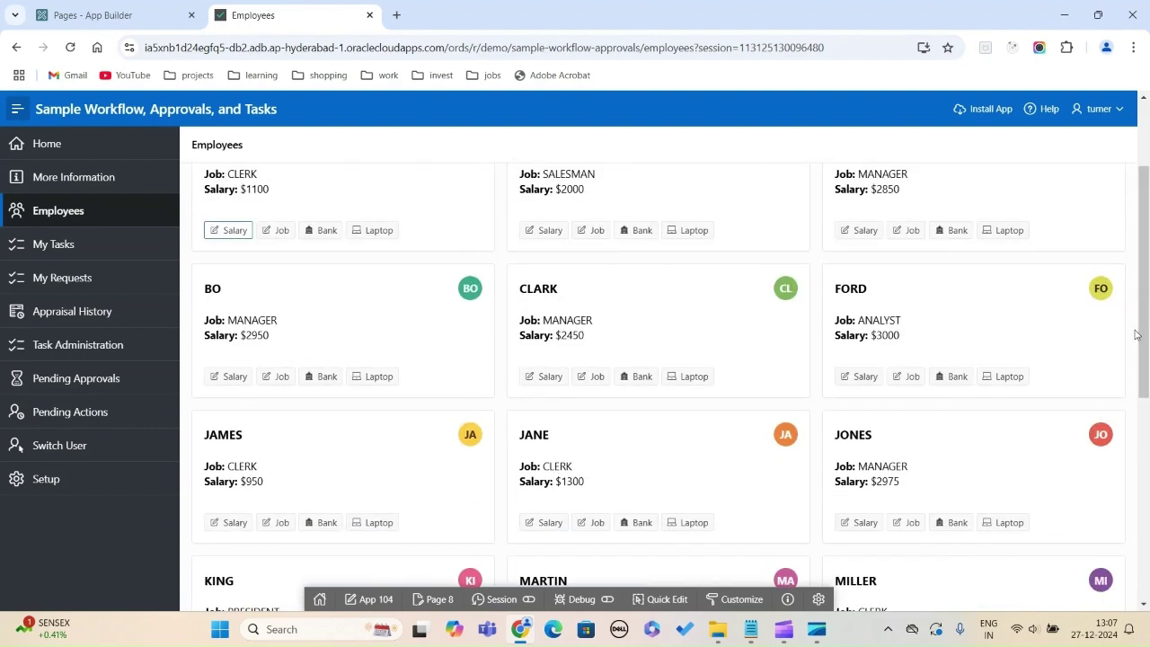
left_click(1102, 109)
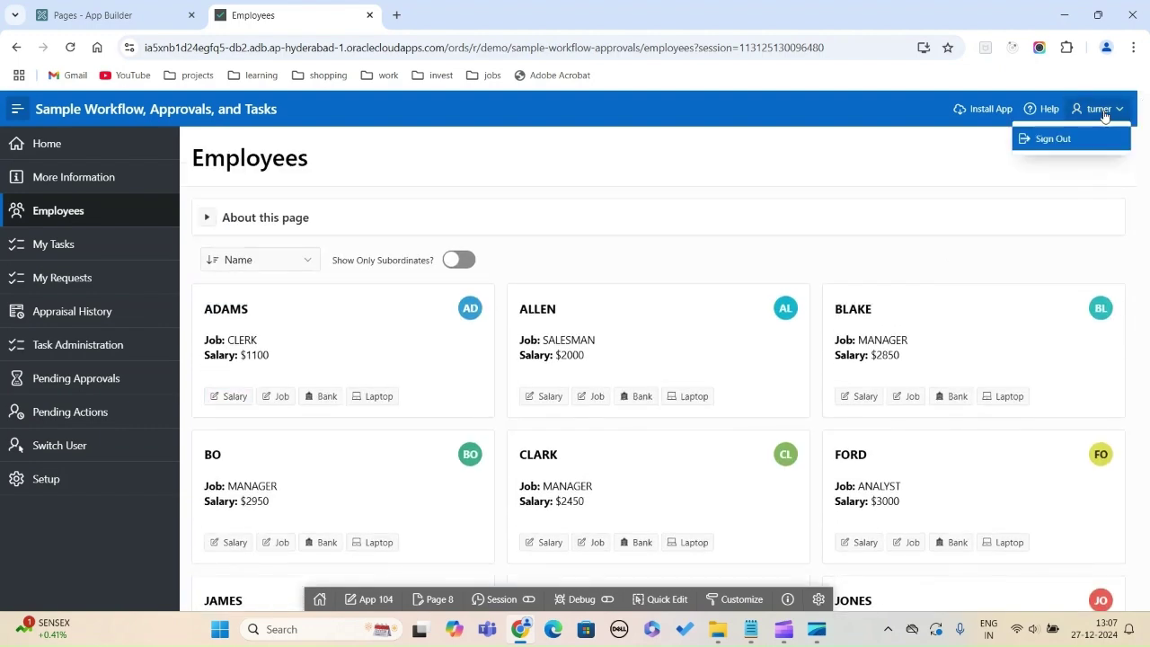
left_click(1058, 140)
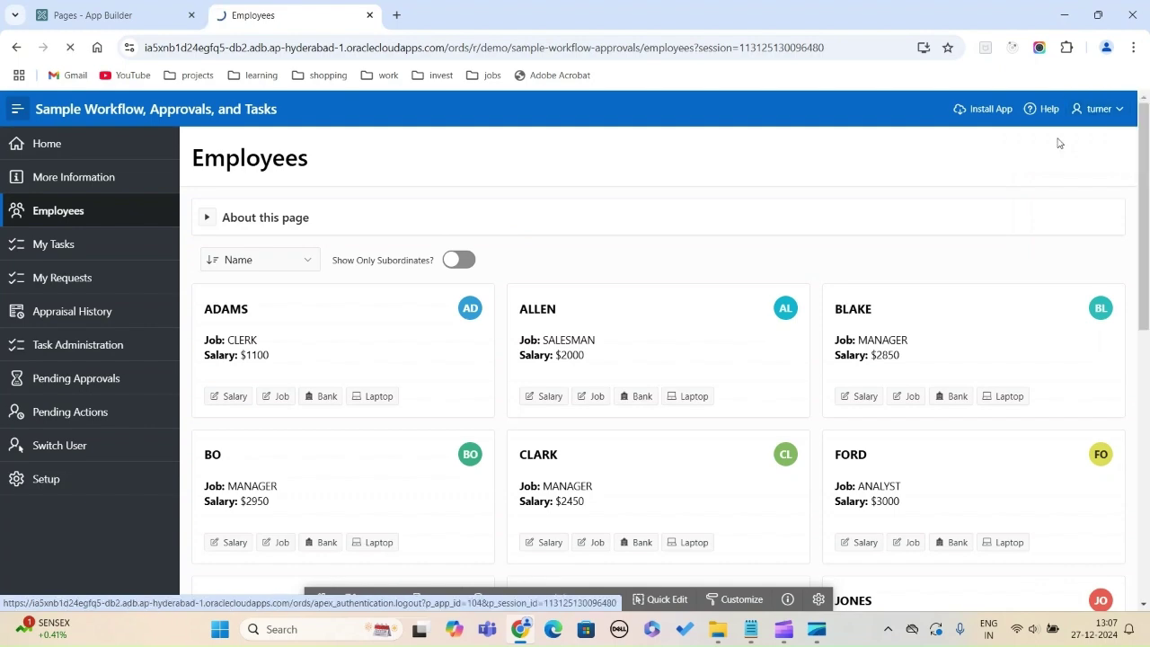
left_click(59, 212)
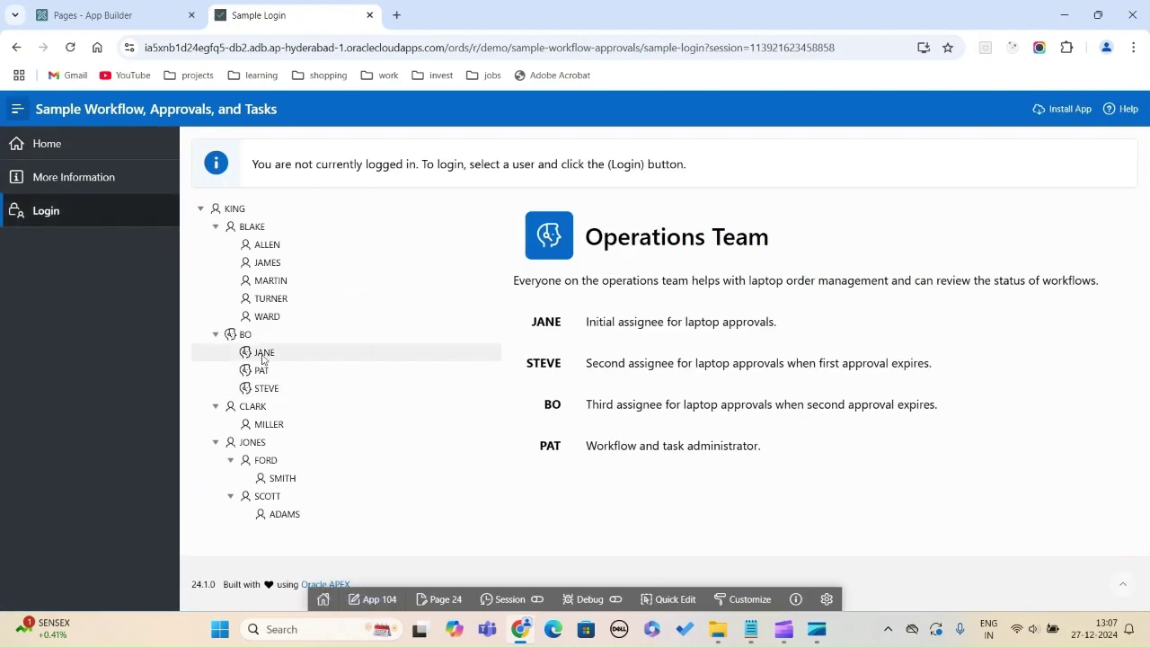
left_click(263, 356)
left_click(239, 546)
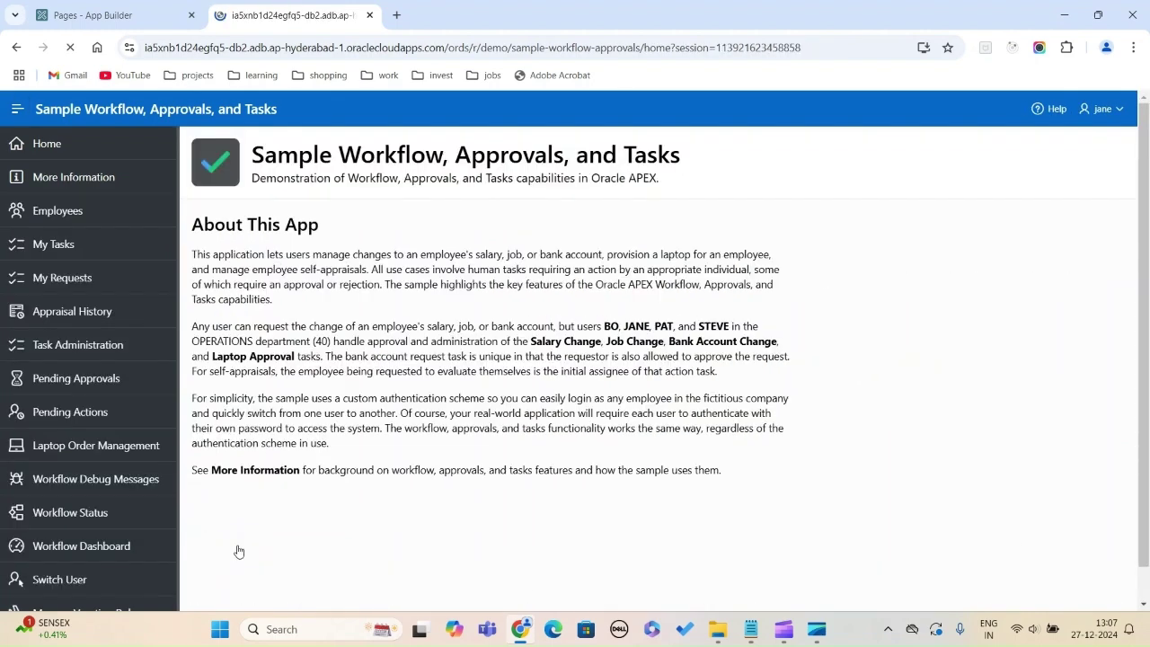
- Approve the employee's bank account change request in My Tasks and sign out of the approver's account
left_click(51, 252)
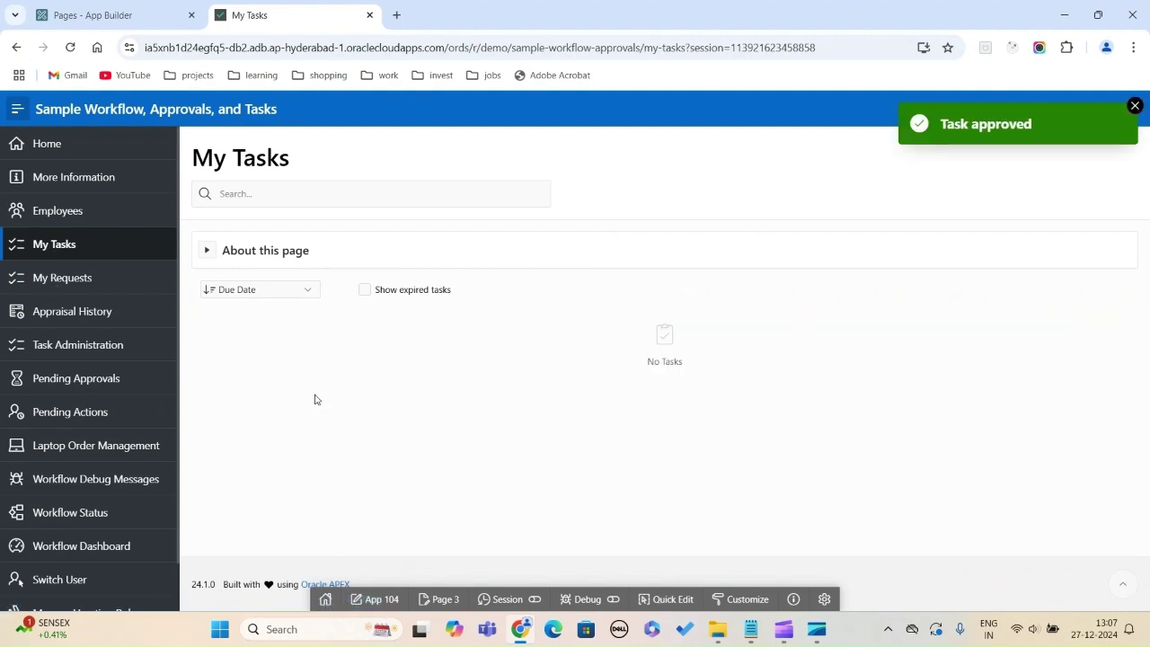
left_click(1135, 107)
left_click(1114, 108)
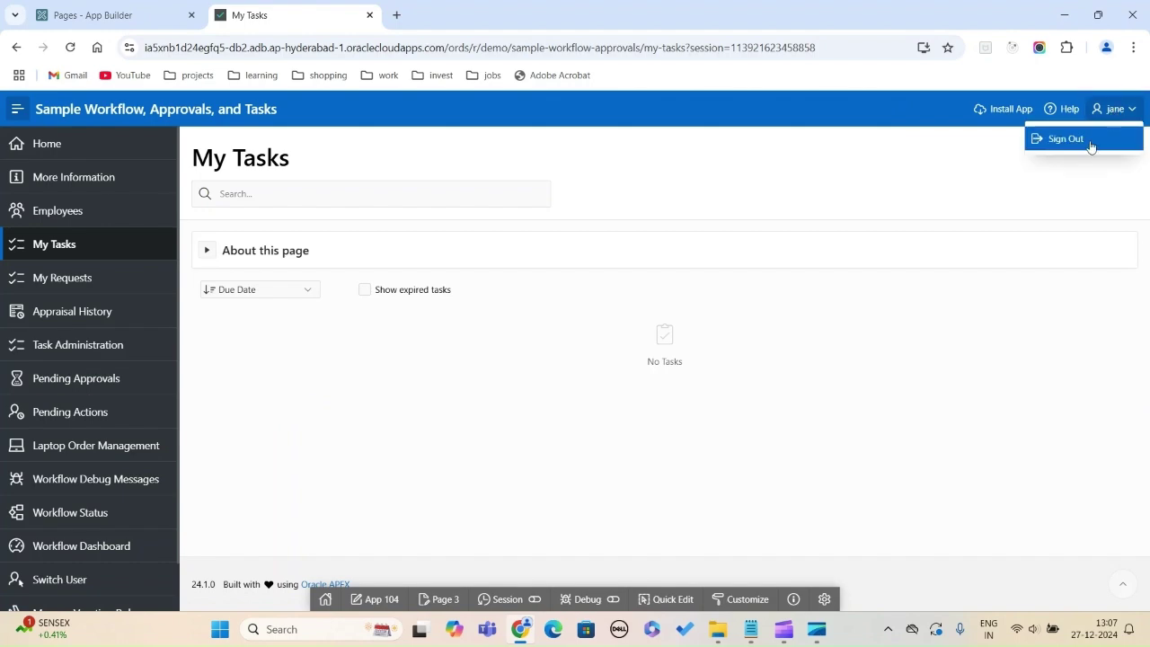
left_click(1091, 140)
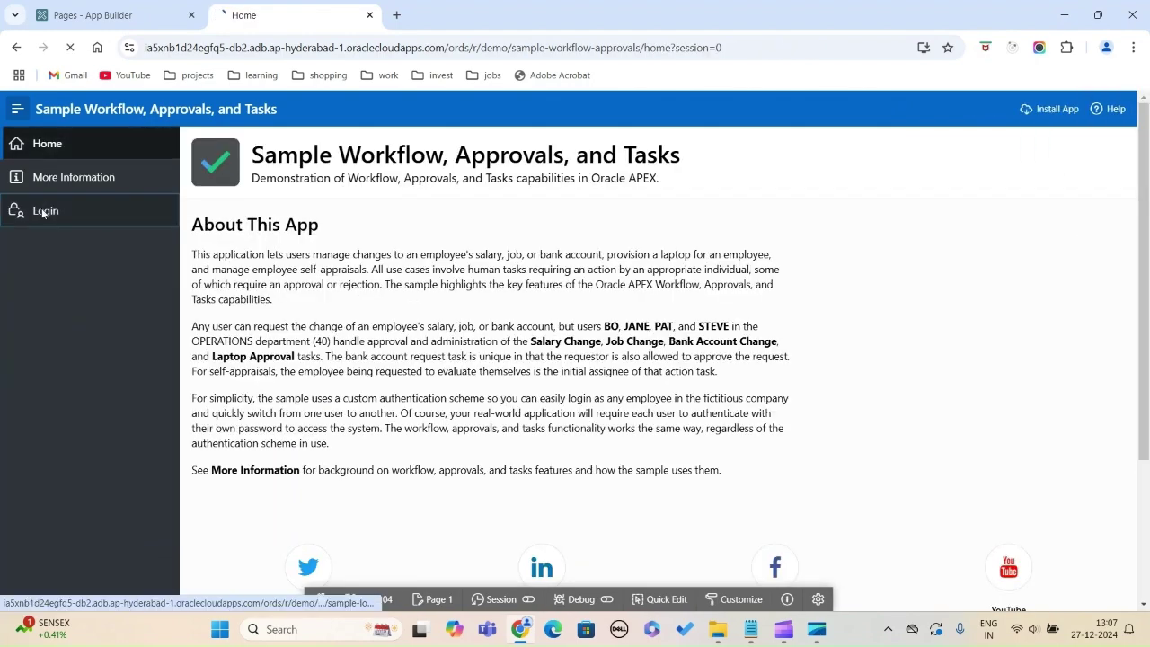
- Log in as the workflow and task administrator and open the Workflow Status page to check the laptop requests
left_click(43, 213)
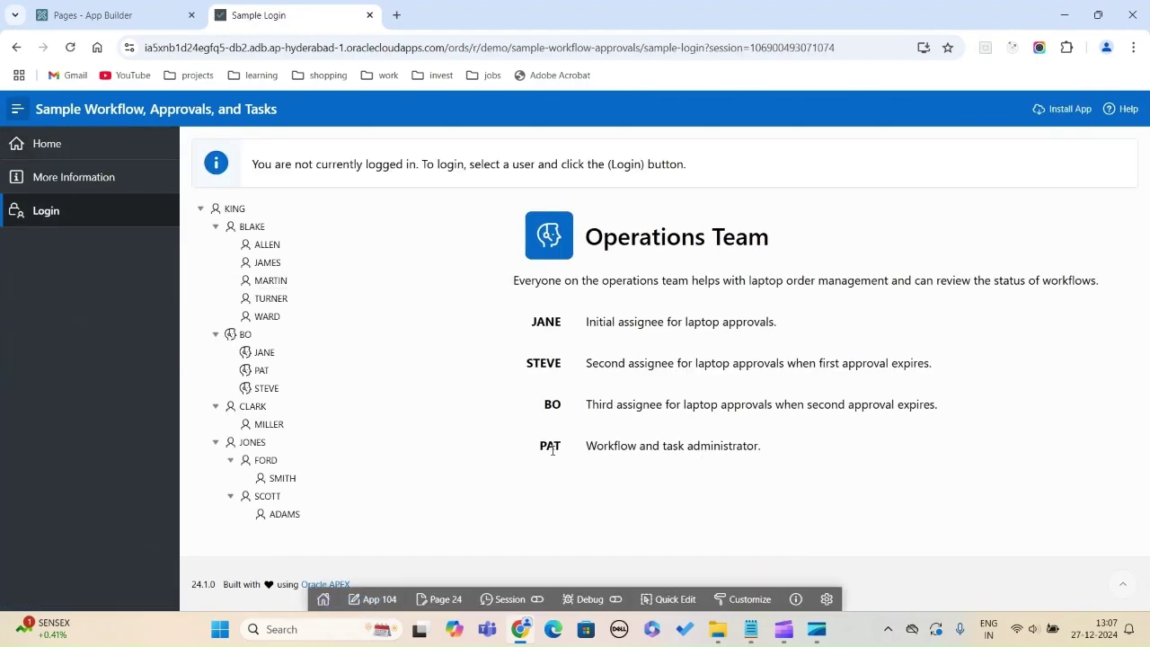
left_click(260, 371)
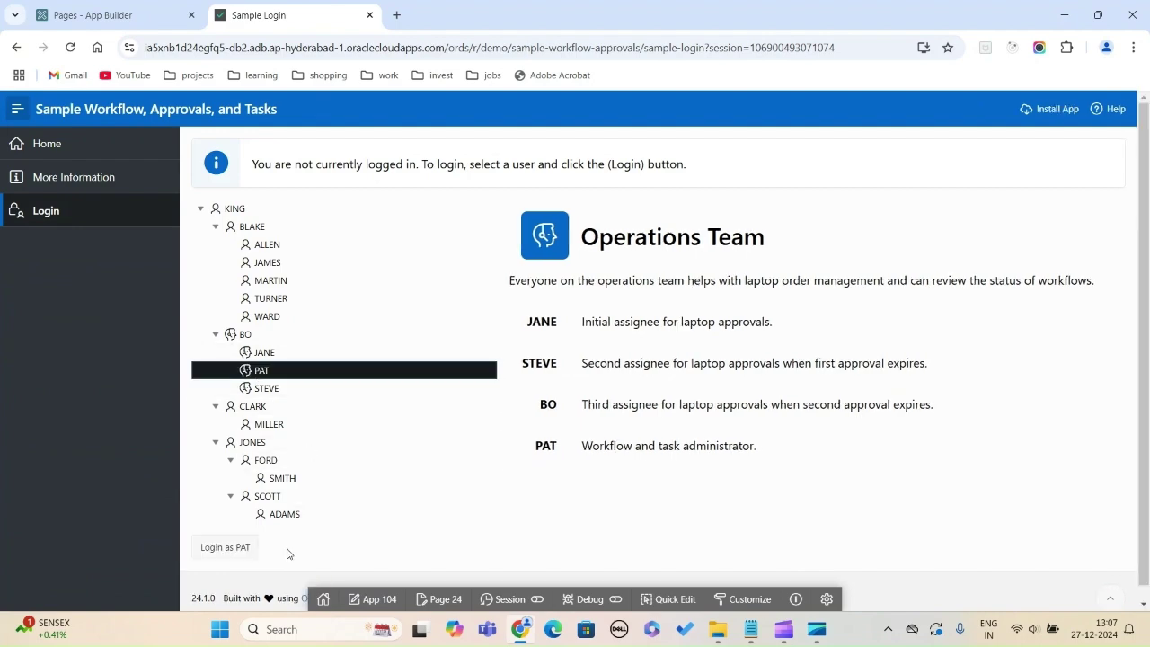
left_click(241, 546)
left_click(94, 514)
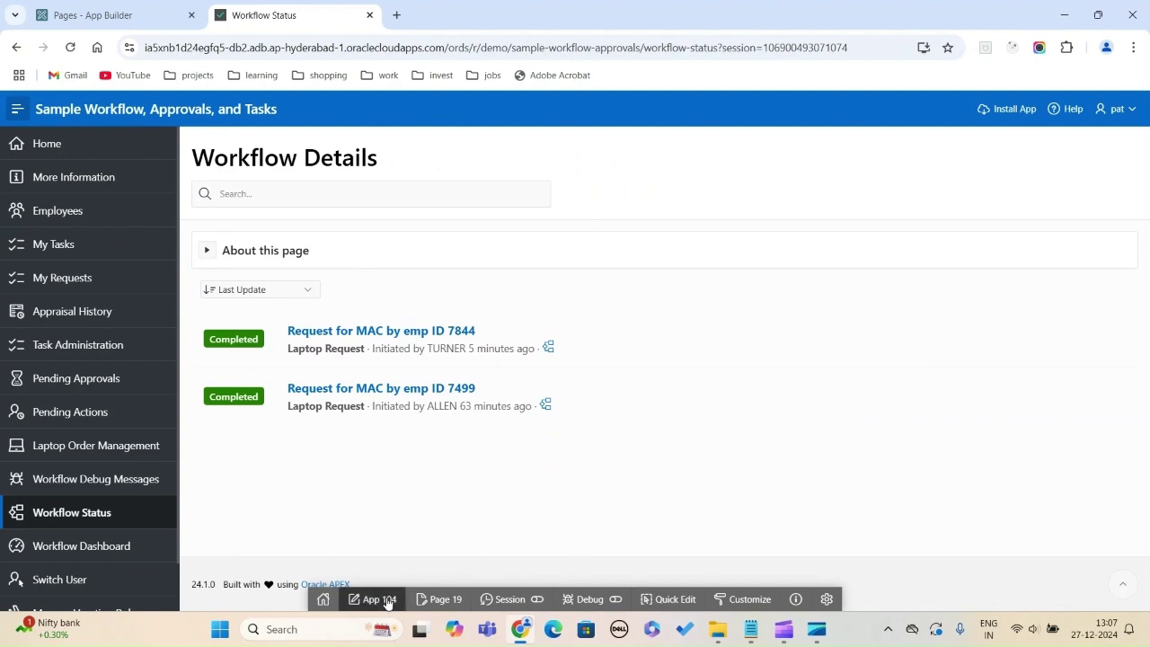
- Open the Workflow Status page in Page Designer and examine the Shared Components of Application 104, including Workflows and Automations
left_click(440, 600)
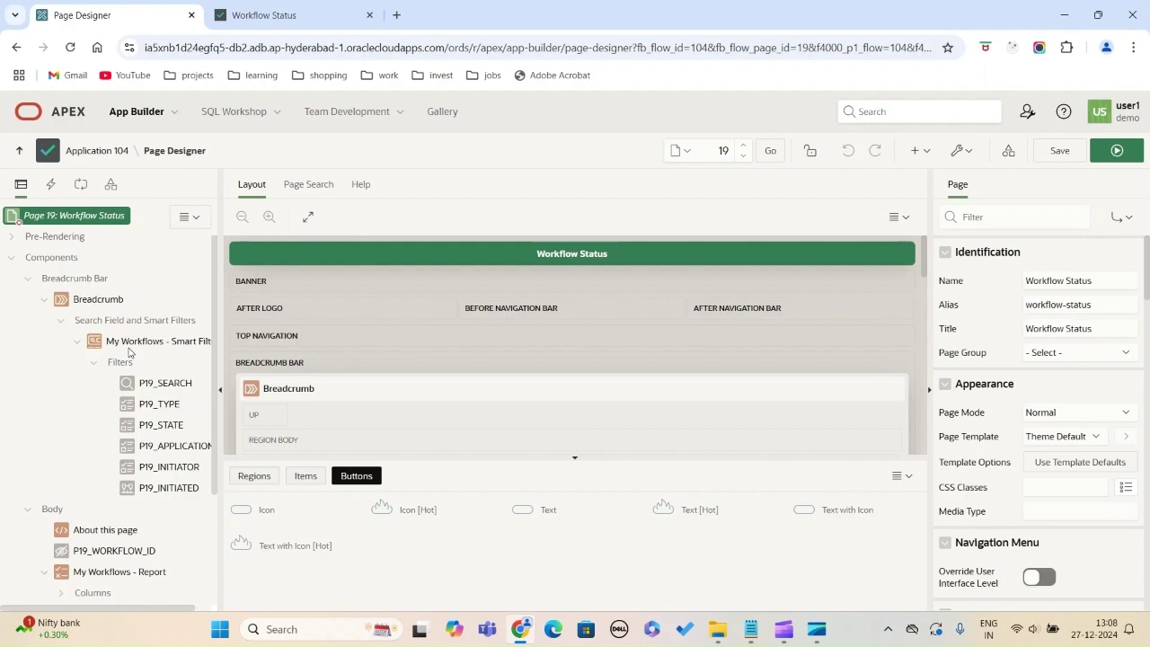
left_click(107, 151)
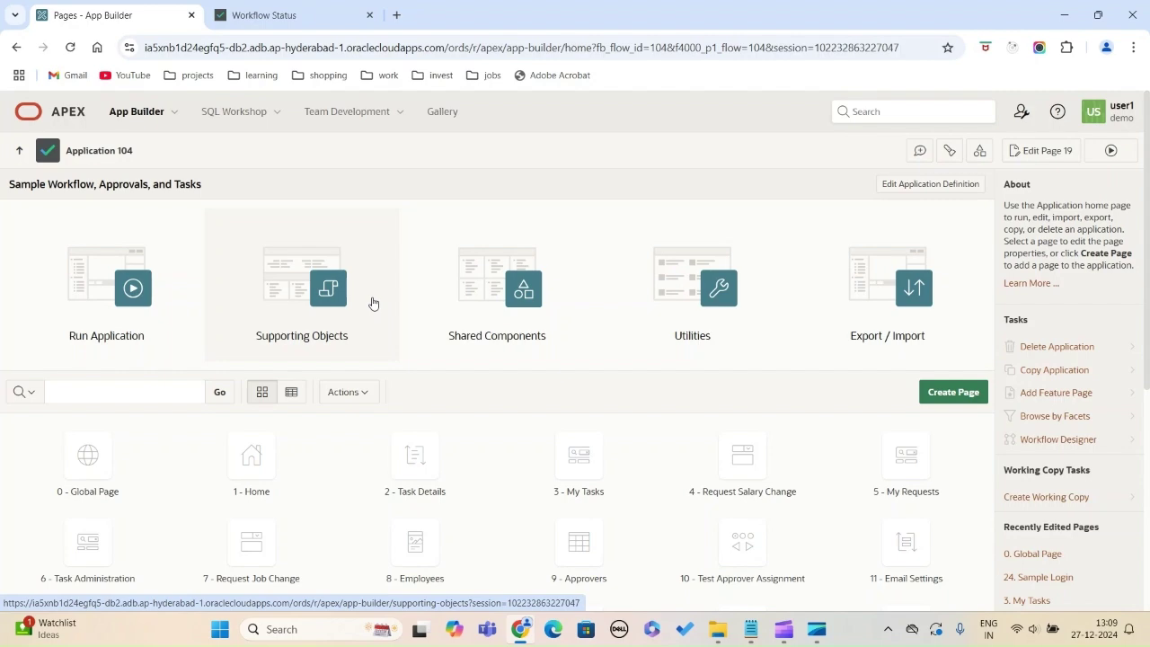
left_click(479, 285)
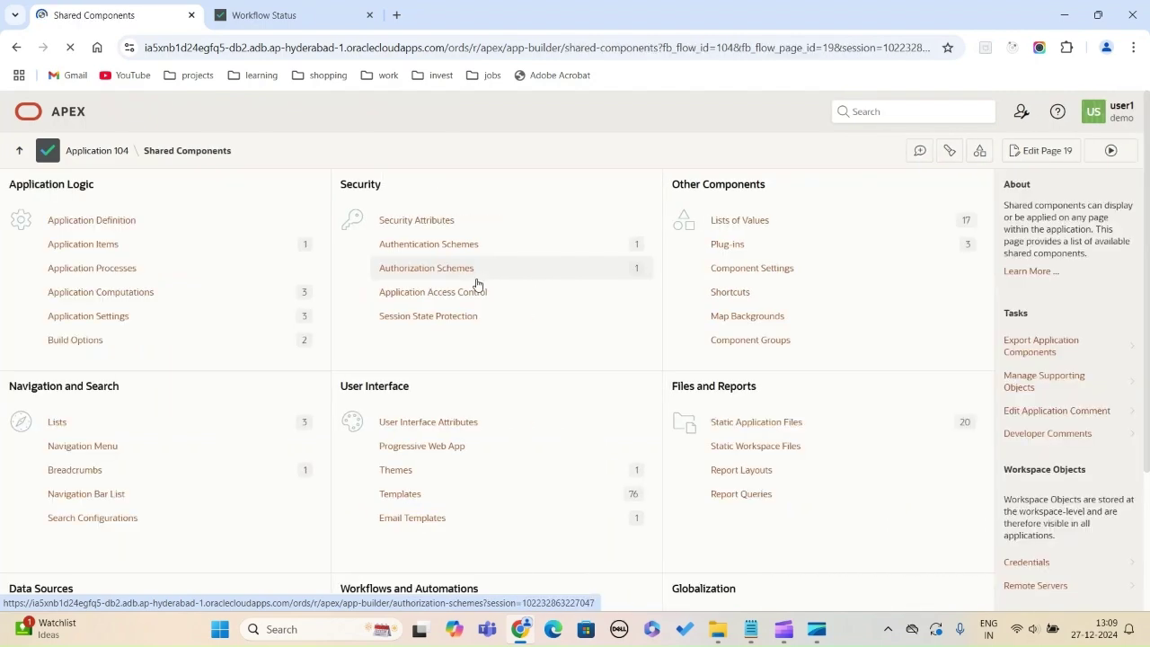
scroll(462, 533, "down", 3)
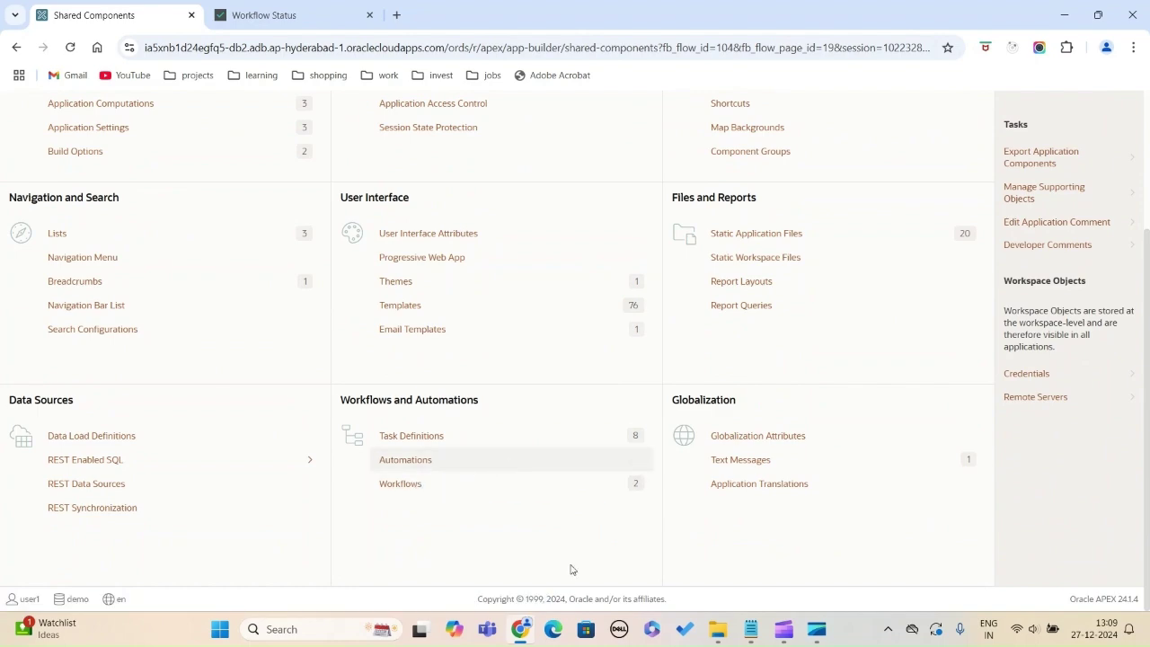
scroll(901, 459, "up", 3)
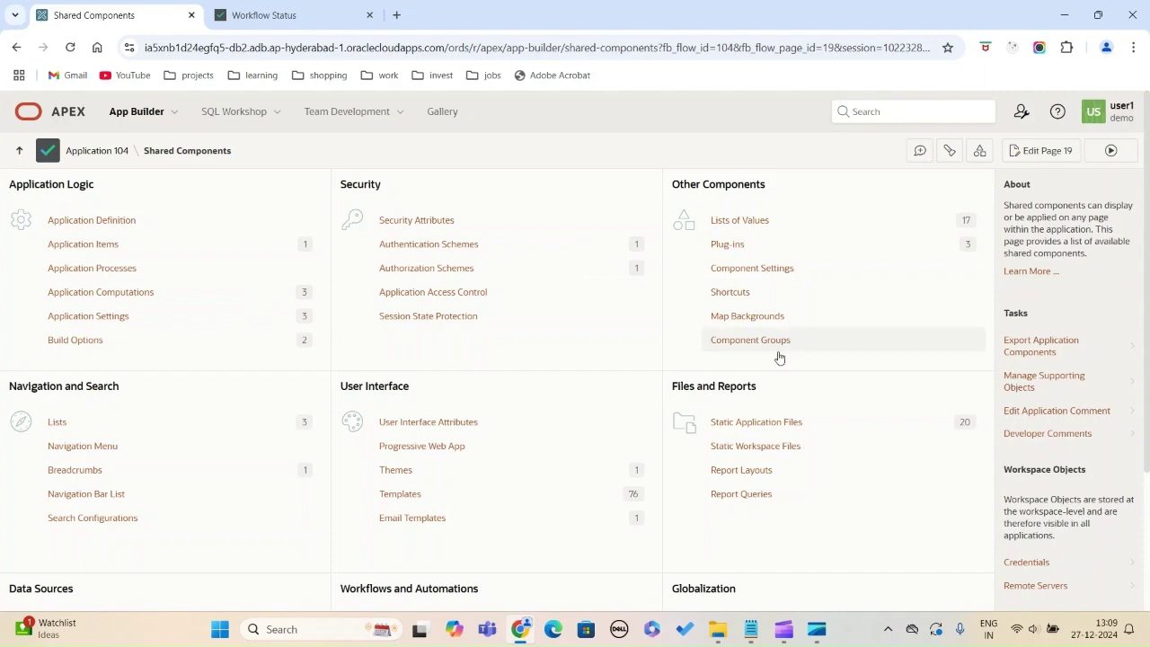
scroll(871, 330, "down", 3)
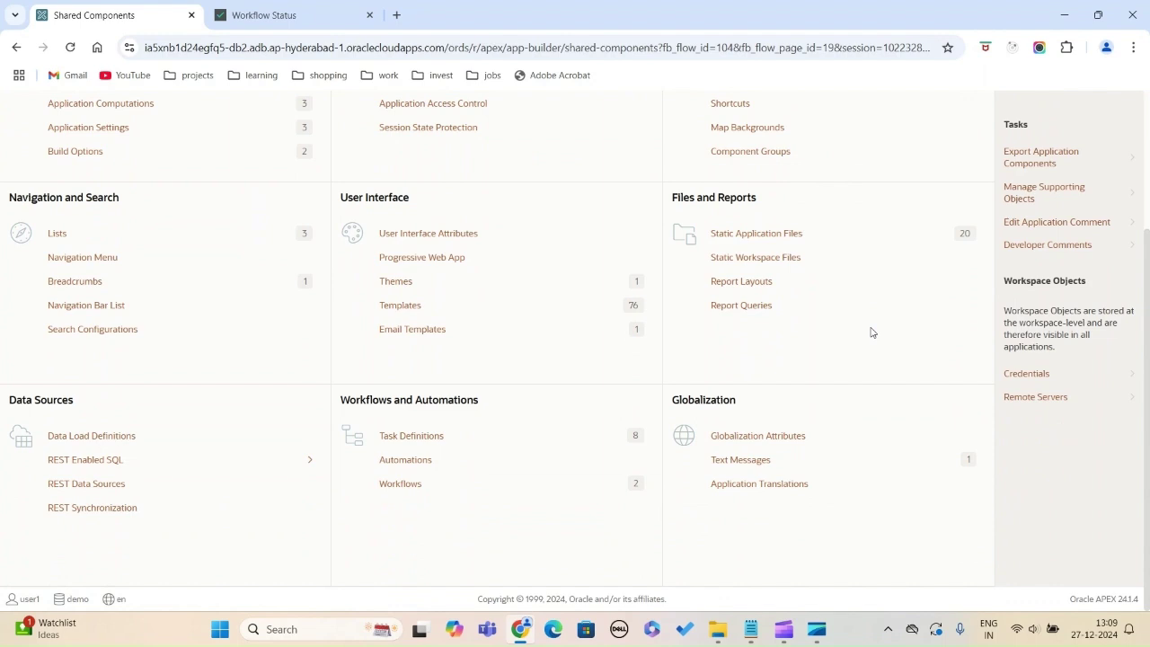
left_click(783, 631)
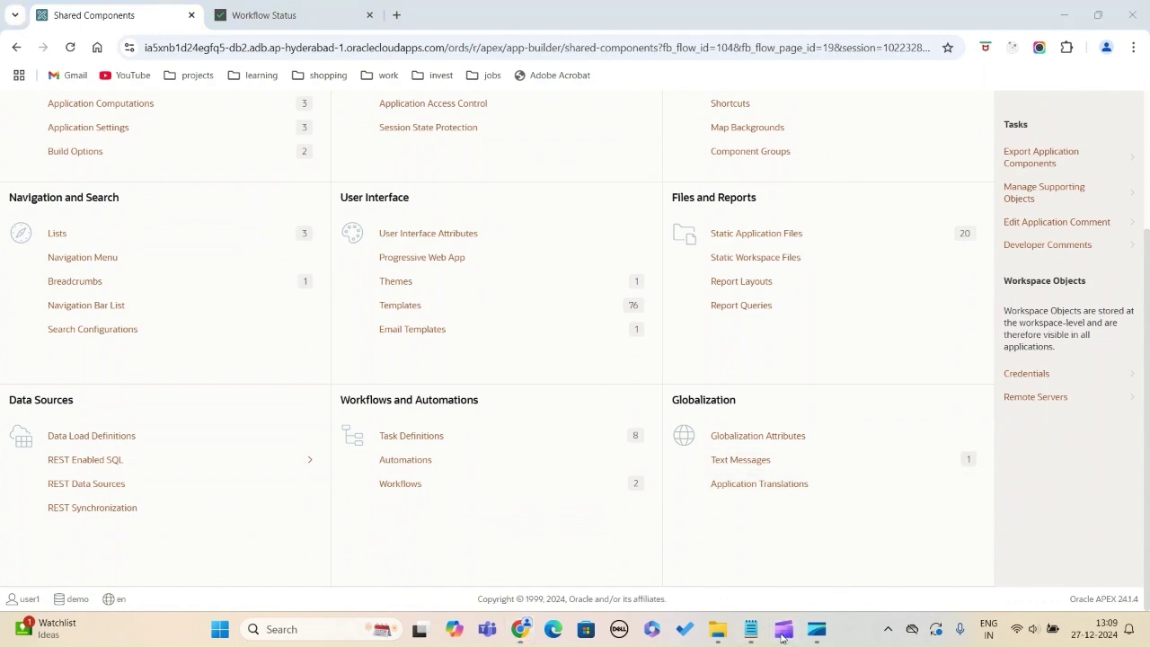